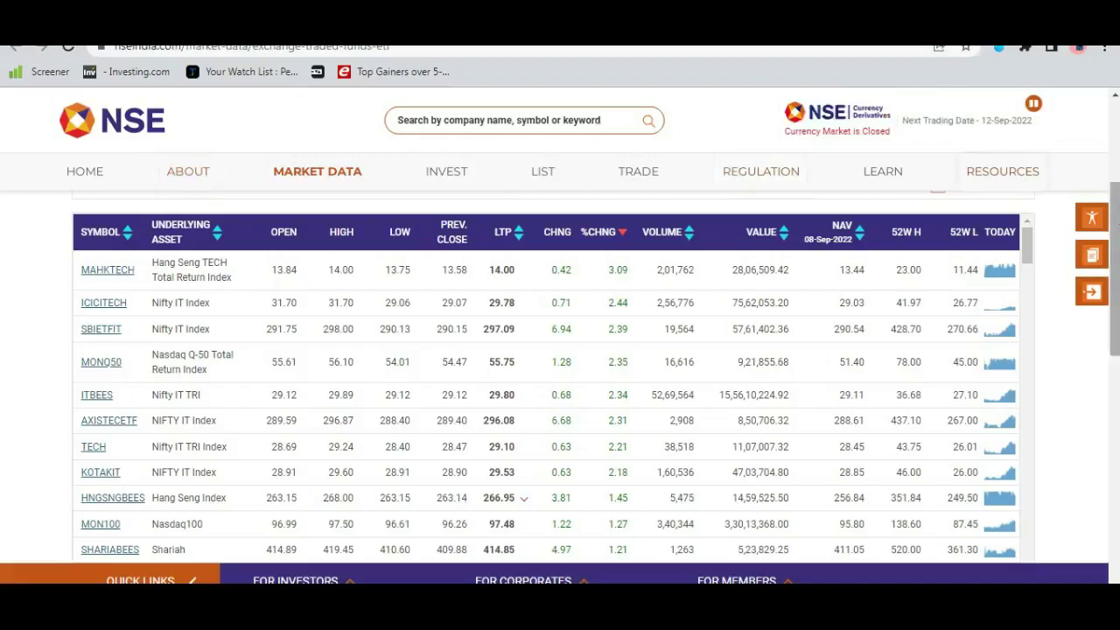
{"action": "left_click_drag", "start_coordinate": [1114, 263], "coordinate": [1114, 264]}
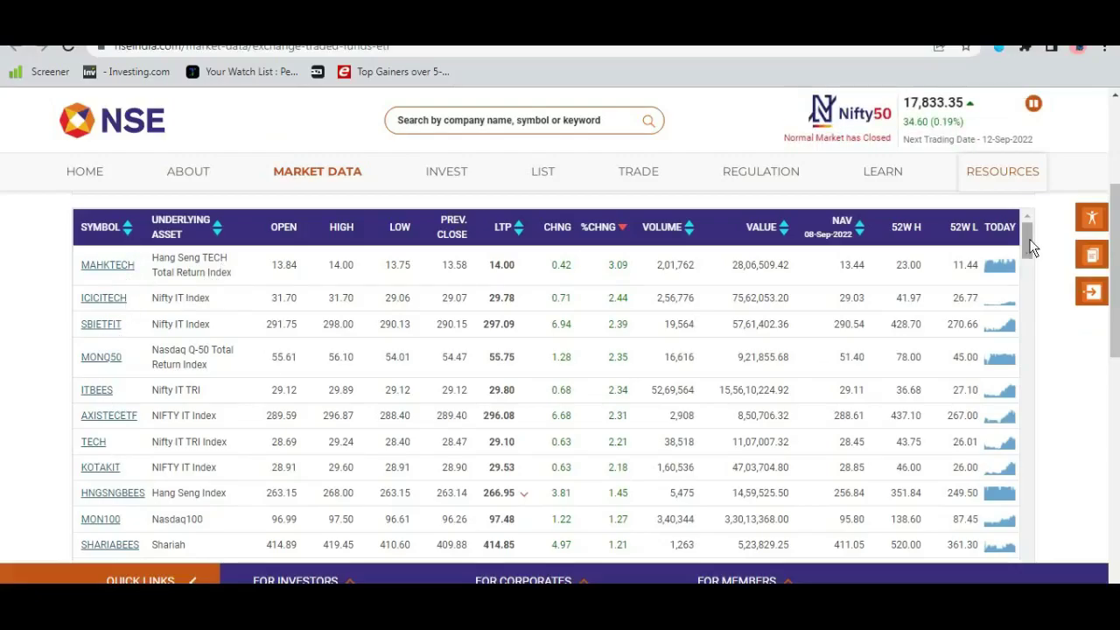
{"action": "scroll", "coordinate": [1030, 248], "scroll_direction": "down", "scroll_amount": 1}
{"action": "scroll", "coordinate": [1030, 247], "scroll_direction": "up", "scroll_amount": 1}
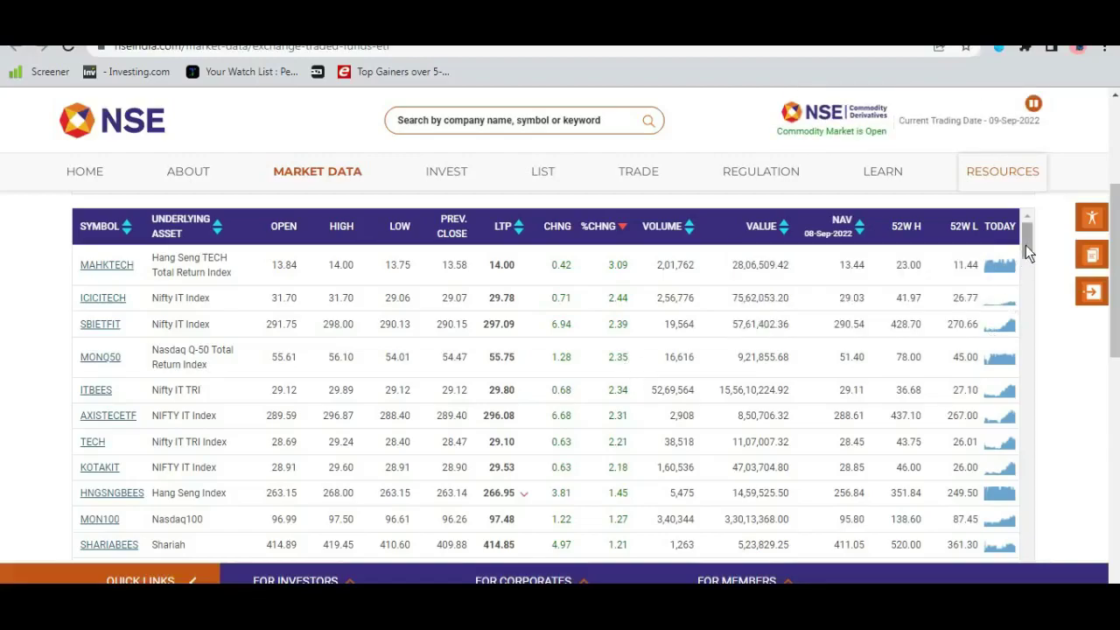
{"action": "left_click_drag", "start_coordinate": [1025, 245], "coordinate": [1014, 402]}
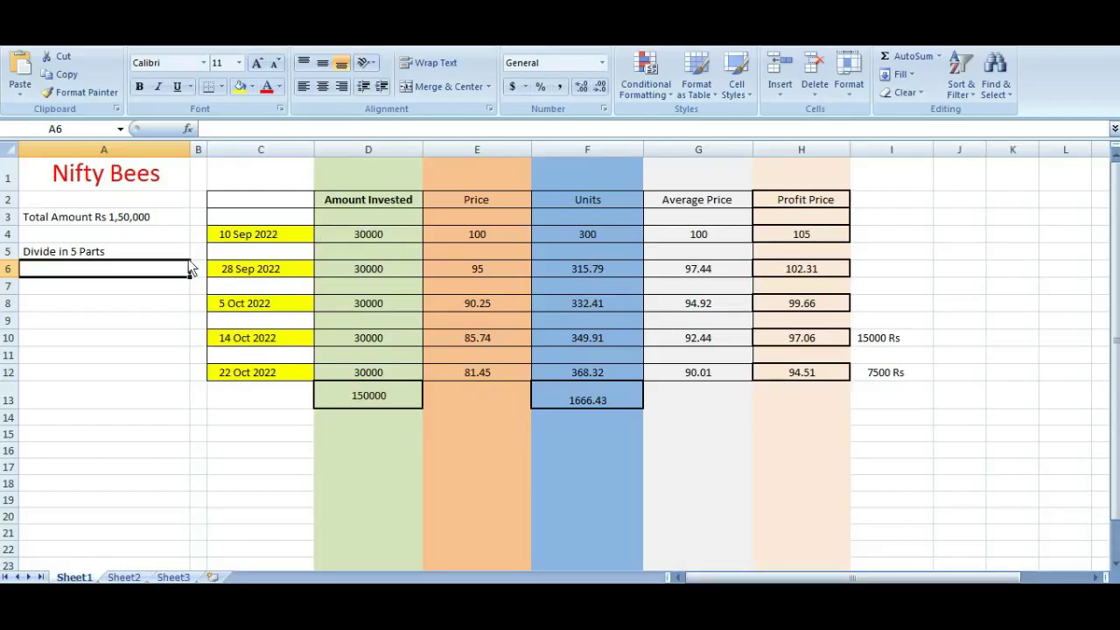
{"action": "left_click", "coordinate": [170, 240]}
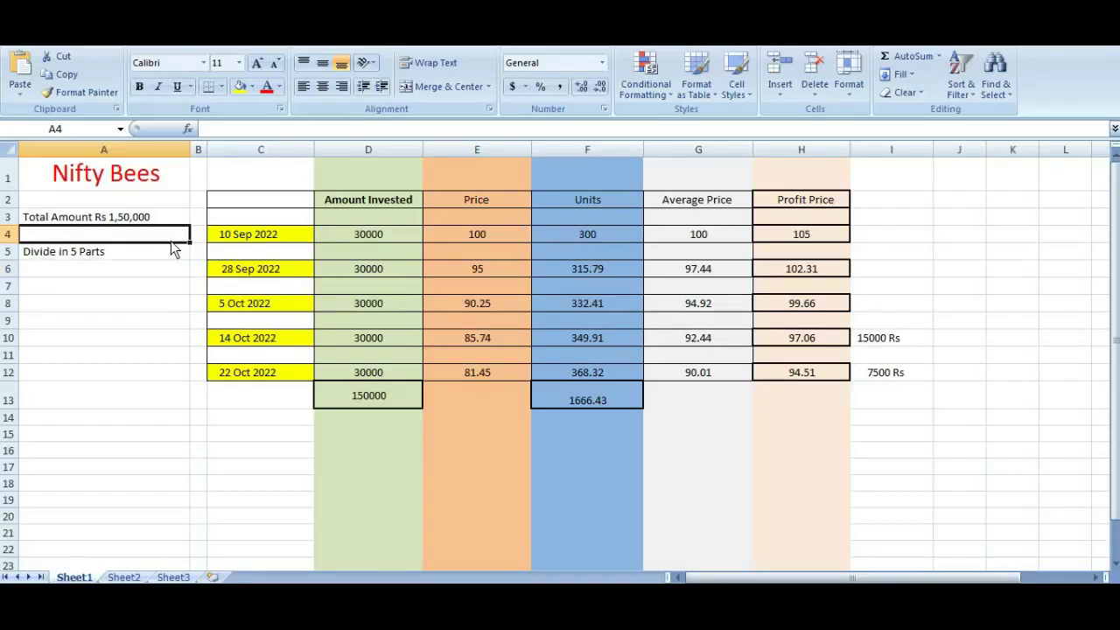
{"action": "left_click", "coordinate": [127, 221]}
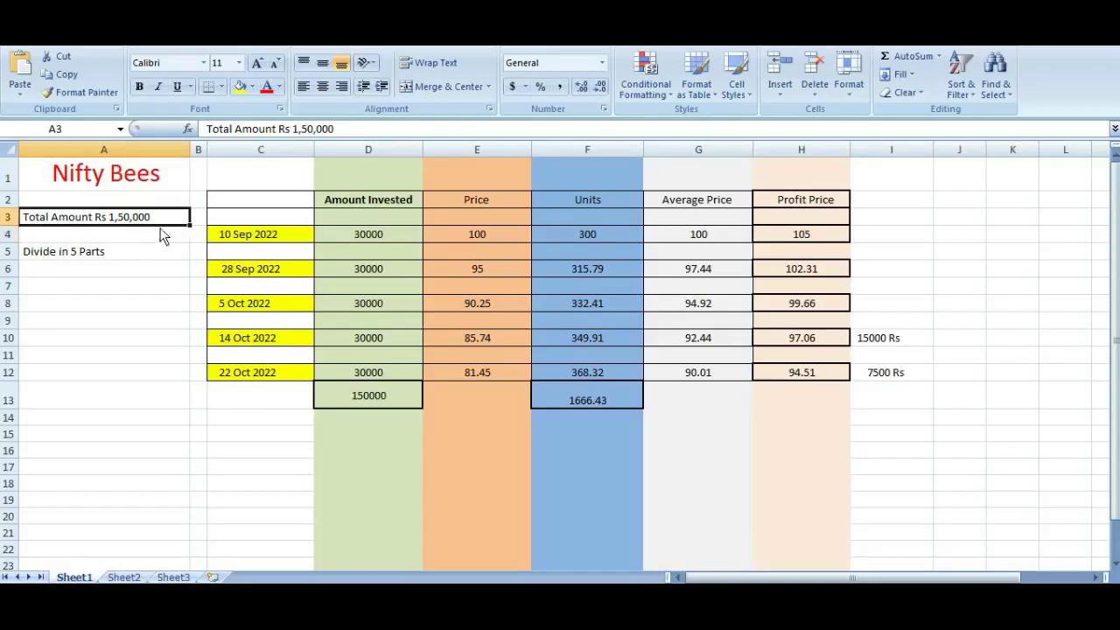
{"action": "left_click", "coordinate": [105, 256]}
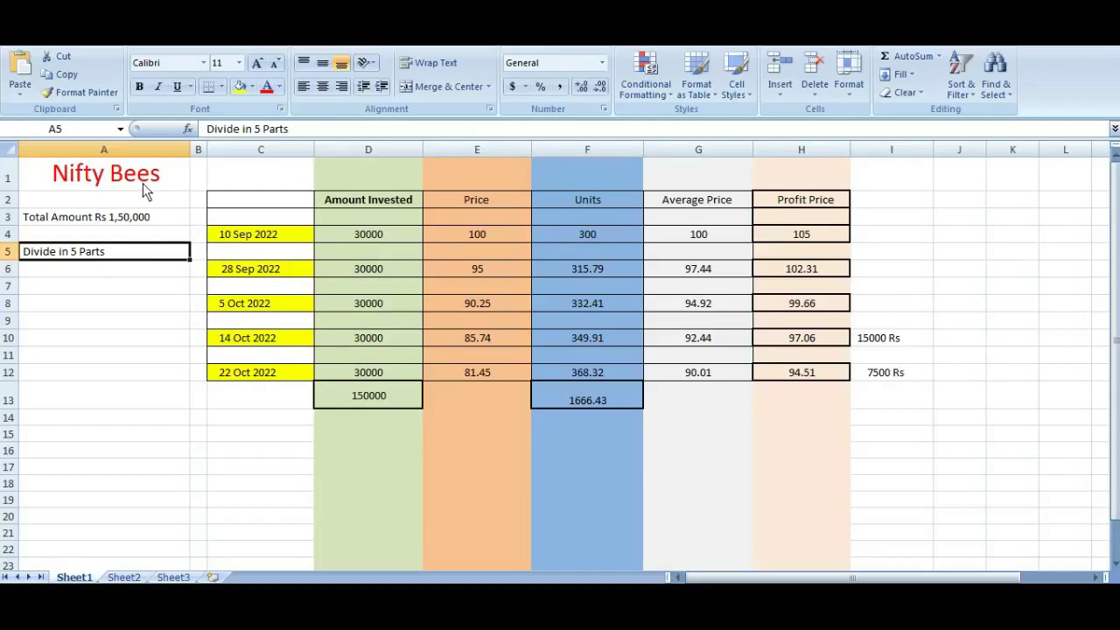
{"action": "left_click", "coordinate": [181, 238]}
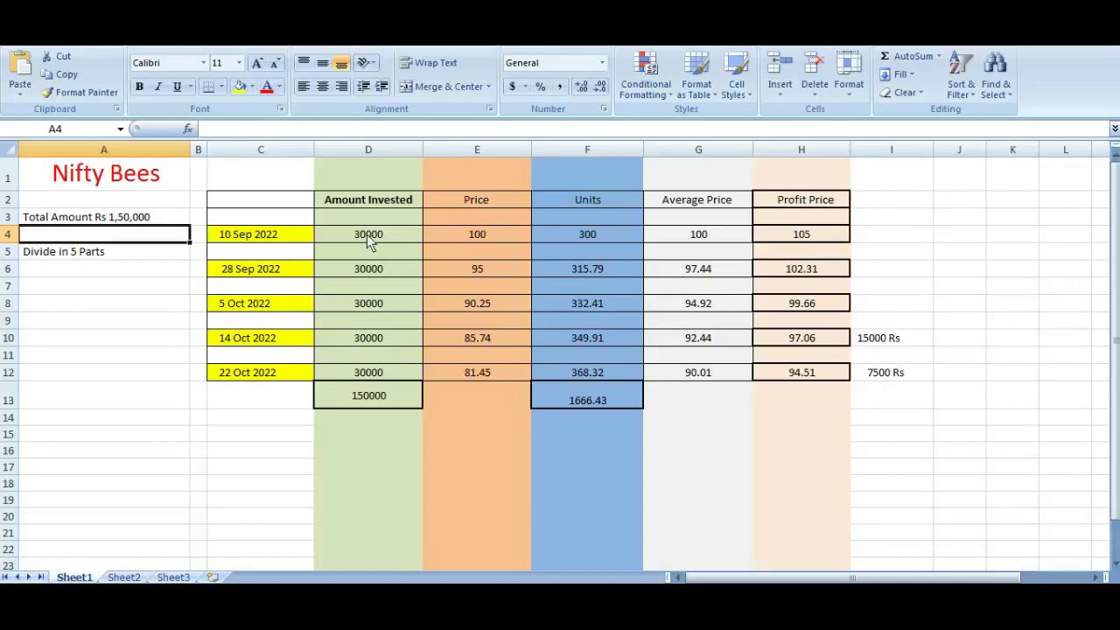
Enter the note 1500 Rs in cell I4, beside the profit price of the 10 Sep 2022 row.
{"action": "double_click", "coordinate": [902, 236]}
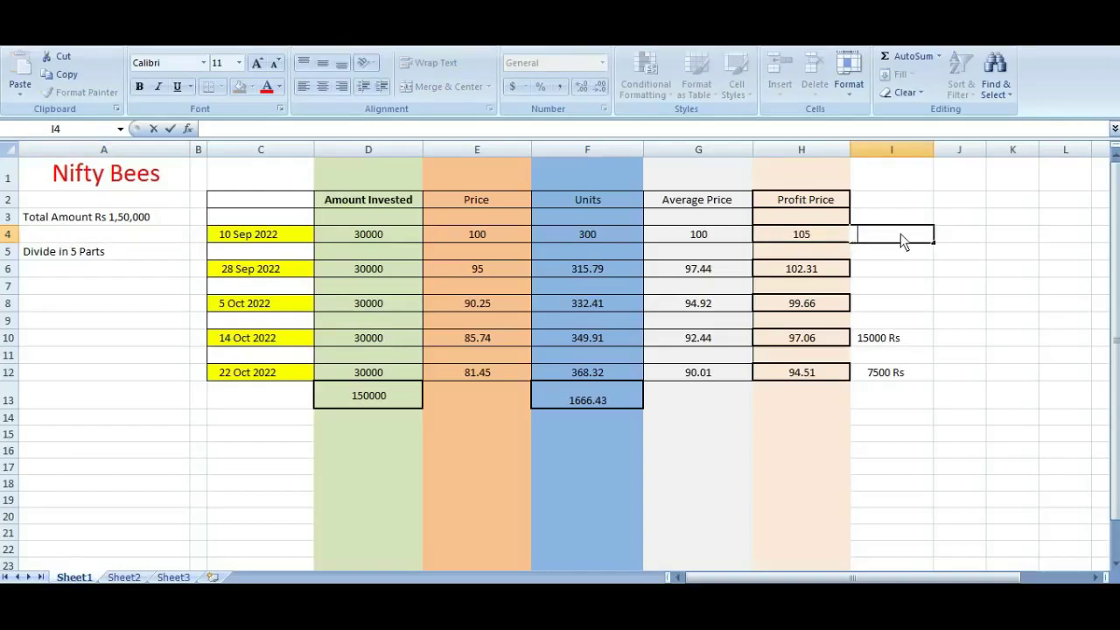
{"action": "type", "text": "1500 Rs"}
{"action": "left_click", "coordinate": [1006, 250]}
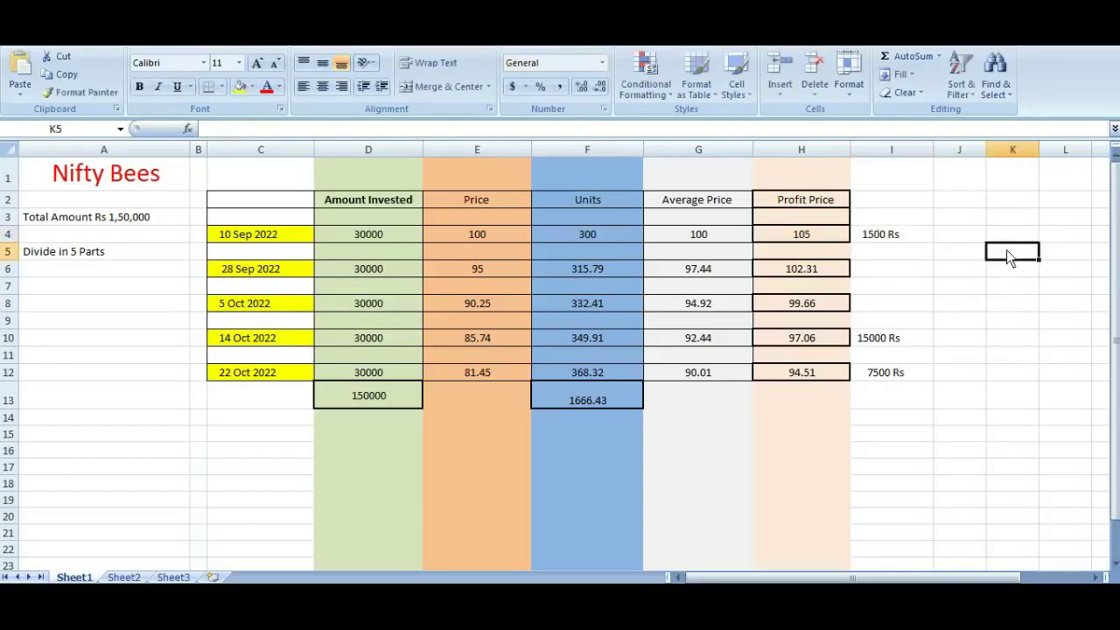
Clear the 1500 Rs note from cell I4 in the 10 Sep 2022 row.
{"action": "left_click", "coordinate": [896, 237]}
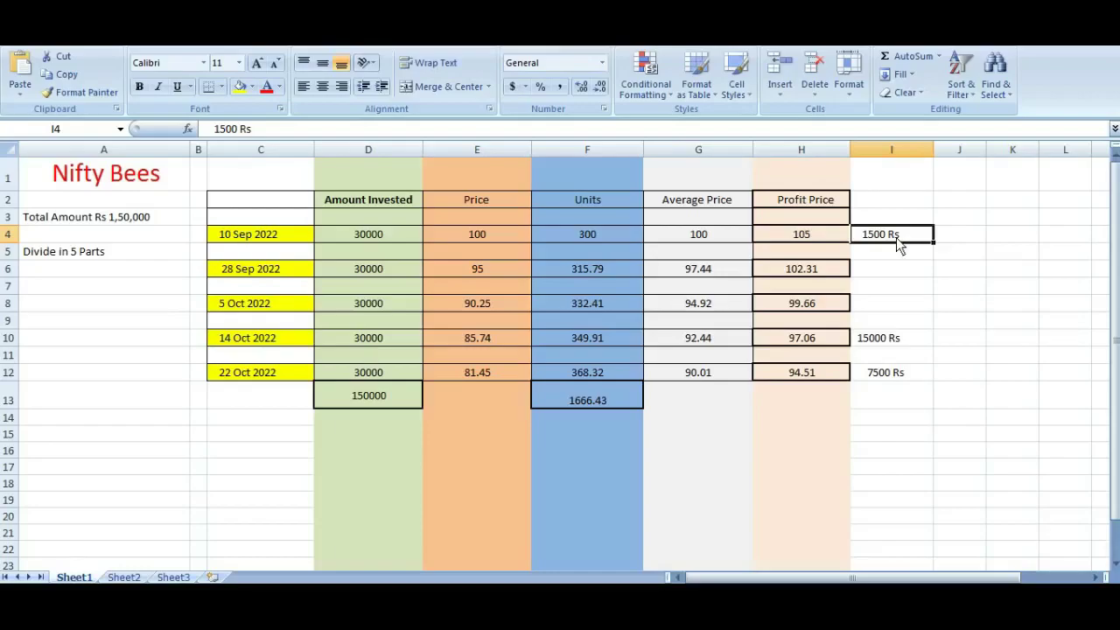
{"action": "double_click", "coordinate": [899, 236]}
{"action": "key", "text": "BackSpace"}
{"action": "key", "text": "BackSpace"}
{"action": "key", "text": "BackSpace"}
{"action": "key", "text": "BackSpace"}
{"action": "key", "text": "BackSpace"}
{"action": "key", "text": "BackSpace"}
{"action": "key", "text": "BackSpace"}
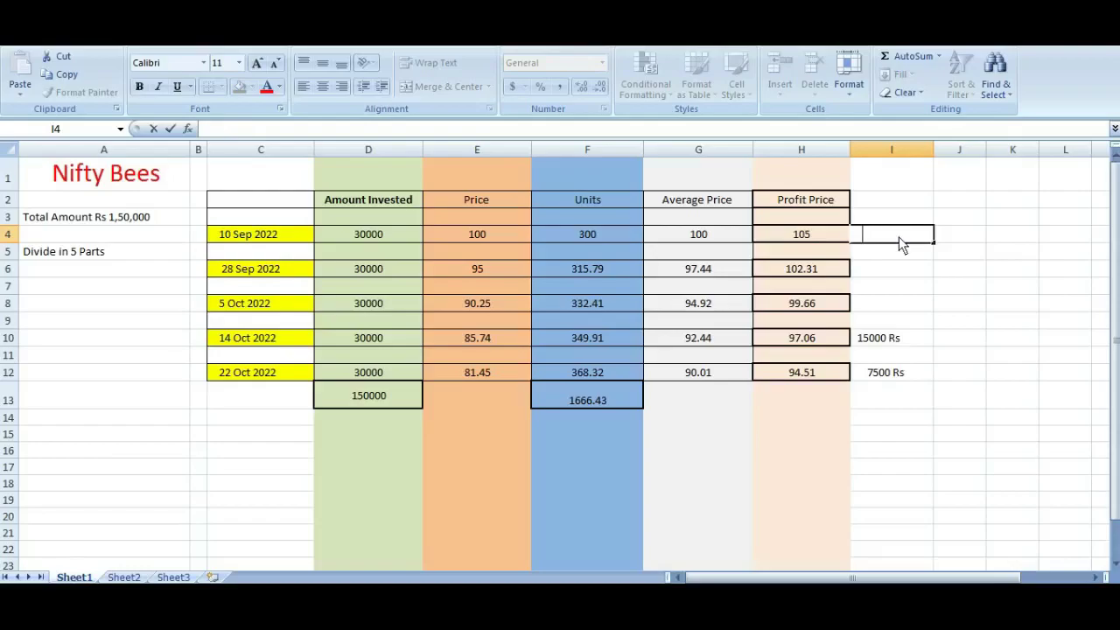
{"action": "left_click", "coordinate": [991, 239]}
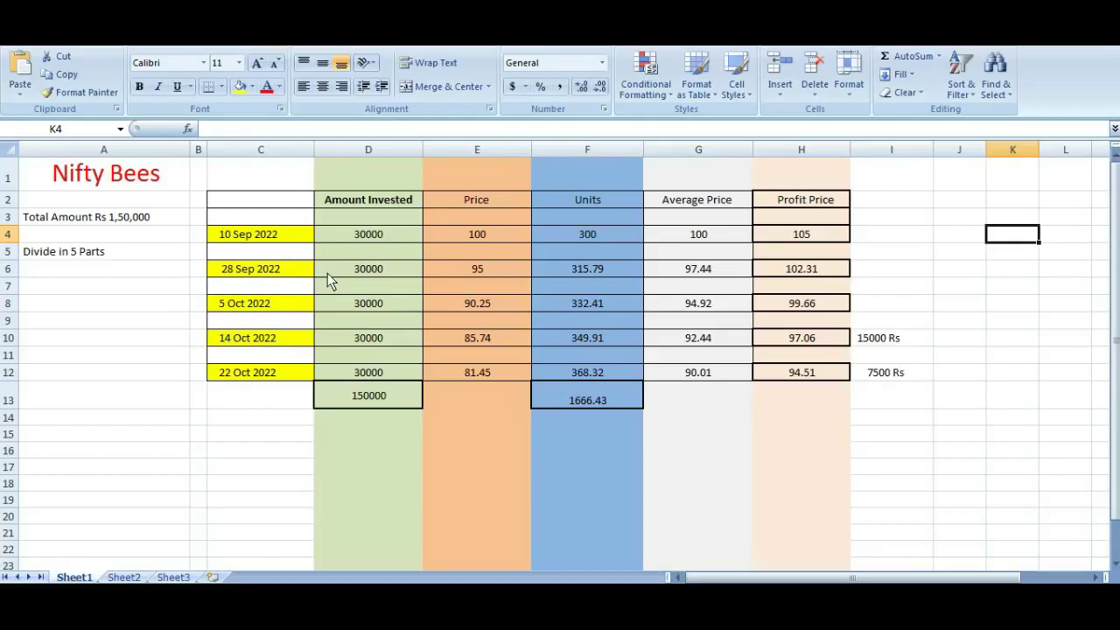
{"action": "left_click", "coordinate": [281, 270]}
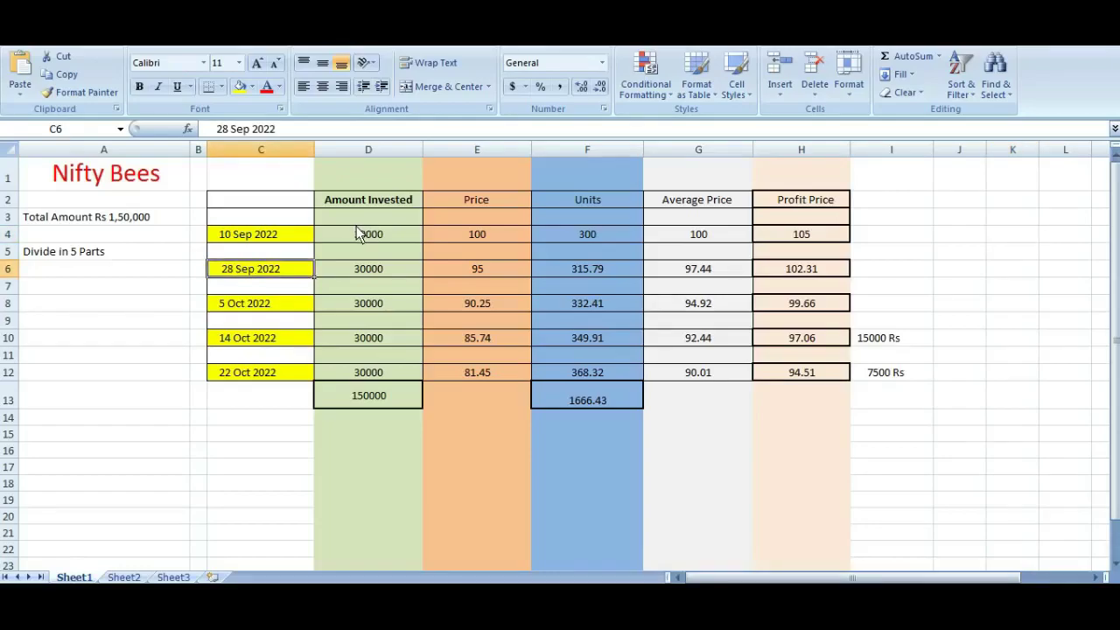
{"action": "left_click", "coordinate": [268, 239]}
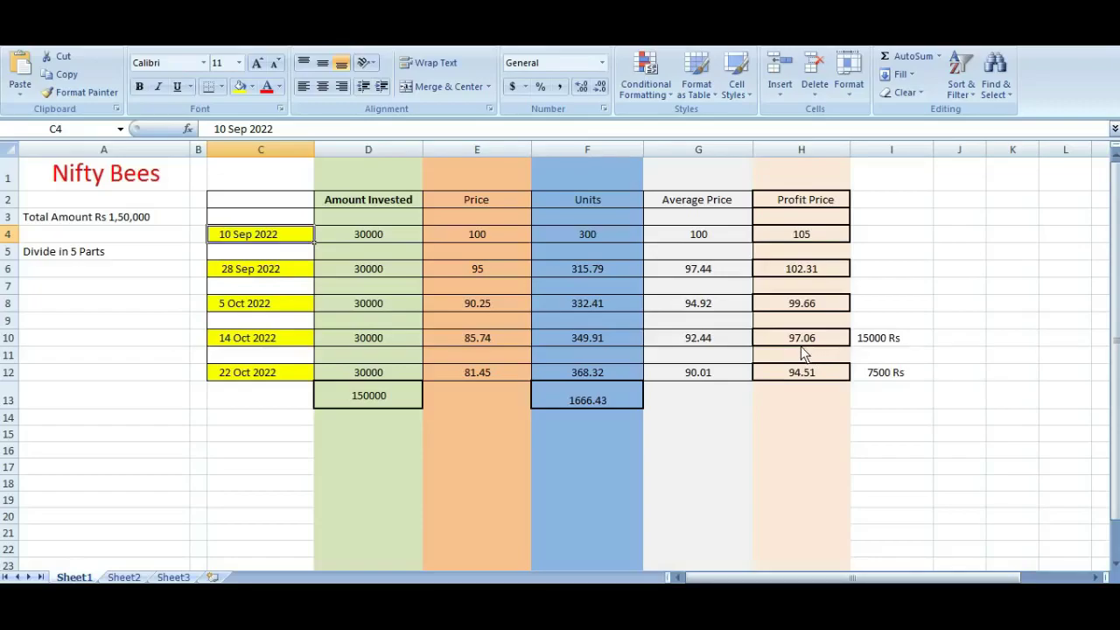
Clear the profit note in cell I10, beside the profit price of the 14 Oct 2022 row.
{"action": "left_click", "coordinate": [894, 344]}
{"action": "double_click", "coordinate": [899, 341]}
{"action": "key", "text": "BackSpace"}
{"action": "key", "text": "BackSpace"}
{"action": "key", "text": "BackSpace"}
{"action": "key", "text": "BackSpace"}
{"action": "key", "text": "BackSpace"}
{"action": "key", "text": "BackSpace"}
{"action": "key", "text": "BackSpace"}
{"action": "key", "text": "BackSpace"}
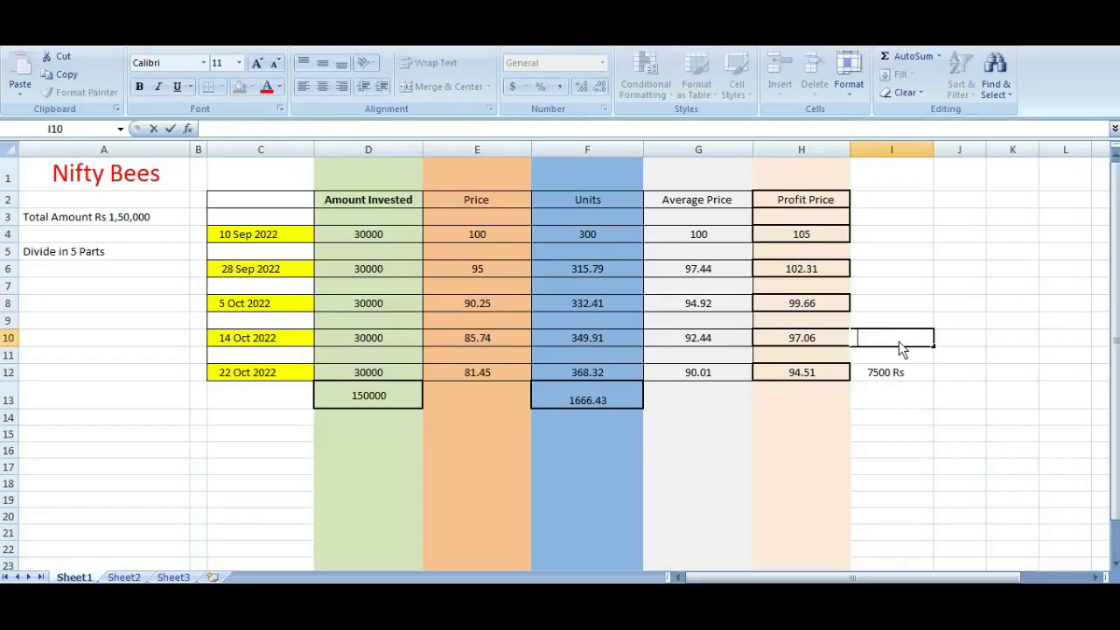
{"action": "left_click", "coordinate": [946, 373]}
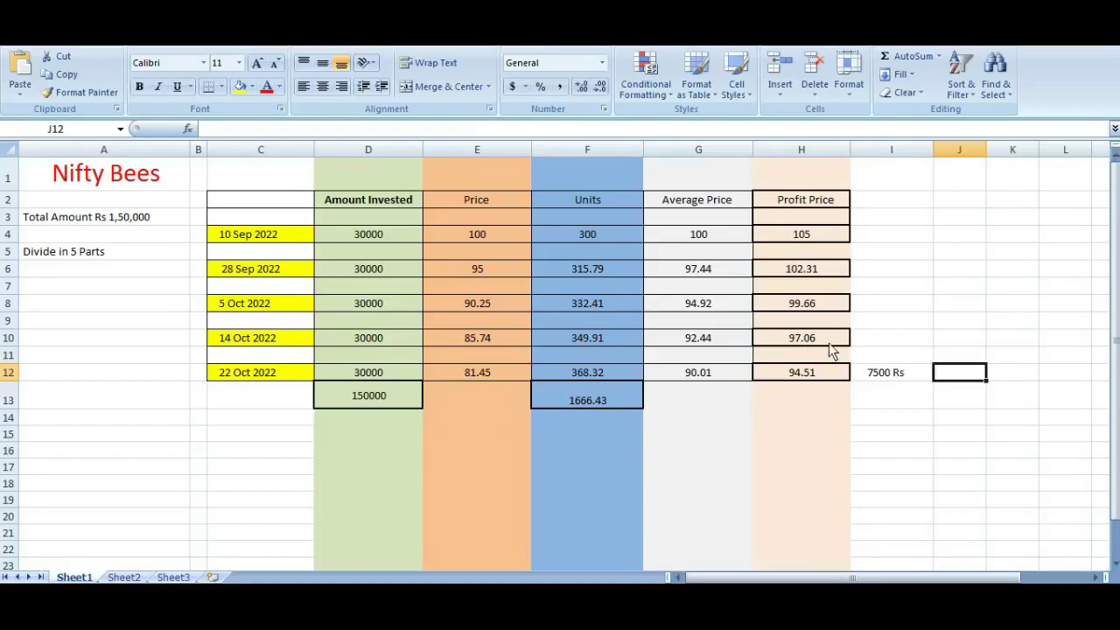
{"action": "left_click", "coordinate": [881, 337]}
{"action": "left_click", "coordinate": [807, 342]}
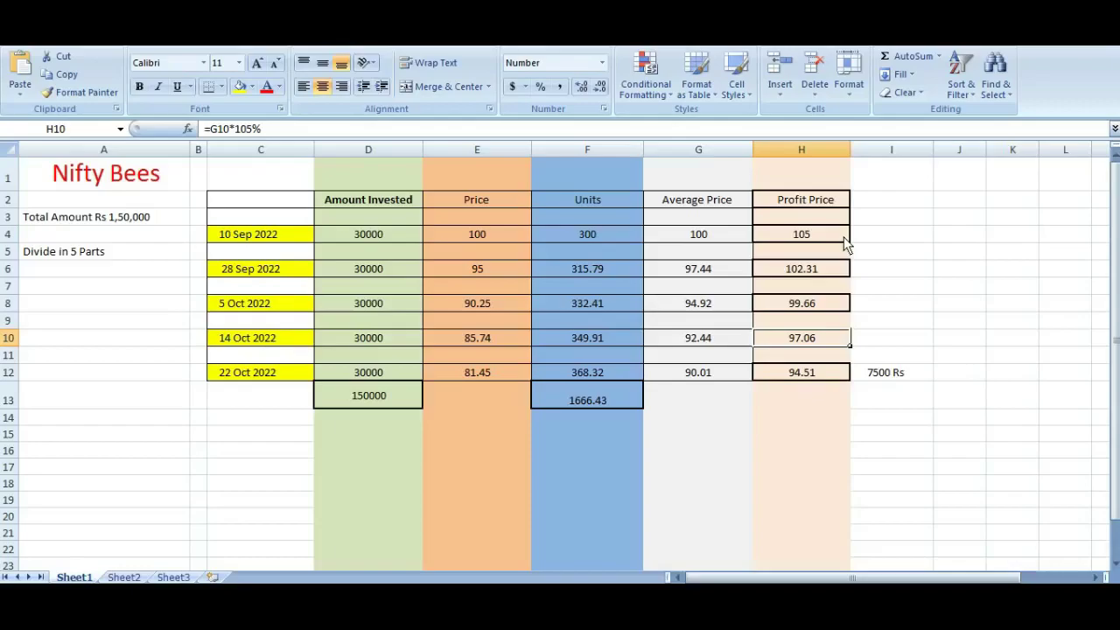
{"action": "key", "text": "Escape"}
{"action": "key", "text": "Right"}
{"action": "key", "text": "Down"}
{"action": "key", "text": "Down"}
{"action": "key", "text": "Down"}
{"action": "key", "text": "Down"}
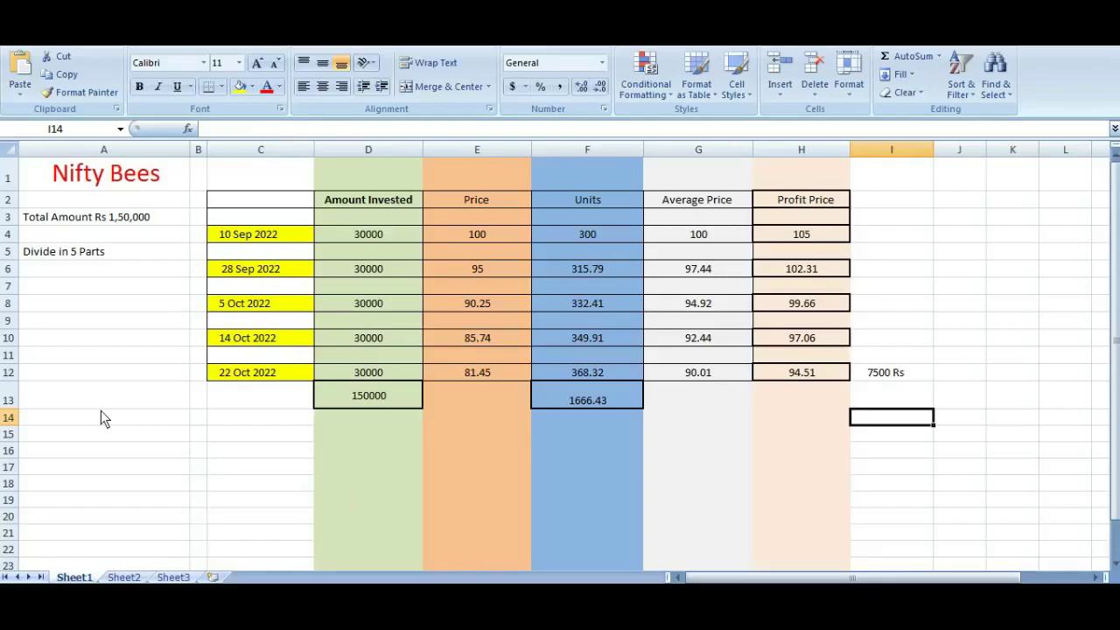
Change the total amount note in cell A3 to Rs 1,00,000.
{"action": "double_click", "coordinate": [125, 224]}
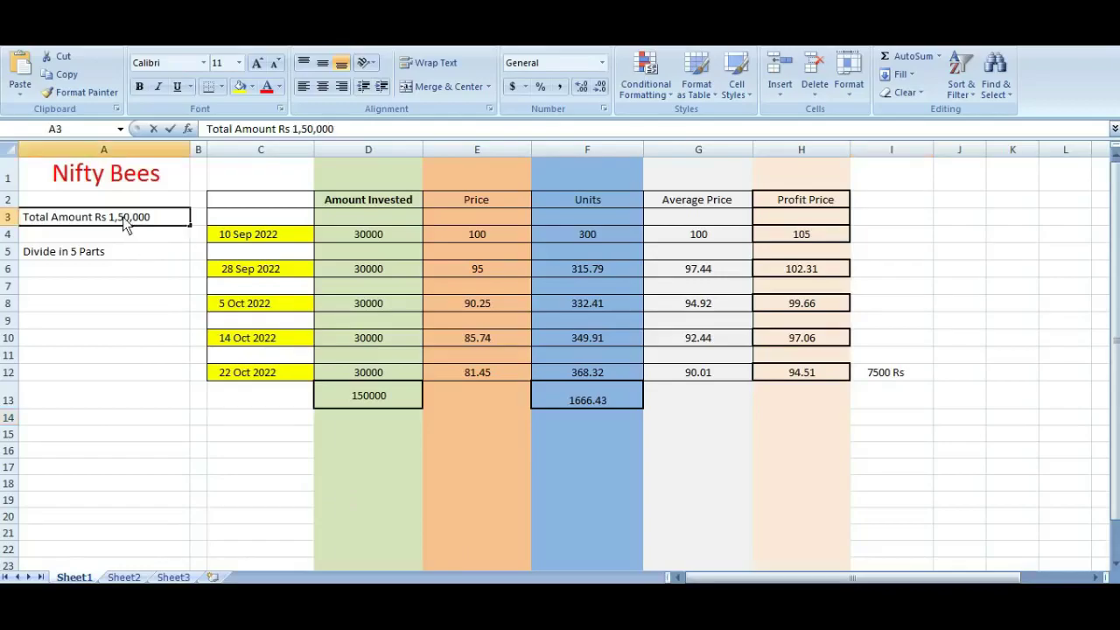
{"action": "key", "text": "BackSpace"}
{"action": "type", "text": "0"}
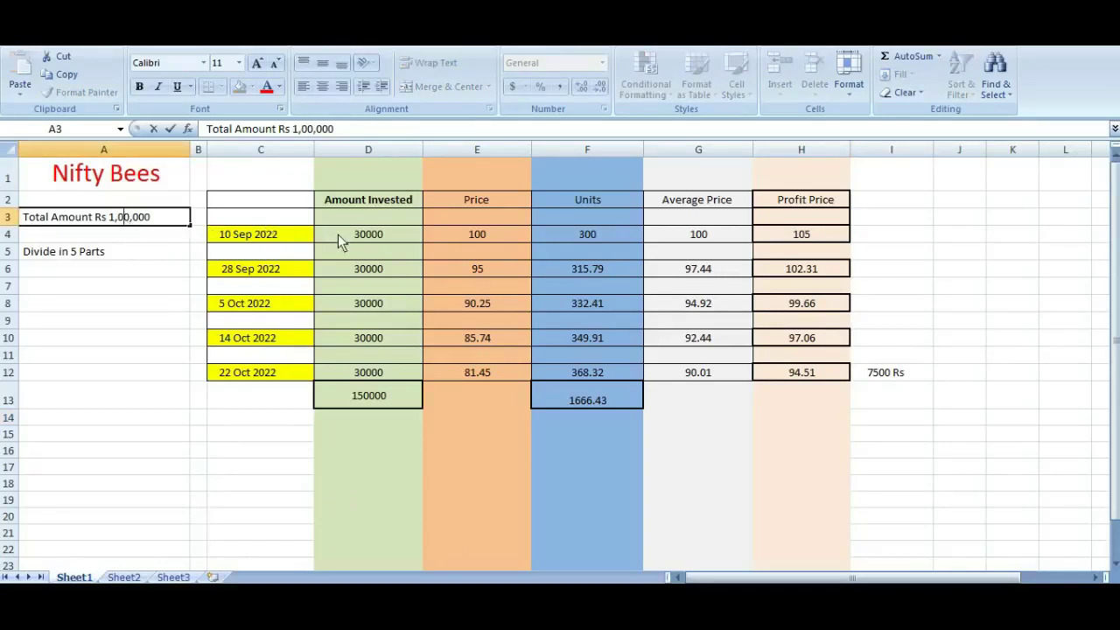
Set the Amount Invested to 20000 for the 10 Sep, 28 Sep and 5 Oct 2022 rows.
{"action": "left_click", "coordinate": [366, 238]}
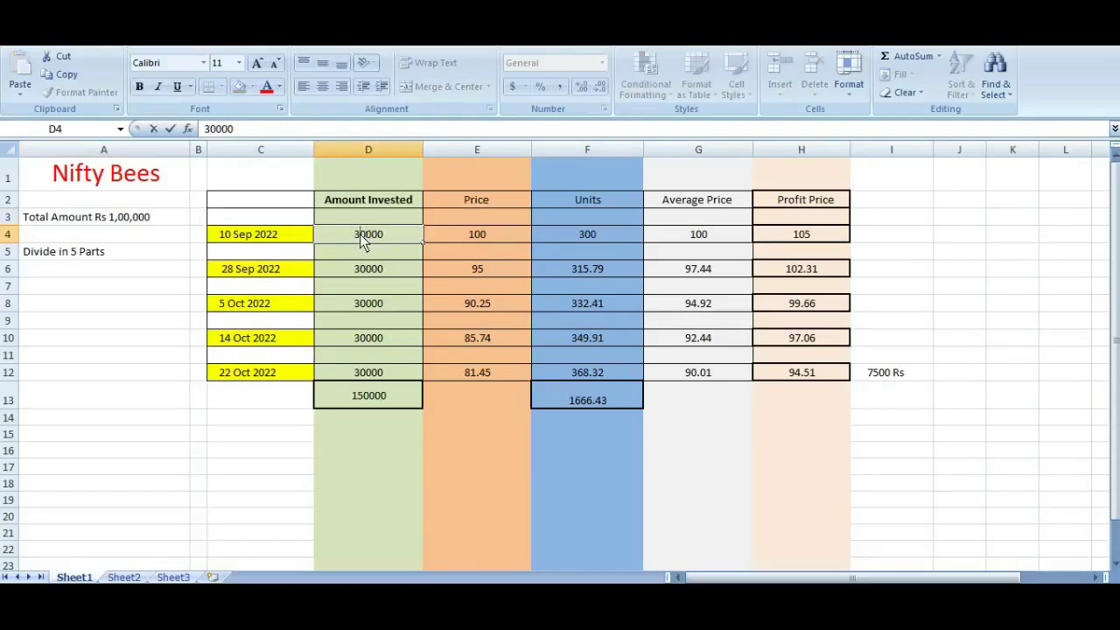
{"action": "key", "text": "Delete"}
{"action": "key", "text": "BackSpace"}
{"action": "type", "text": "20"}
{"action": "left_click", "coordinate": [358, 265]}
{"action": "key", "text": "Delete"}
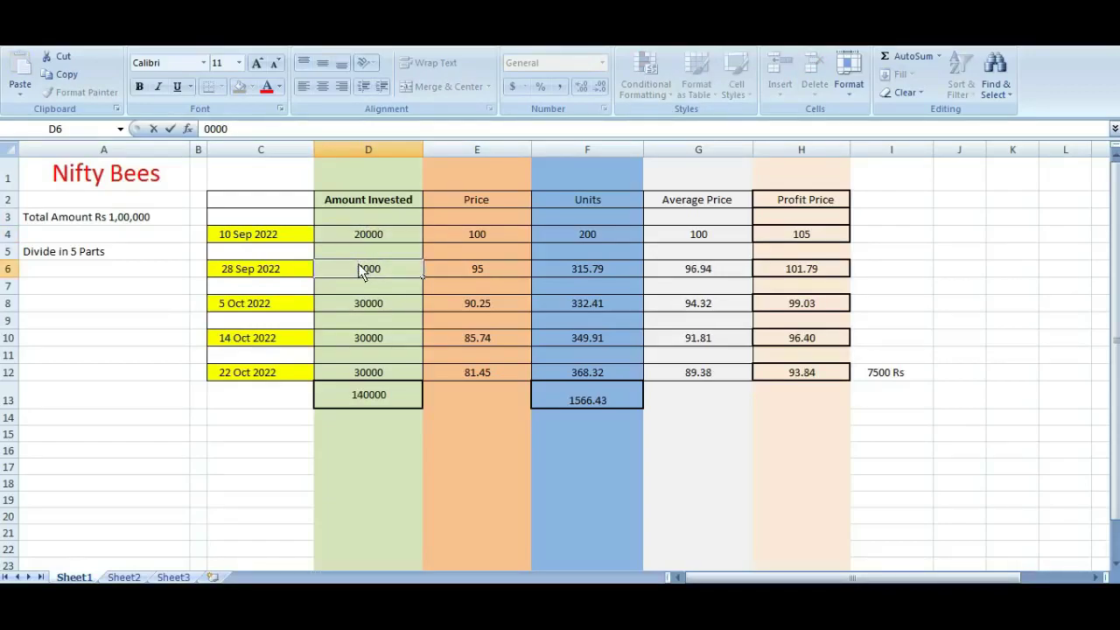
{"action": "type", "text": "2"}
{"action": "left_click", "coordinate": [358, 310]}
{"action": "key", "text": "Delete"}
{"action": "type", "text": "2"}
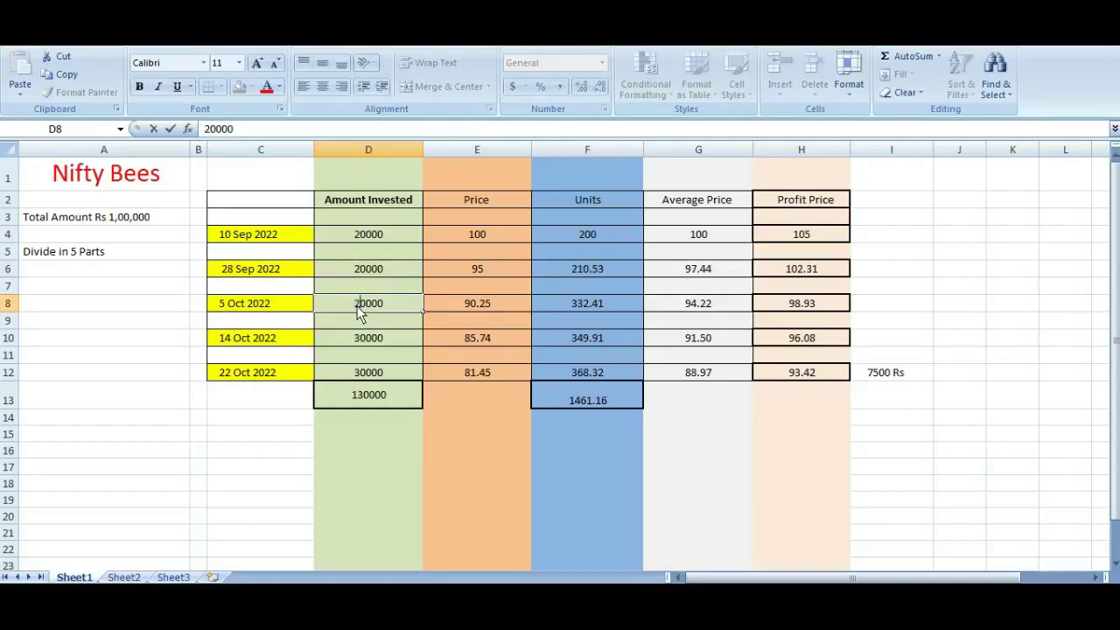
Set the Amount Invested to 20000 for the 14 Oct and 22 Oct 2022 rows, and select the invested total.
{"action": "left_click", "coordinate": [359, 340]}
{"action": "double_click", "coordinate": [359, 339]}
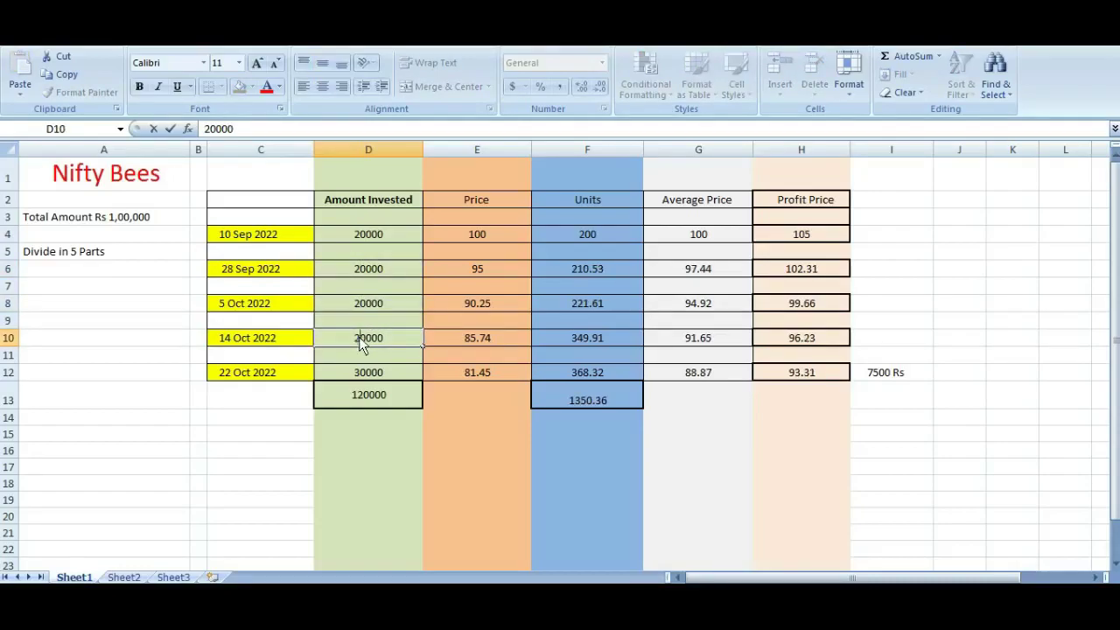
{"action": "left_click", "coordinate": [361, 373]}
{"action": "double_click", "coordinate": [361, 373]}
{"action": "key", "text": "Delete"}
{"action": "key", "text": "BackSpace"}
{"action": "type", "text": "20"}
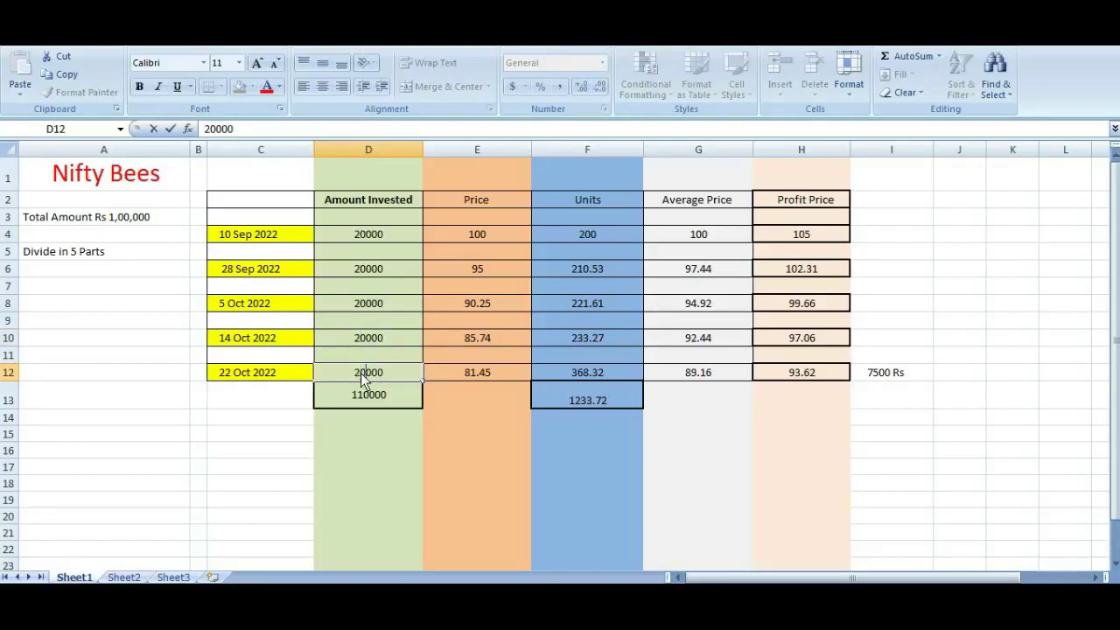
{"action": "left_click", "coordinate": [363, 467]}
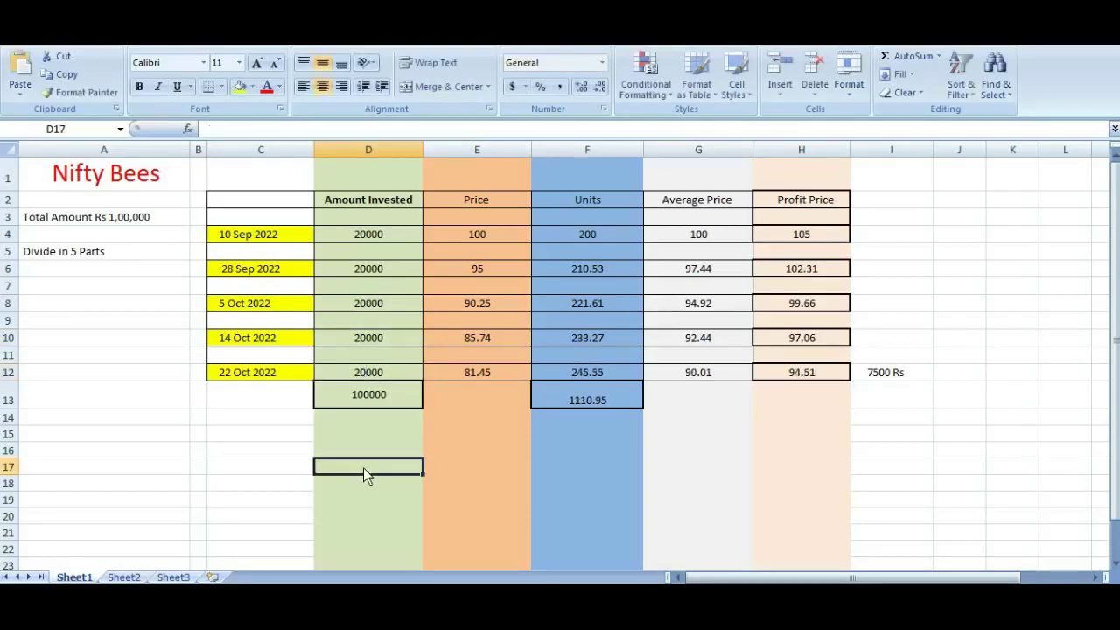
{"action": "left_click", "coordinate": [386, 404]}
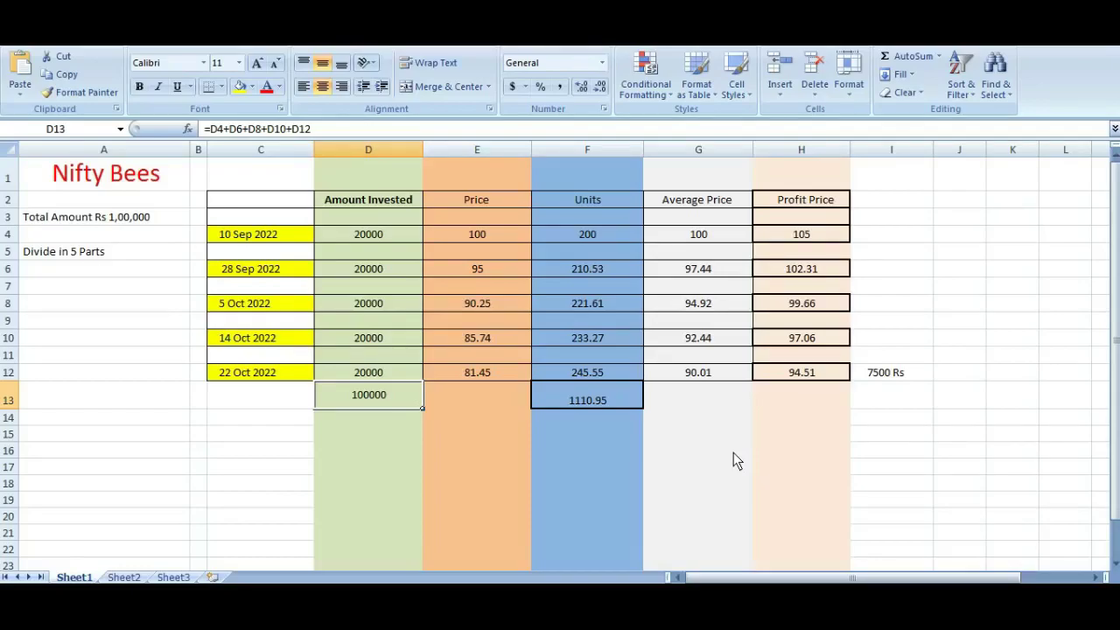
Switch to the NSE exchange-traded funds page in the browser and open the ITBEES quote at its trade information section.
{"action": "key", "text": "alt+Tab"}
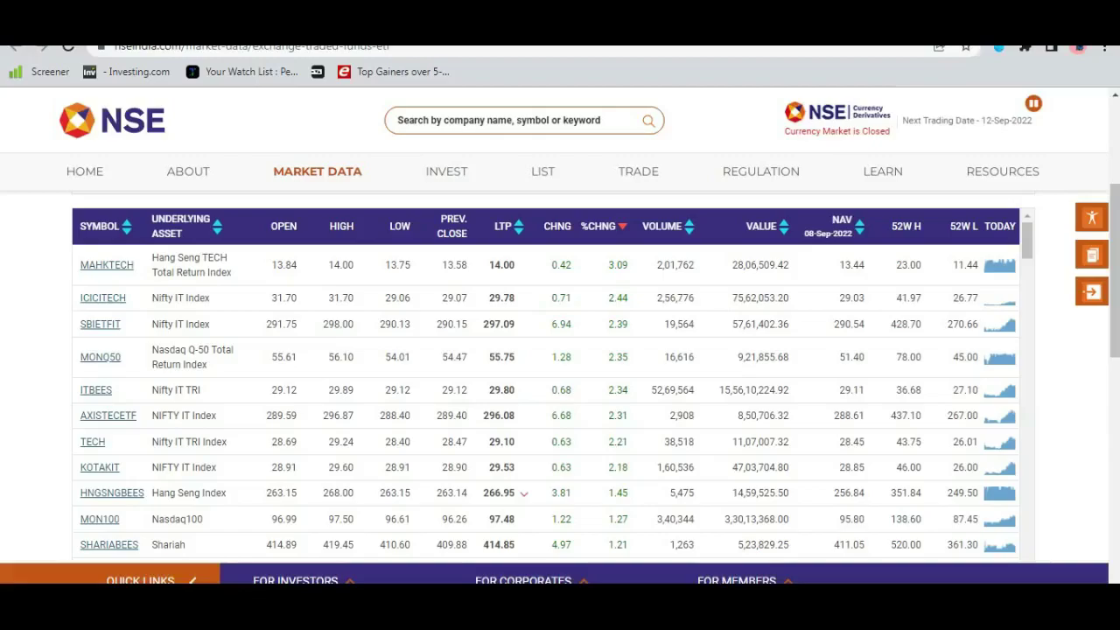
{"action": "left_click", "coordinate": [96, 390]}
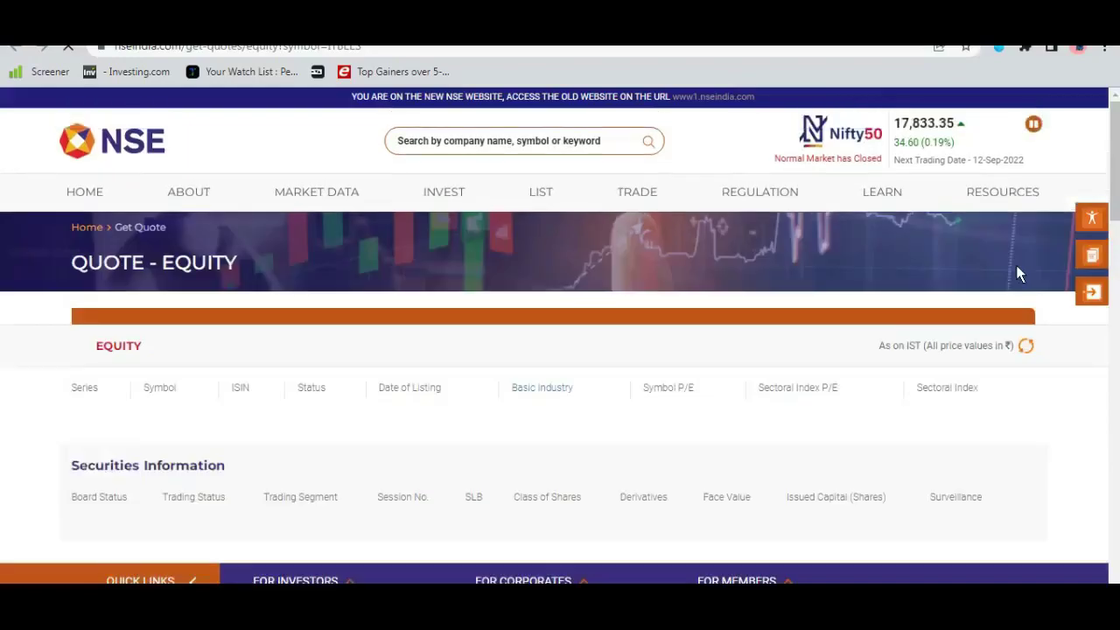
{"action": "scroll", "coordinate": [1117, 182], "scroll_direction": "down", "scroll_amount": 6}
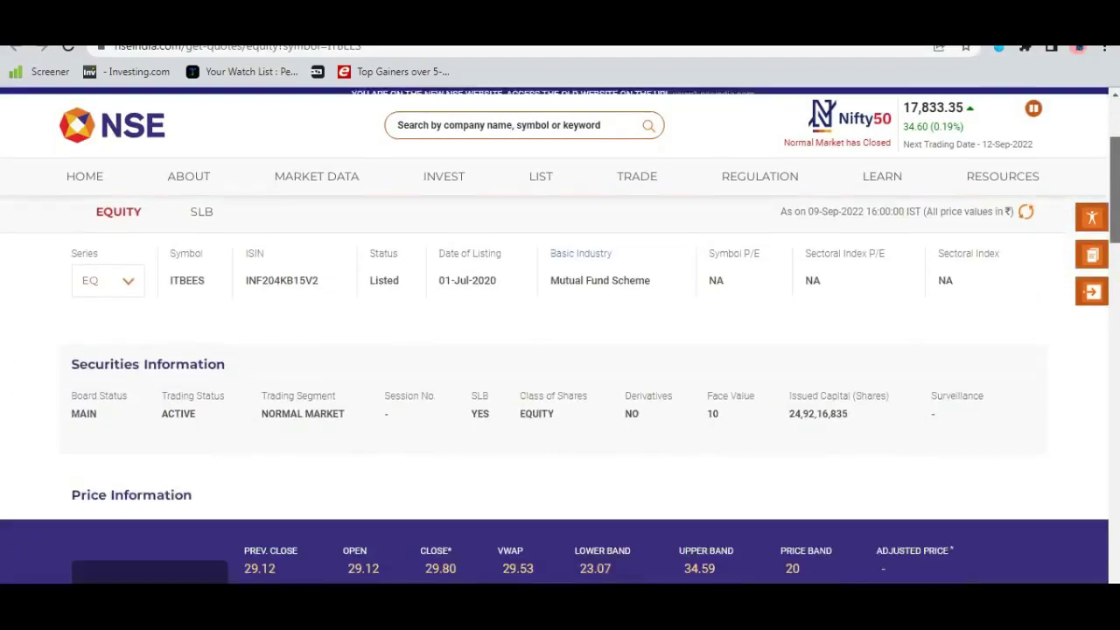
{"action": "scroll", "coordinate": [1117, 182], "scroll_direction": "down", "scroll_amount": 2}
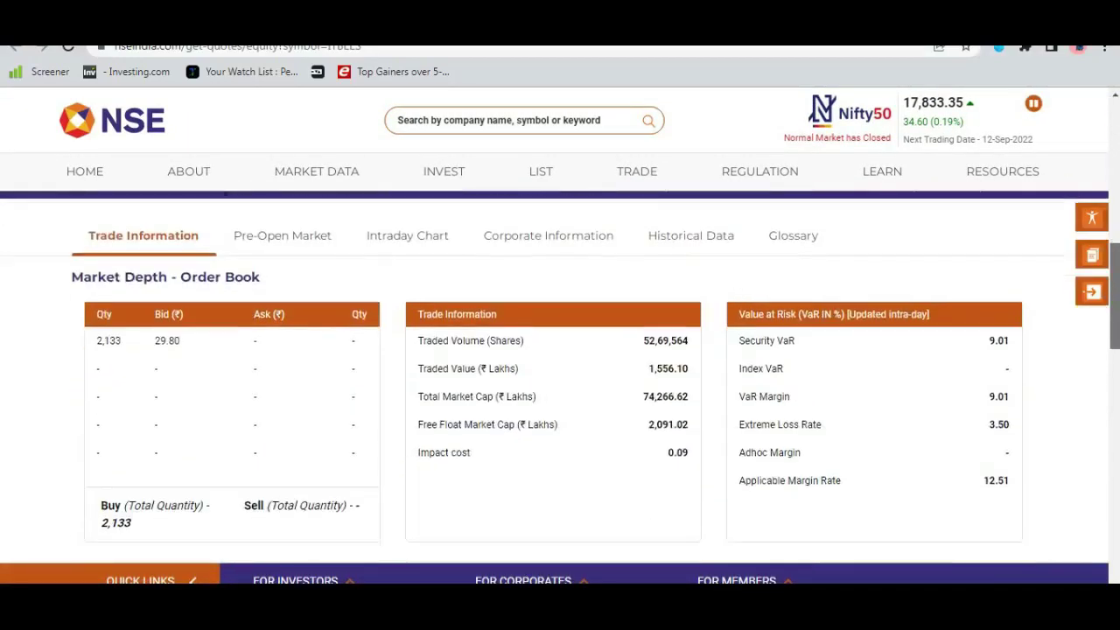
Filter the ITBEES historical trade data to the one-year period 09-09-2021 to 09-09-2022 and download it as a CSV file.
{"action": "left_click", "coordinate": [698, 242]}
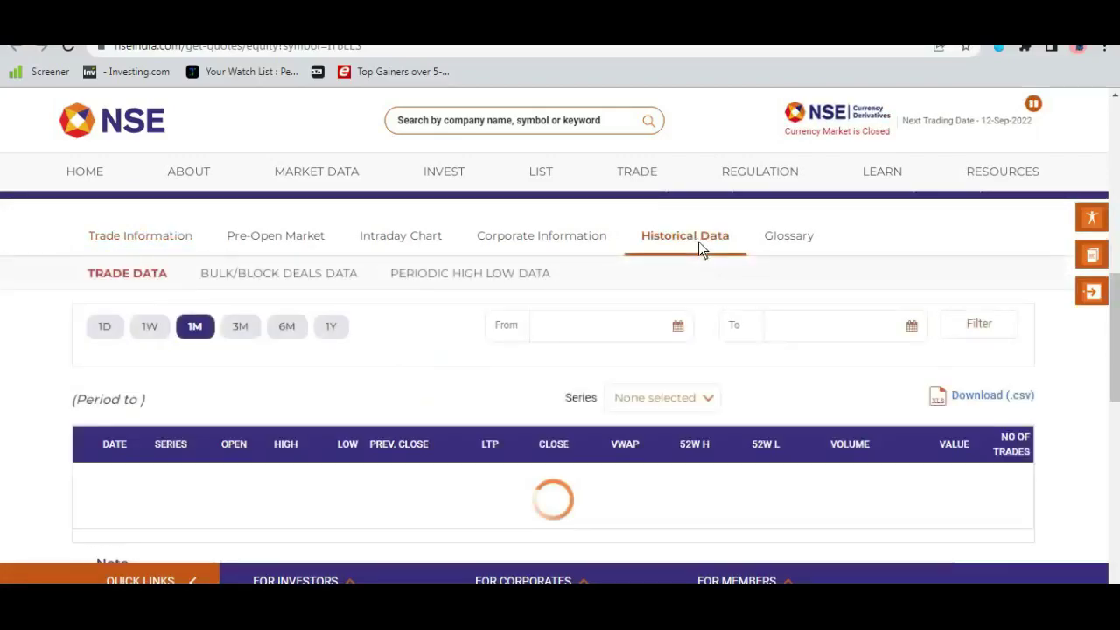
{"action": "left_click", "coordinate": [330, 330]}
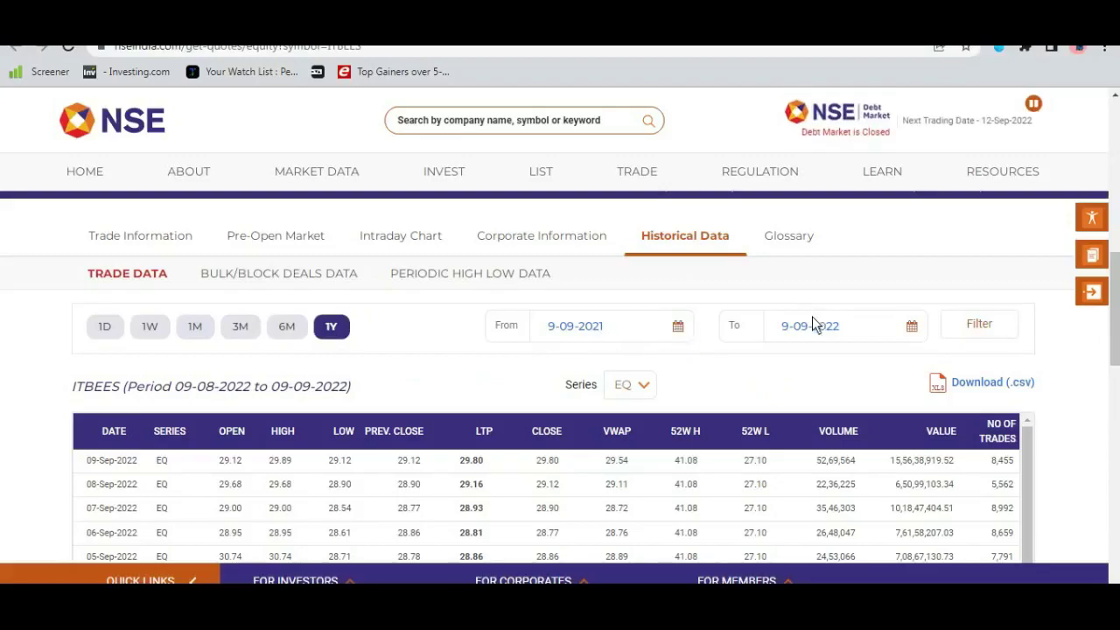
{"action": "left_click", "coordinate": [981, 326]}
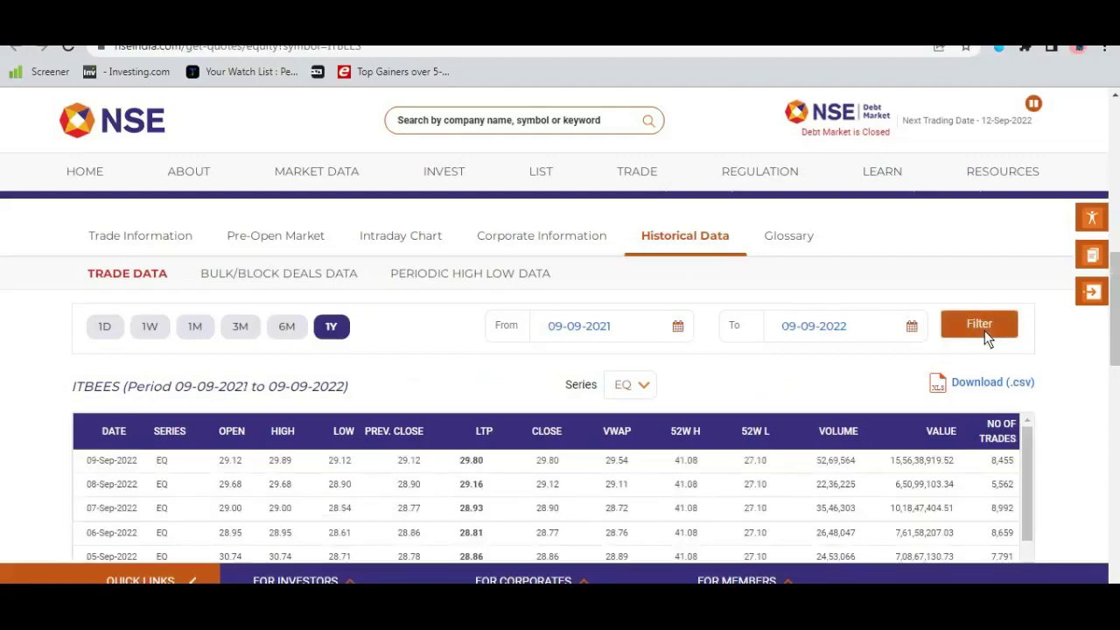
{"action": "left_click", "coordinate": [968, 381]}
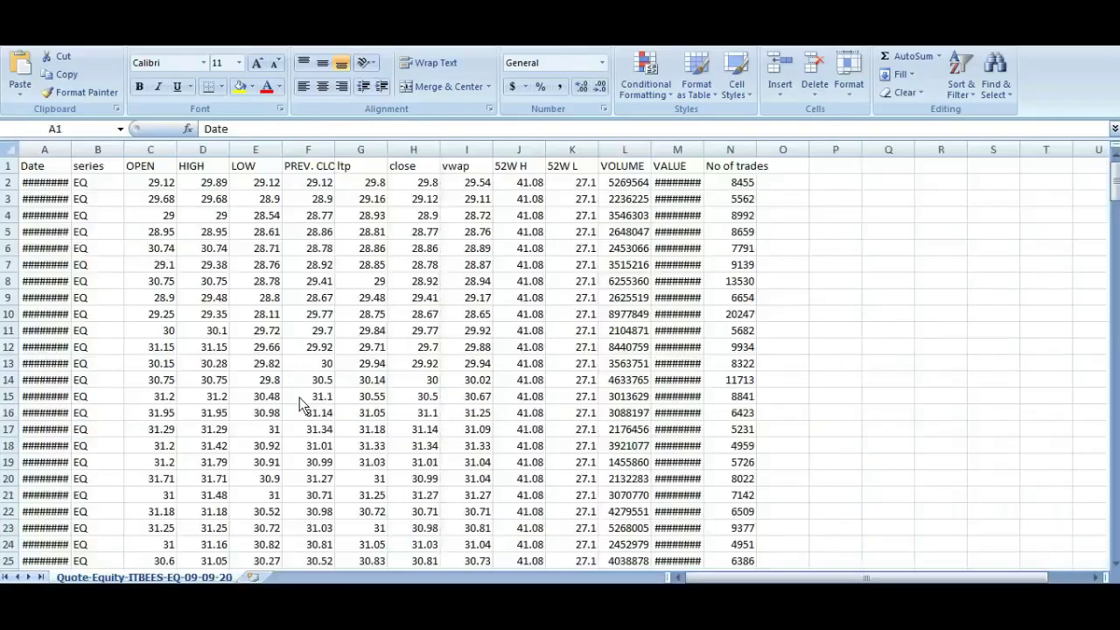
Widen the Date, PREV. CLOSE and VALUE columns of the downloaded ITBEES CSV so their contents fit.
{"action": "left_click", "coordinate": [71, 150]}
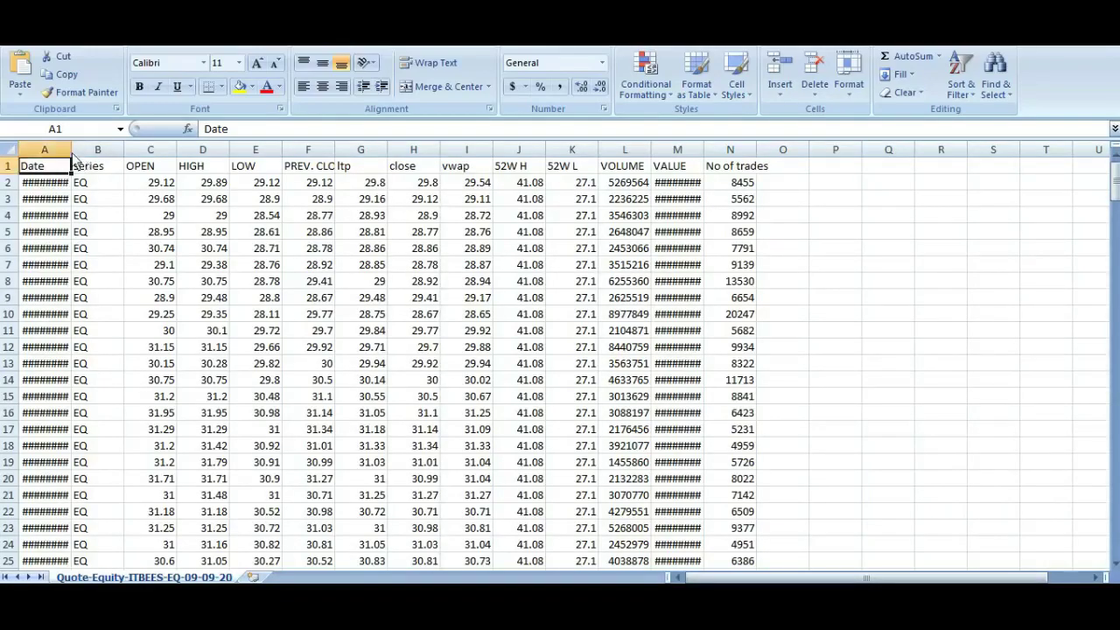
{"action": "double_click", "coordinate": [72, 151]}
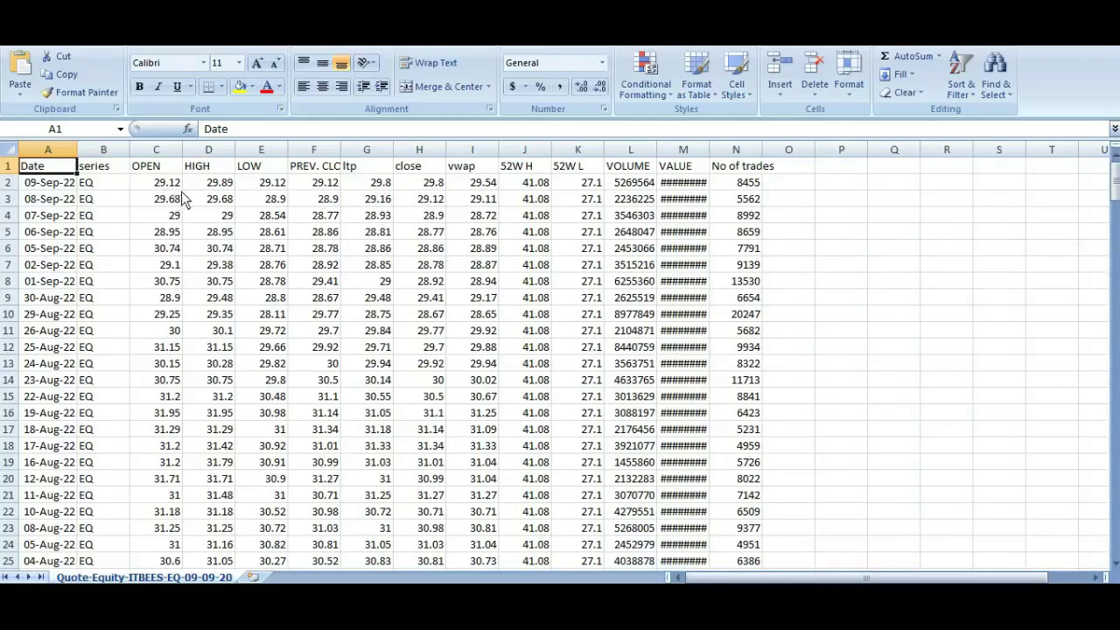
{"action": "left_click_drag", "start_coordinate": [341, 151], "coordinate": [358, 150]}
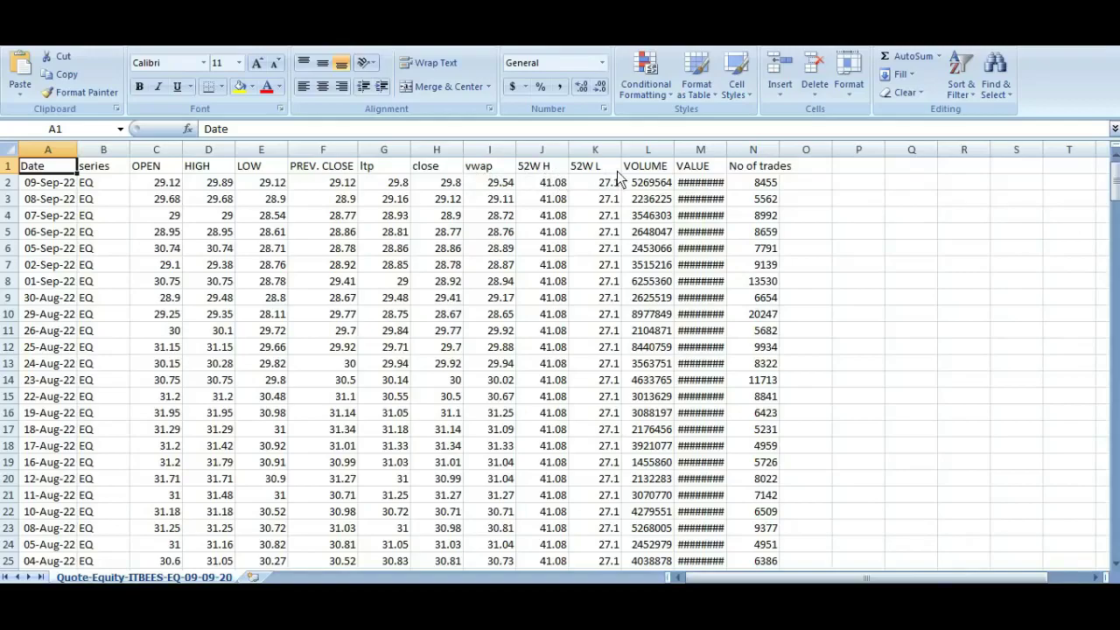
{"action": "left_click_drag", "start_coordinate": [729, 158], "coordinate": [754, 158]}
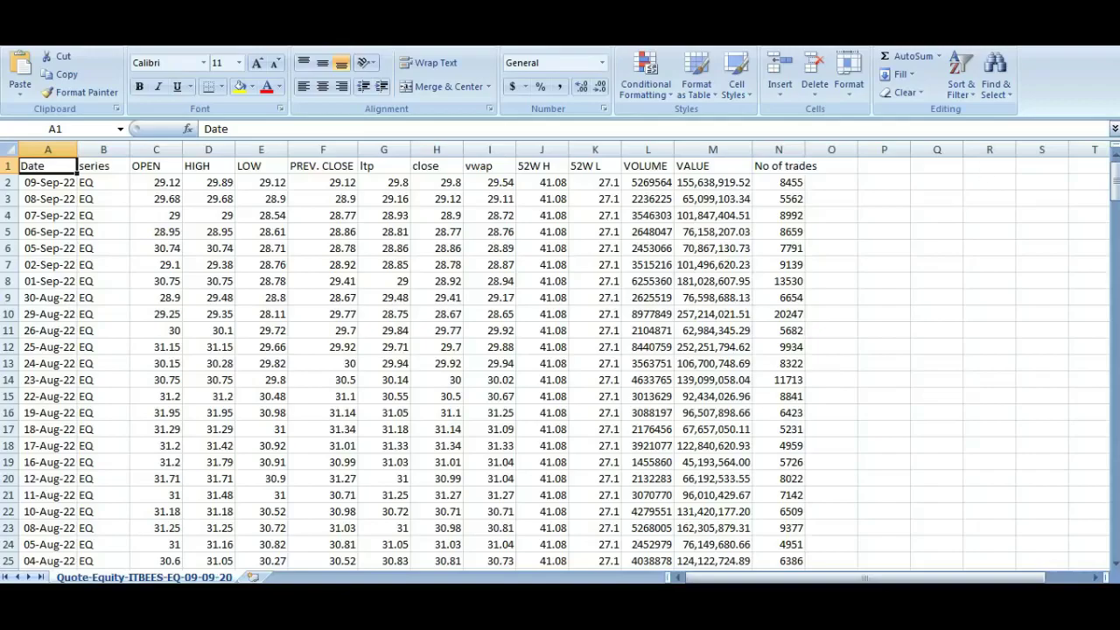
Close the downloaded CSV without saving and switch to the prepared ITBEES workbook, reviewing its price history down to the averaging table.
{"action": "key", "text": "ctrl+w"}
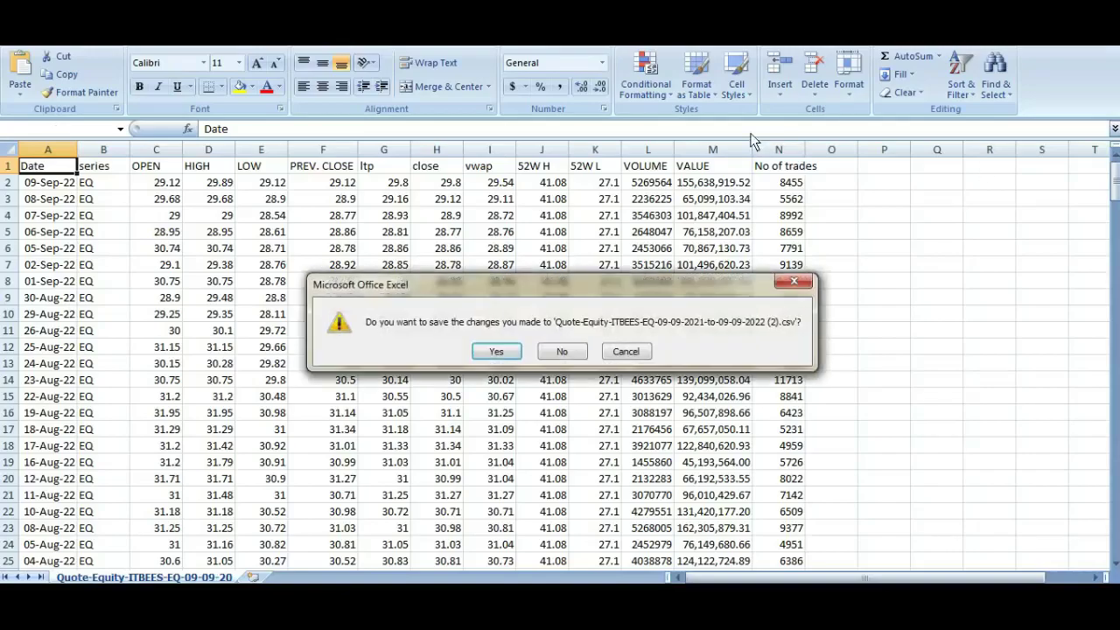
{"action": "left_click", "coordinate": [563, 350]}
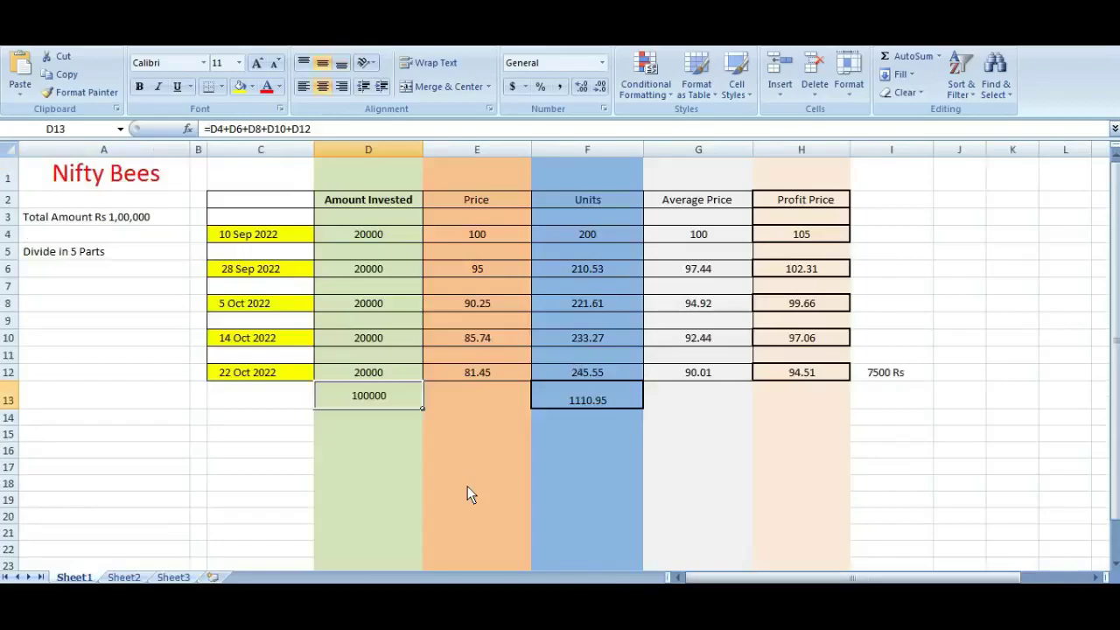
{"action": "left_click", "coordinate": [357, 542]}
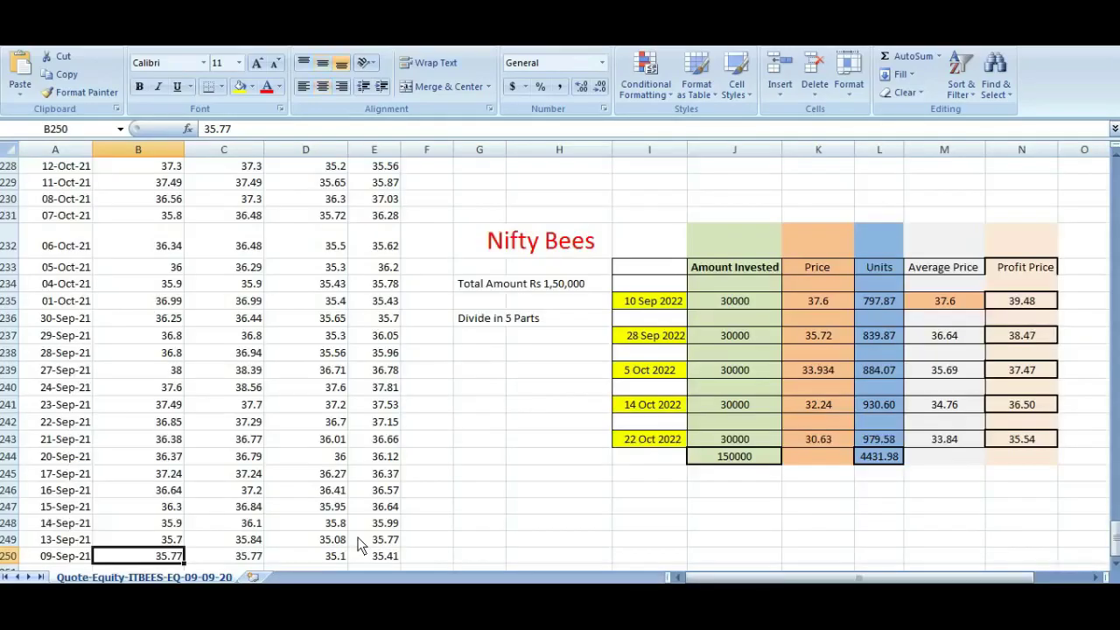
{"action": "left_click_drag", "start_coordinate": [1114, 539], "coordinate": [1116, 167]}
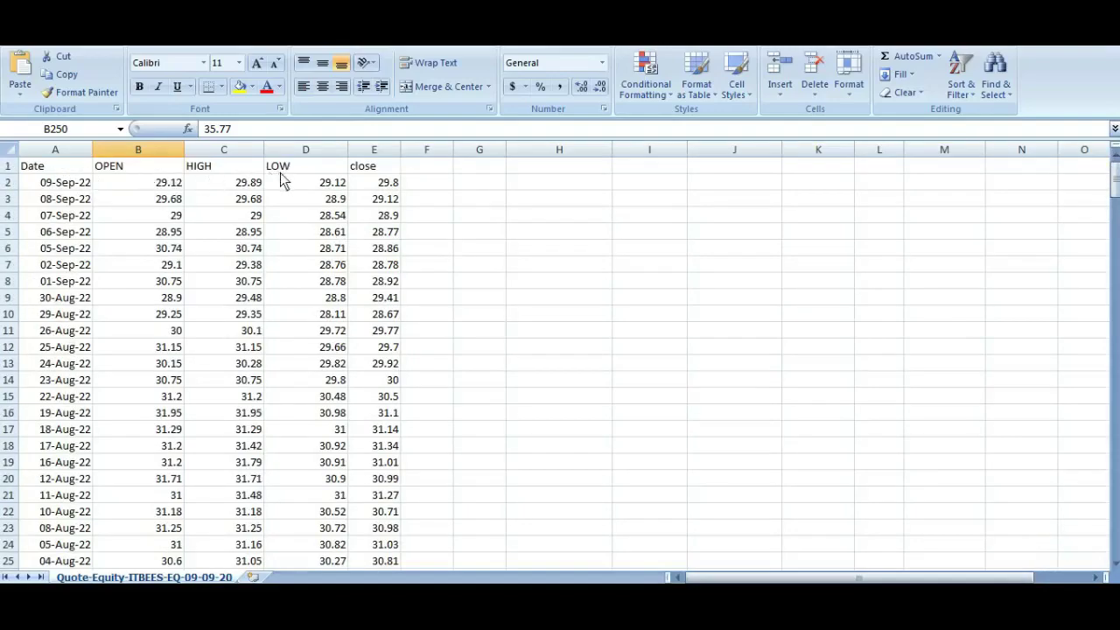
{"action": "left_click_drag", "start_coordinate": [1116, 185], "coordinate": [1115, 527]}
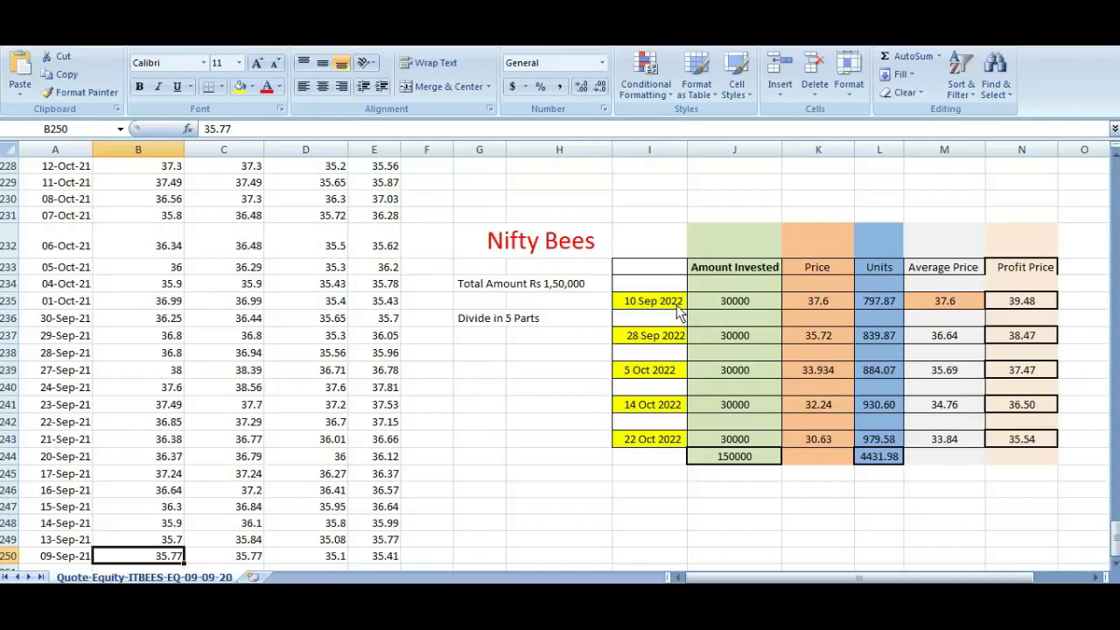
Change the first purchase date in the averaging table to 9 Sep 2022.
{"action": "double_click", "coordinate": [640, 308]}
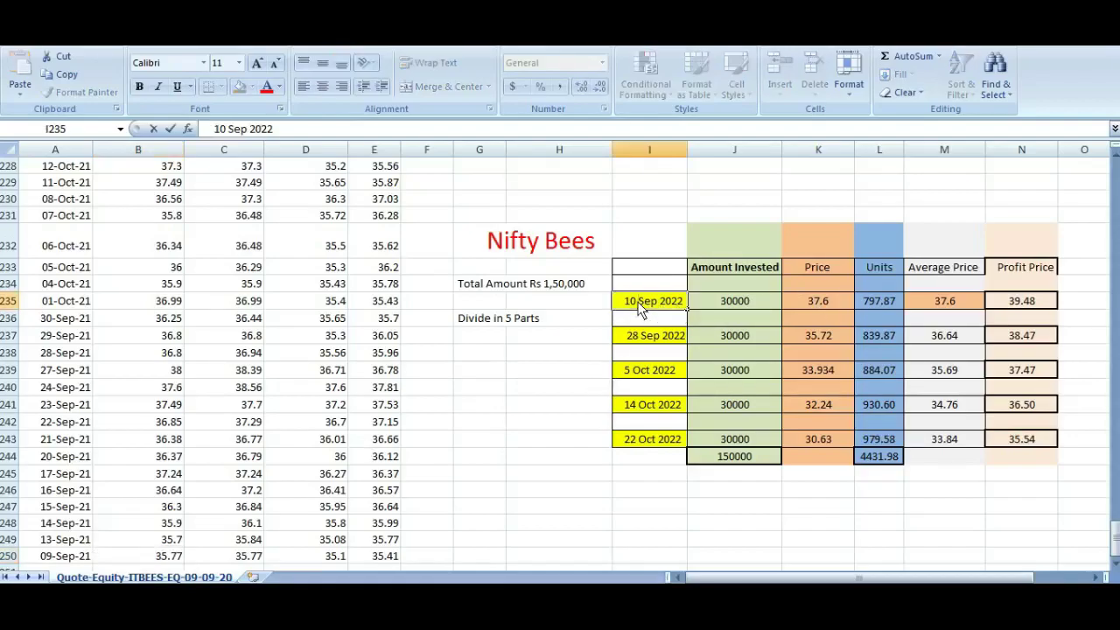
{"action": "key", "text": "BackSpace"}
{"action": "key", "text": "BackSpace"}
{"action": "type", "text": "9"}
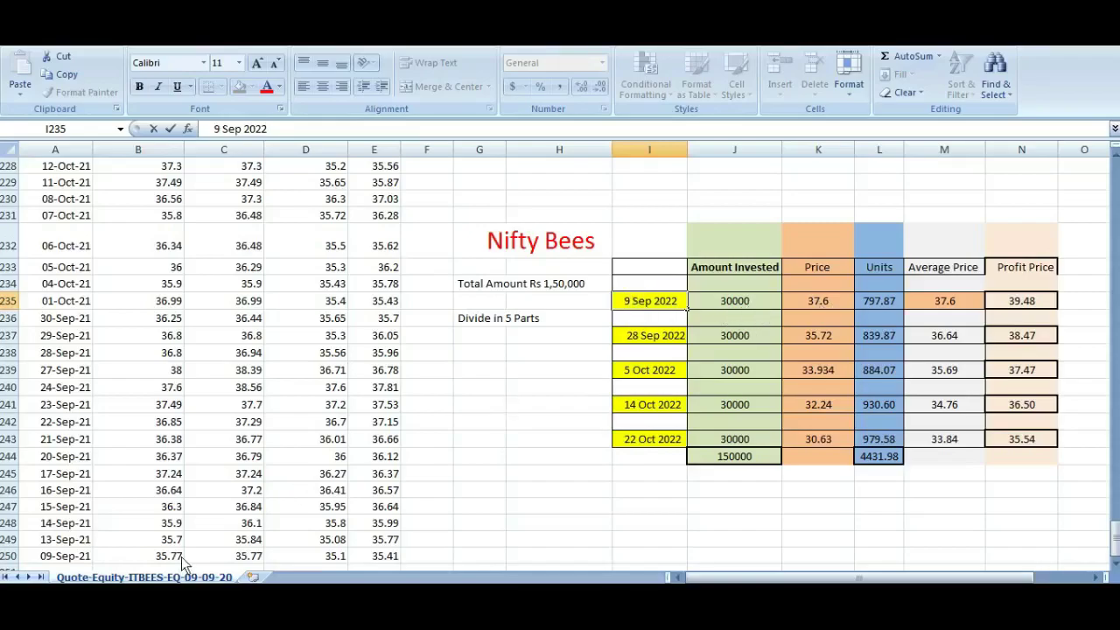
Set the Price in the 9 Sep 2022 row to the 09-Sep-21 opening price of 35.77.
{"action": "left_click", "coordinate": [831, 306]}
{"action": "double_click", "coordinate": [831, 306]}
{"action": "key", "text": "BackSpace"}
{"action": "key", "text": "BackSpace"}
{"action": "key", "text": "BackSpace"}
{"action": "type", "text": "5.77"}
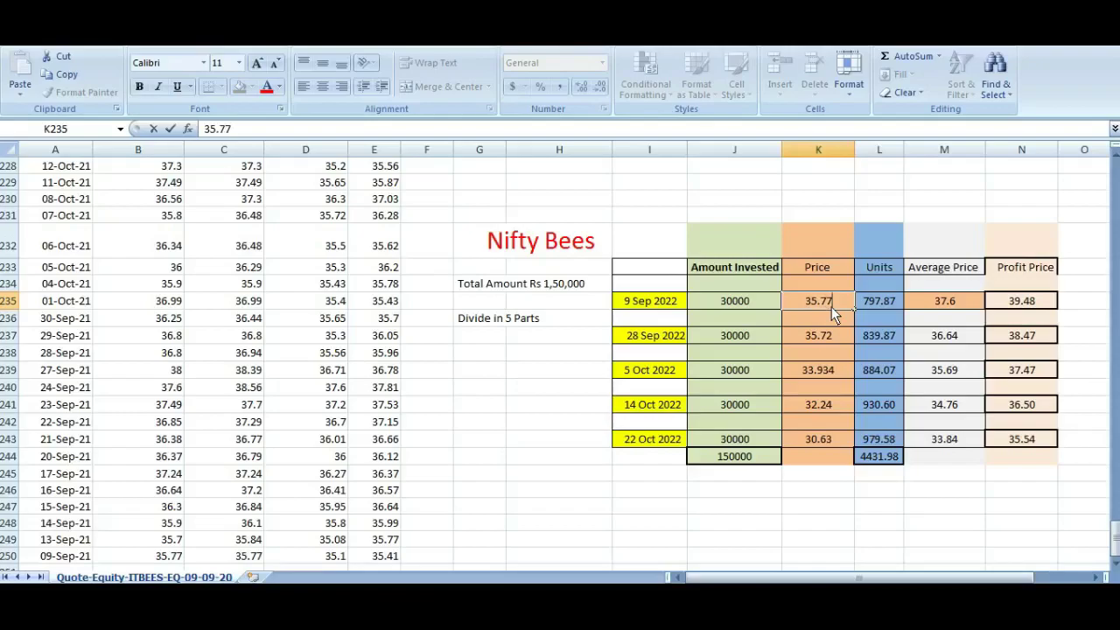
{"action": "left_click", "coordinate": [844, 507]}
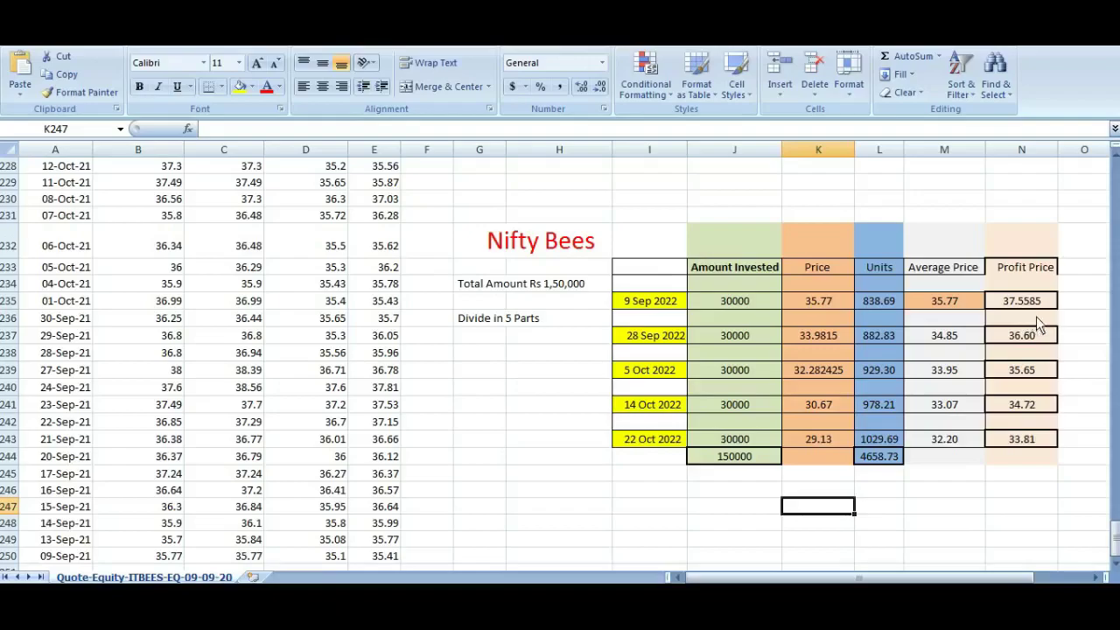
{"action": "left_click", "coordinate": [1082, 306]}
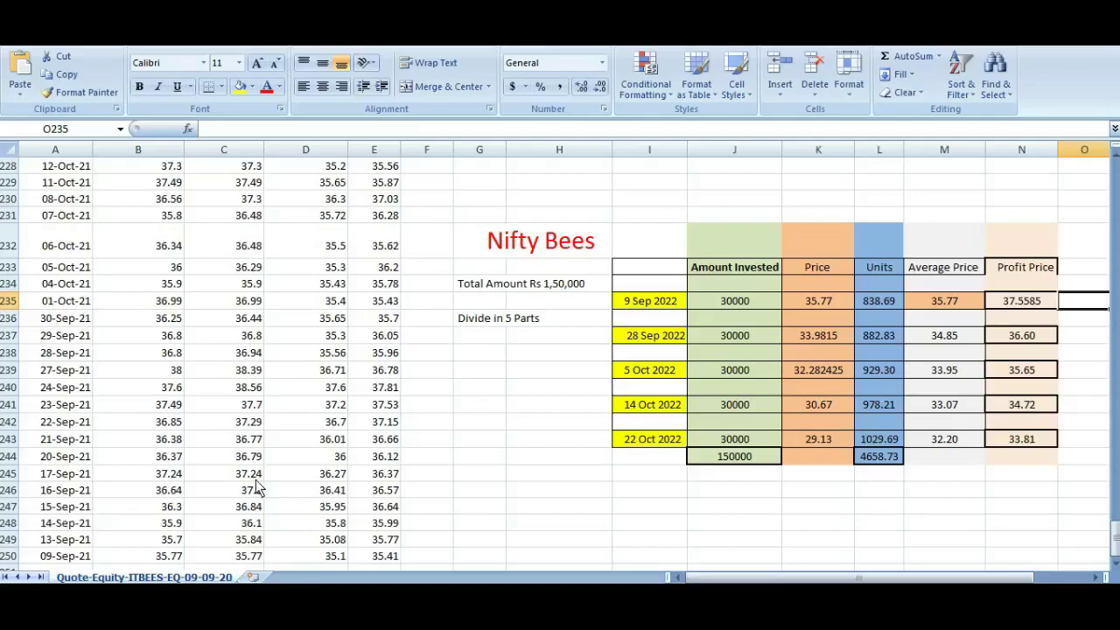
Check the late September 2021 opening prices and set the Price in the 9 Sep 2022 row to 38.
{"action": "left_click", "coordinate": [178, 393]}
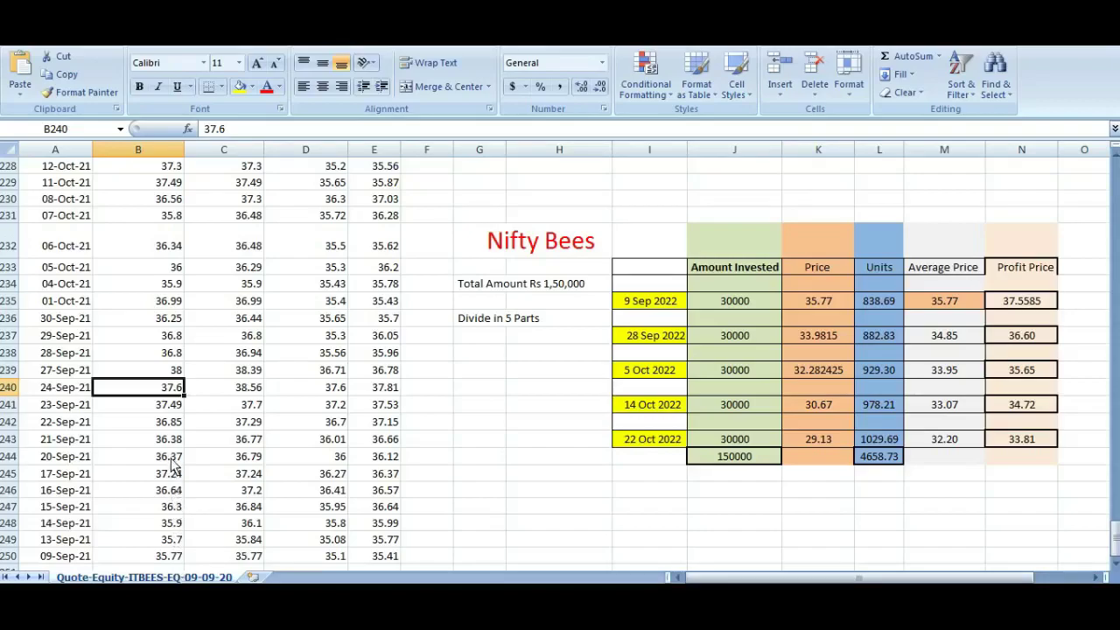
{"action": "left_click", "coordinate": [180, 373]}
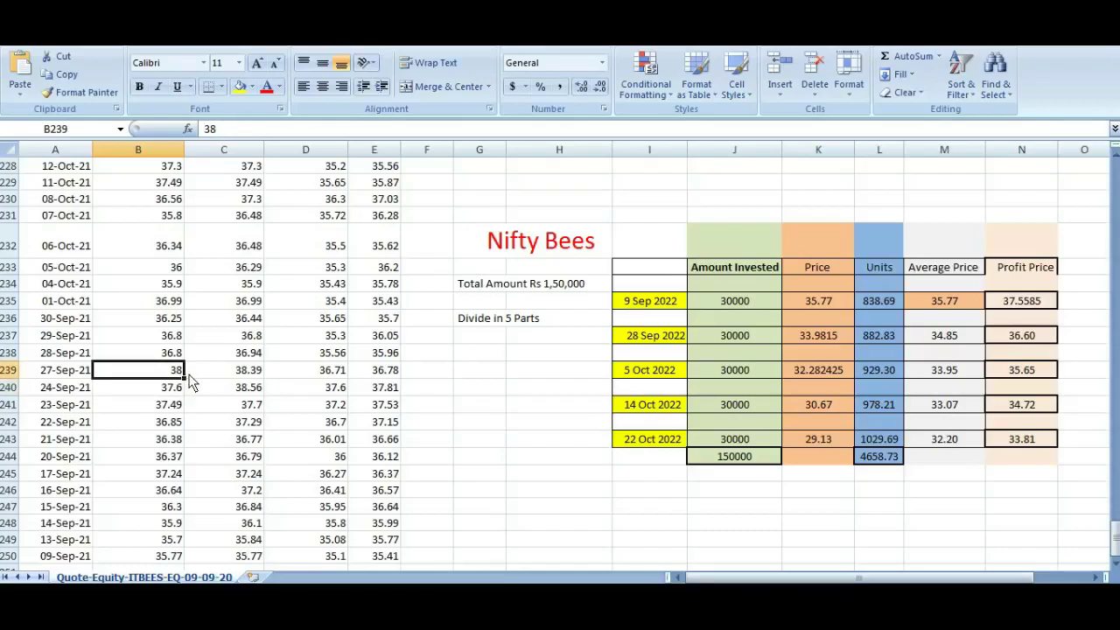
{"action": "left_click", "coordinate": [342, 378]}
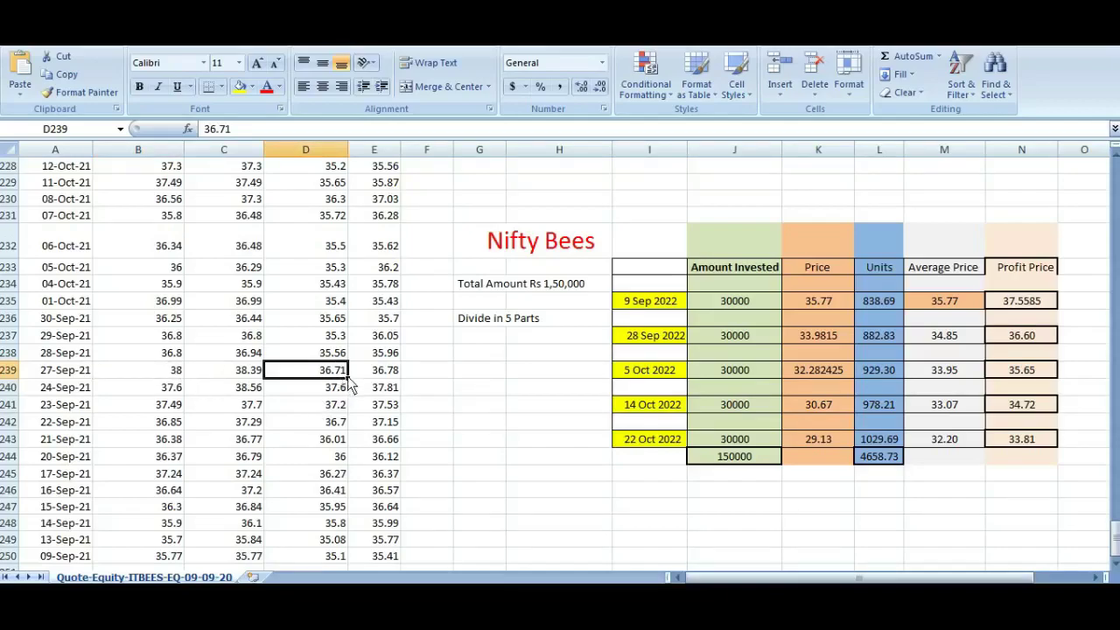
{"action": "left_click", "coordinate": [181, 377]}
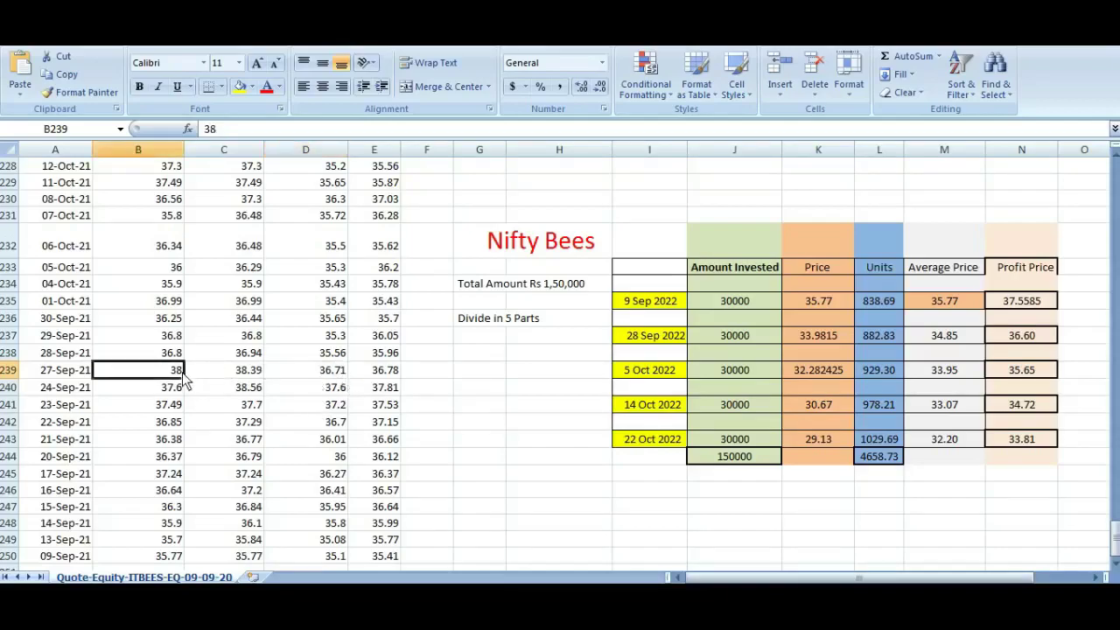
{"action": "double_click", "coordinate": [818, 304]}
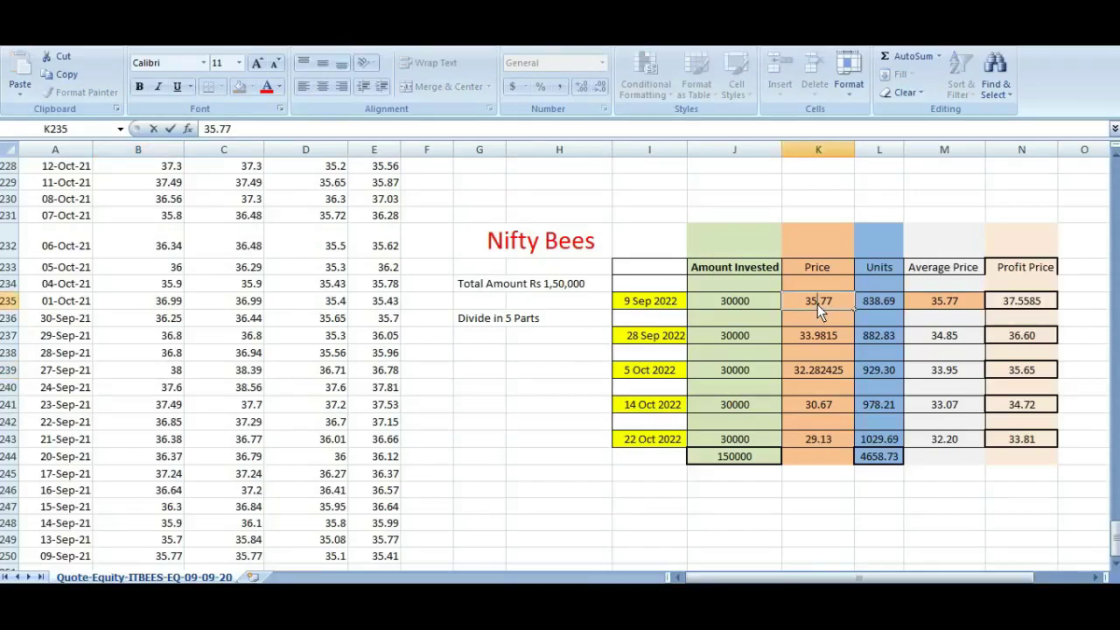
{"action": "key", "text": "BackSpace"}
{"action": "key", "text": "BackSpace"}
{"action": "key", "text": "BackSpace"}
{"action": "key", "text": "BackSpace"}
{"action": "type", "text": "8"}
{"action": "left_click", "coordinate": [520, 372]}
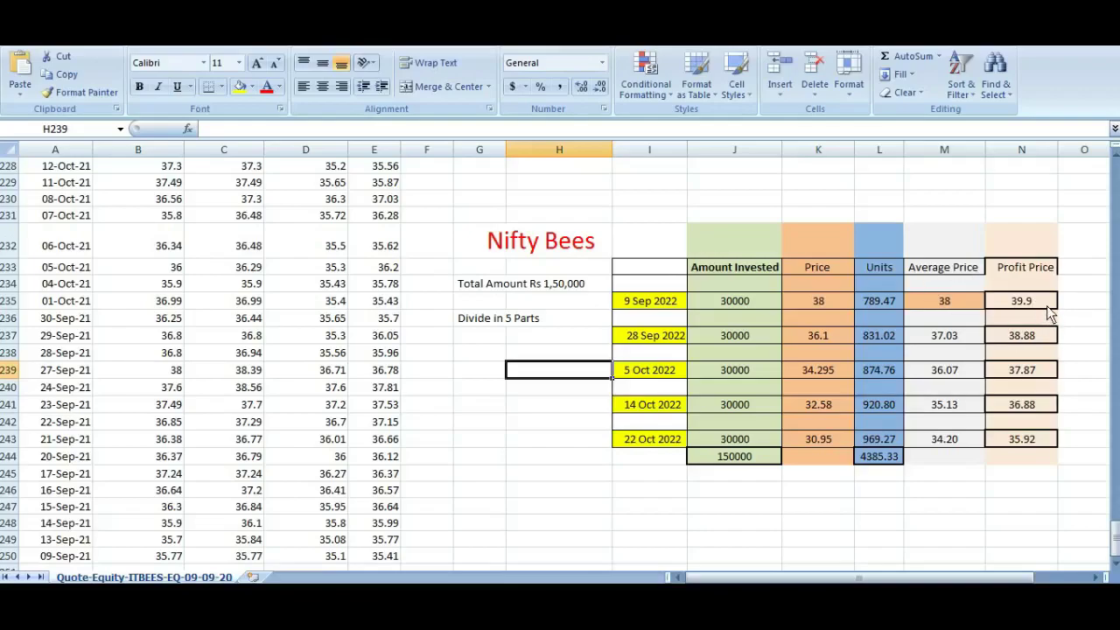
Fill the 24-Sep-21 opening price cell with yellow and color the 27-Sep-21 opening price text red.
{"action": "left_click", "coordinate": [825, 335]}
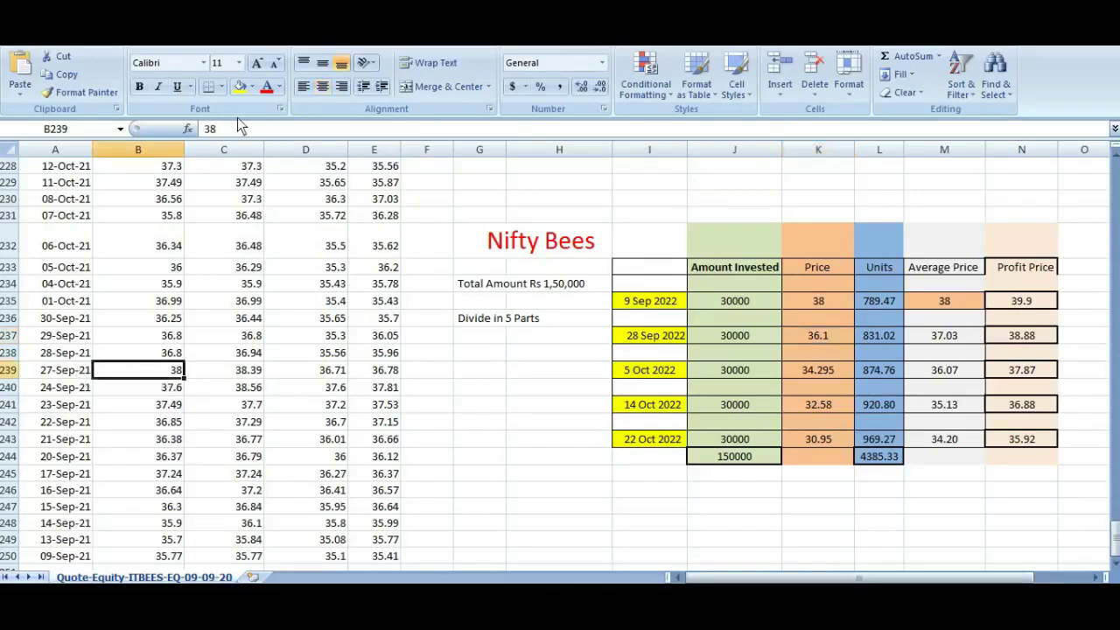
{"action": "left_click", "coordinate": [171, 394]}
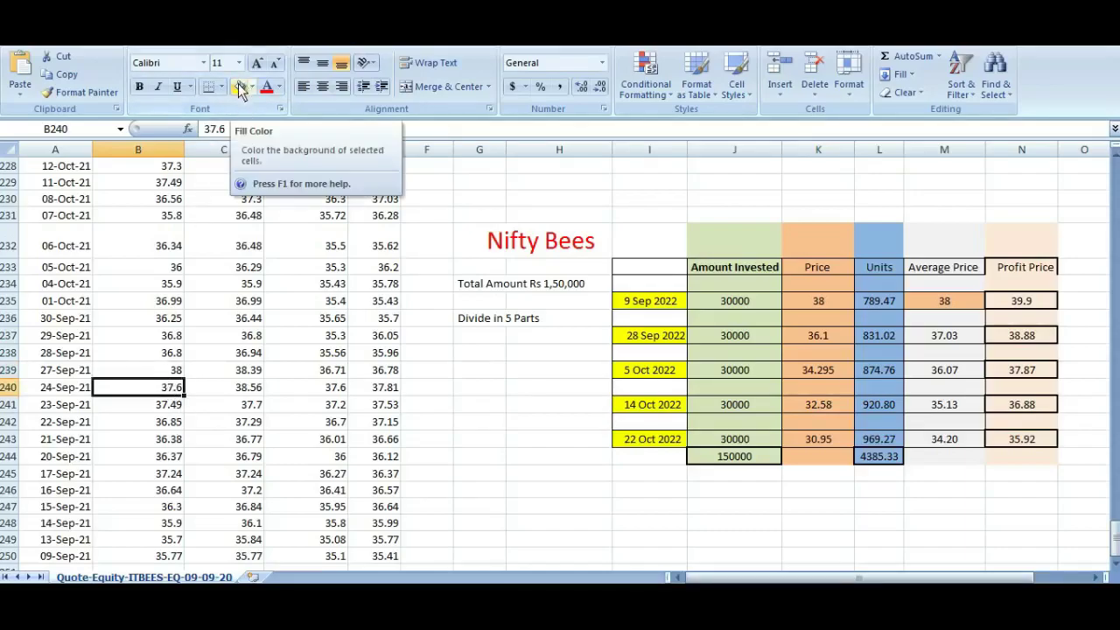
{"action": "left_click", "coordinate": [239, 88]}
{"action": "left_click", "coordinate": [166, 372]}
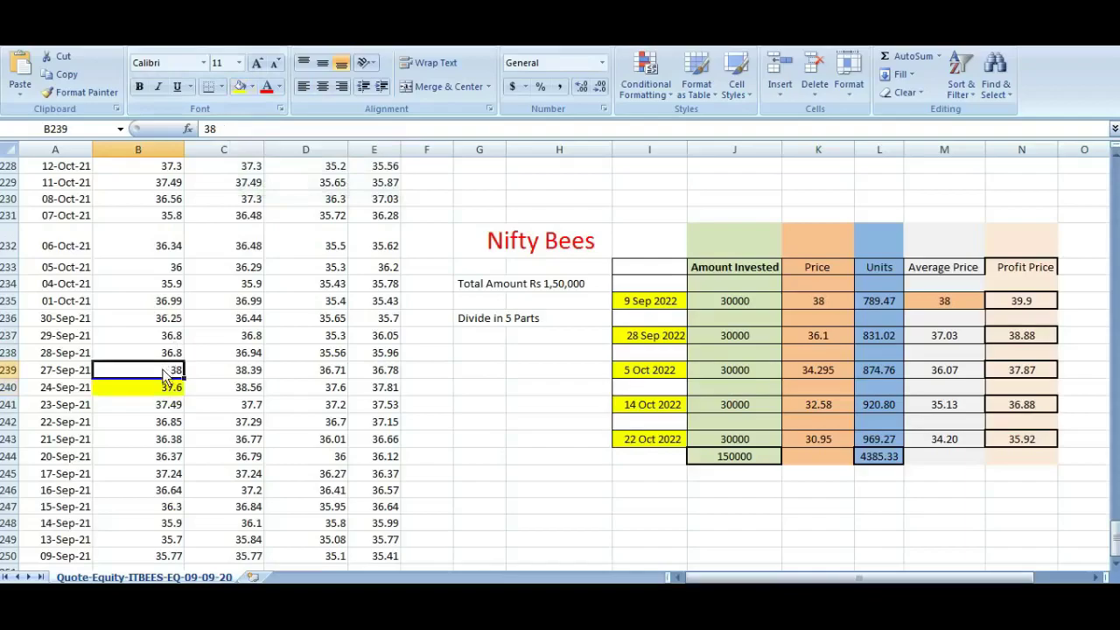
{"action": "left_click", "coordinate": [268, 91]}
Find the 04-Oct-21 row in the price history and change the second purchase date in the averaging table to 04 oct 2021.
{"action": "left_click_drag", "start_coordinate": [1114, 529], "coordinate": [1115, 522]}
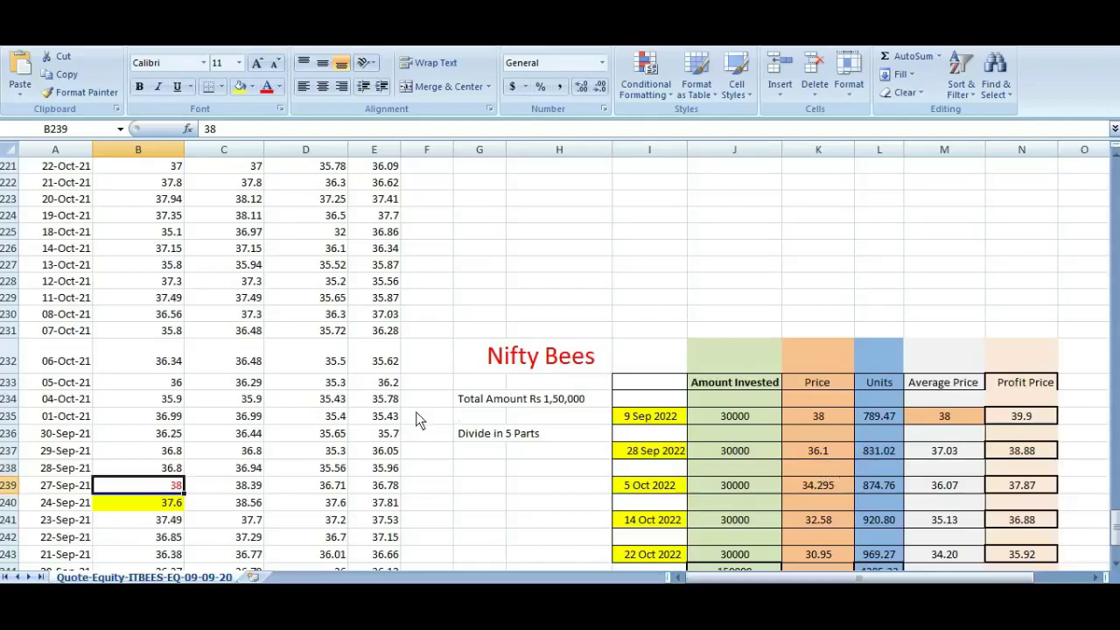
{"action": "left_click", "coordinate": [171, 404]}
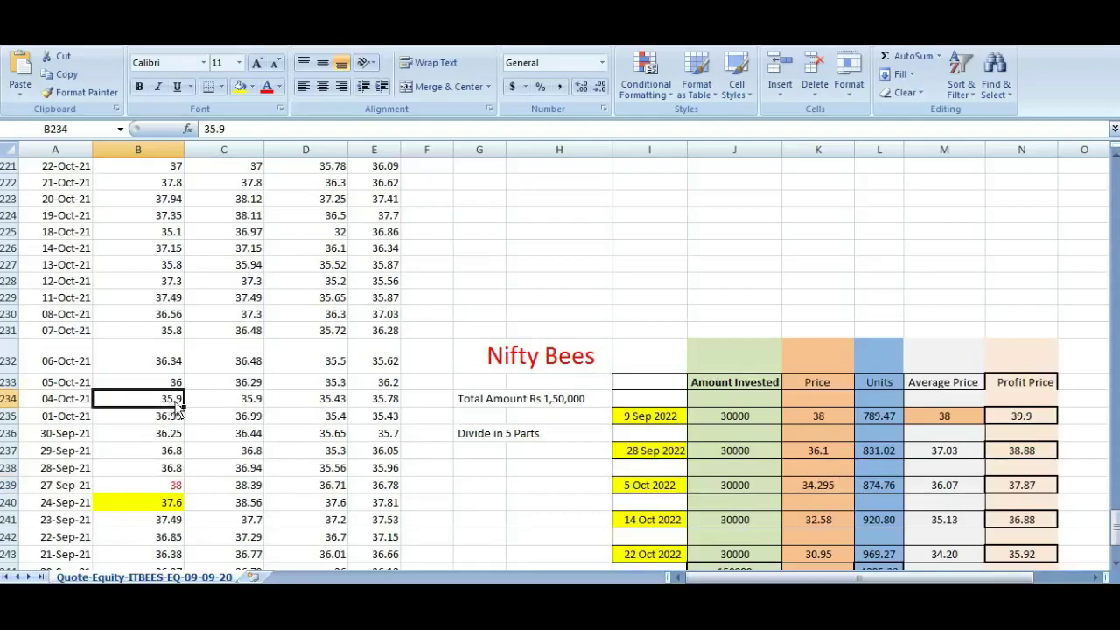
{"action": "double_click", "coordinate": [642, 452]}
{"action": "key", "text": "BackSpace"}
{"action": "key", "text": "BackSpace"}
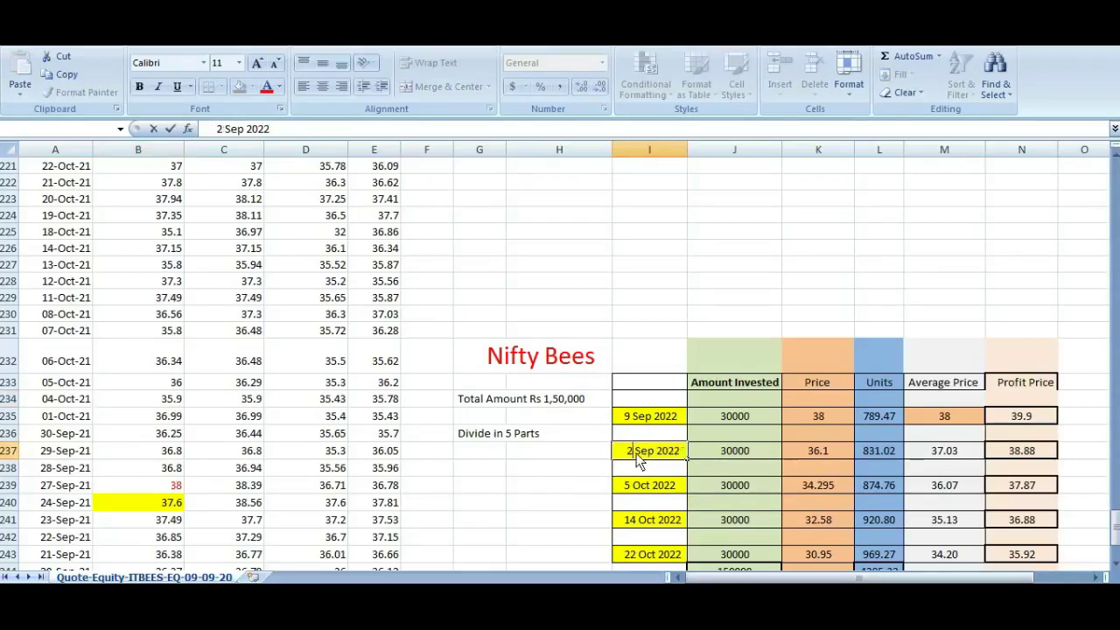
{"action": "type", "text": "04"}
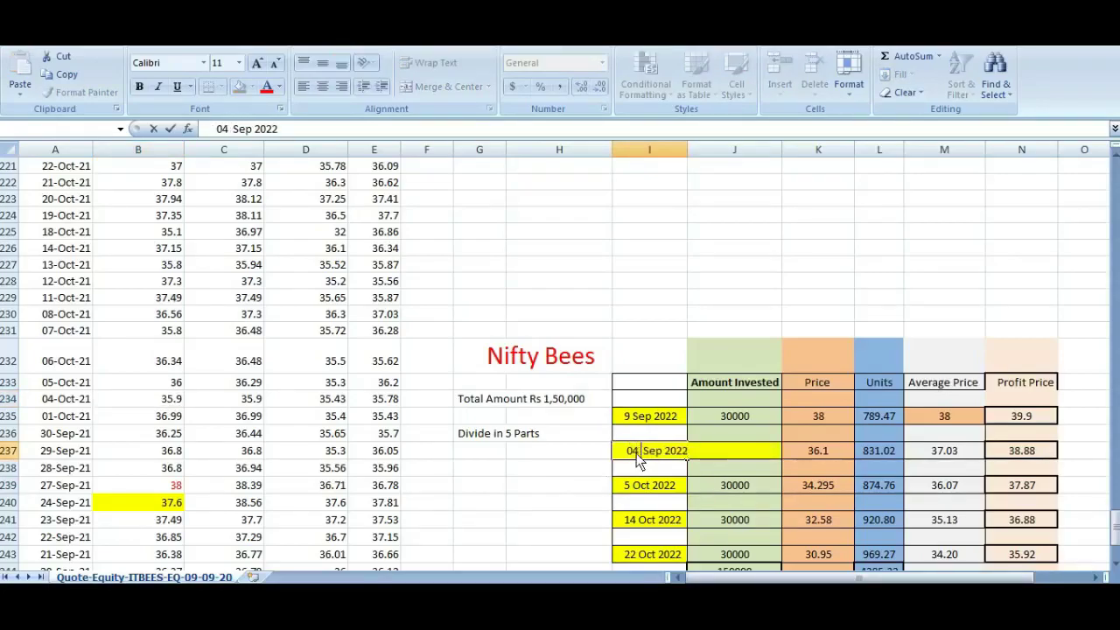
{"action": "key", "text": "Delete"}
{"action": "key", "text": "Delete"}
{"action": "key", "text": "Delete"}
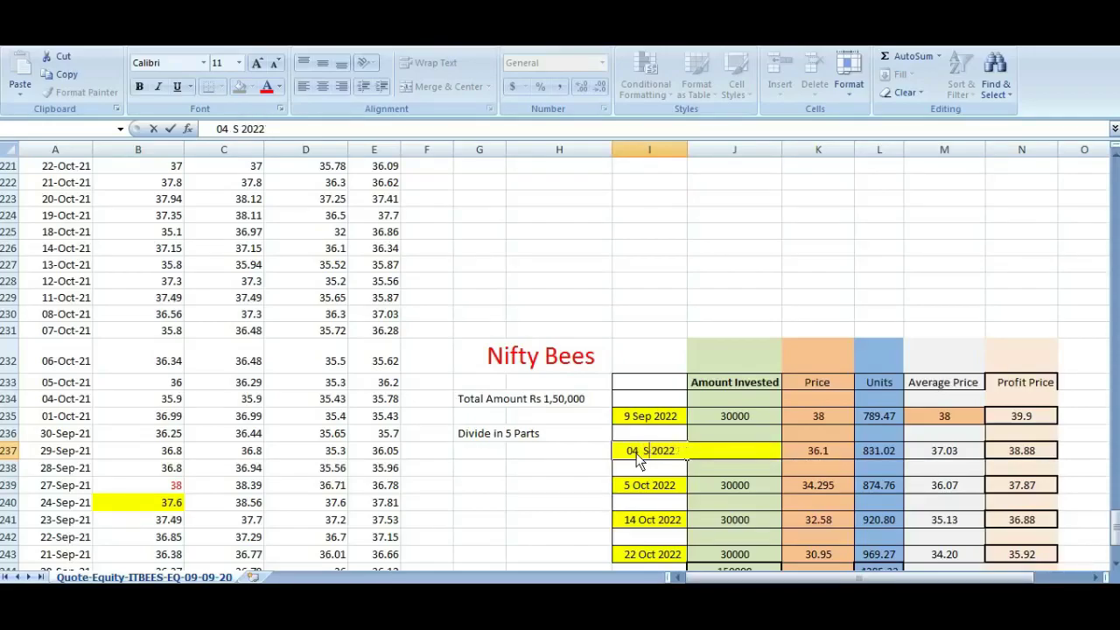
{"action": "type", "text": "oct"}
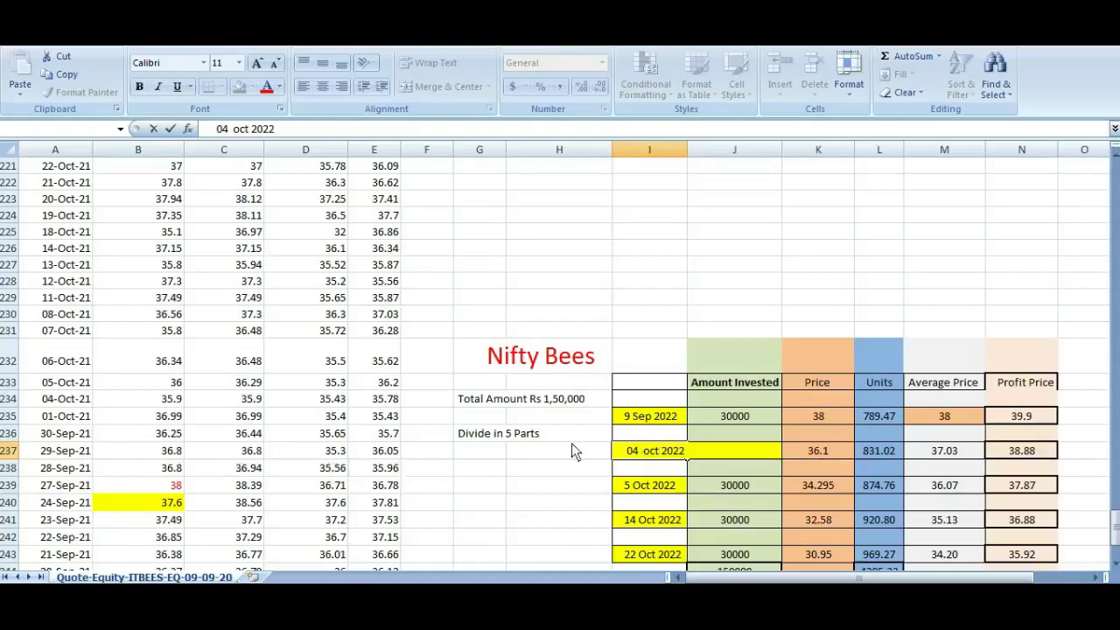
{"action": "key", "text": "BackSpace"}
{"action": "type", "text": "1"}
{"action": "key", "text": "BackSpace"}
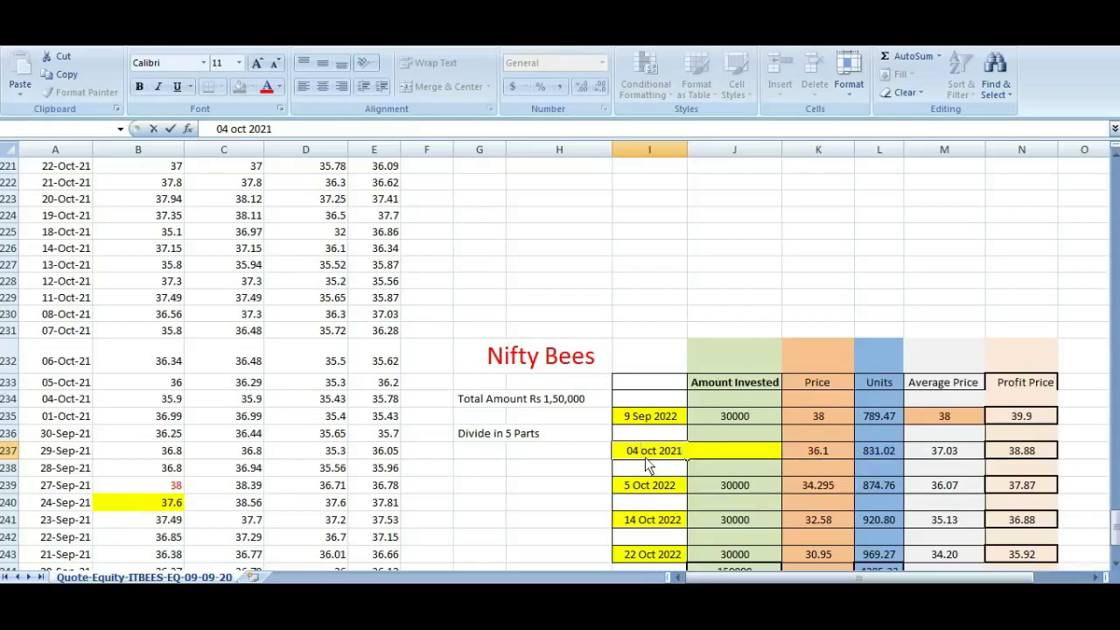
{"action": "key", "text": "BackSpace"}
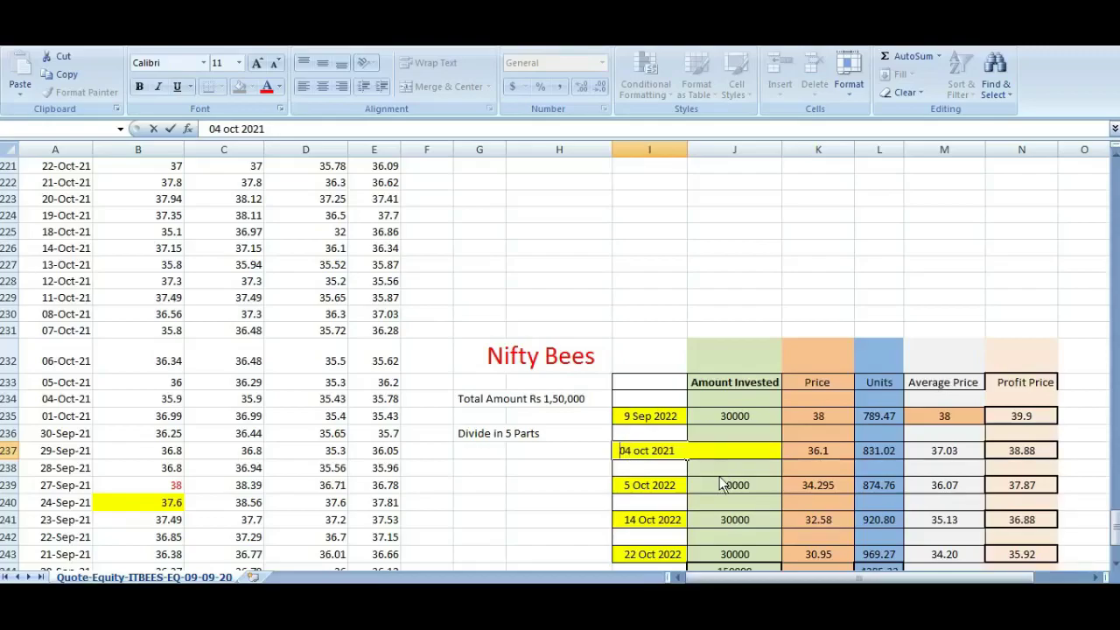
{"action": "left_click", "coordinate": [600, 471]}
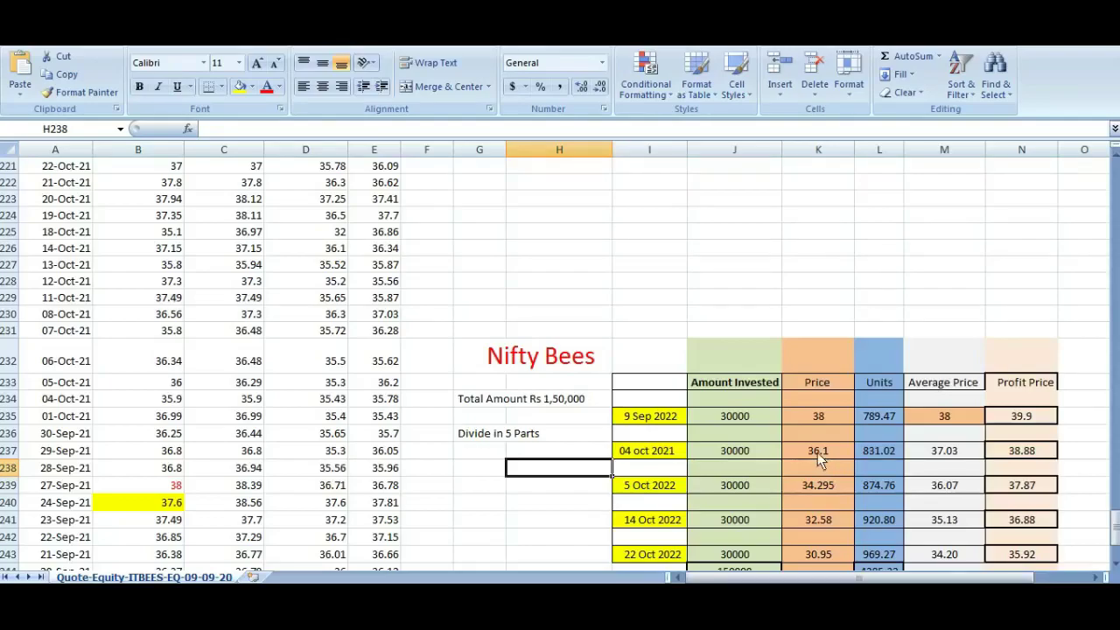
{"action": "left_click", "coordinate": [178, 402]}
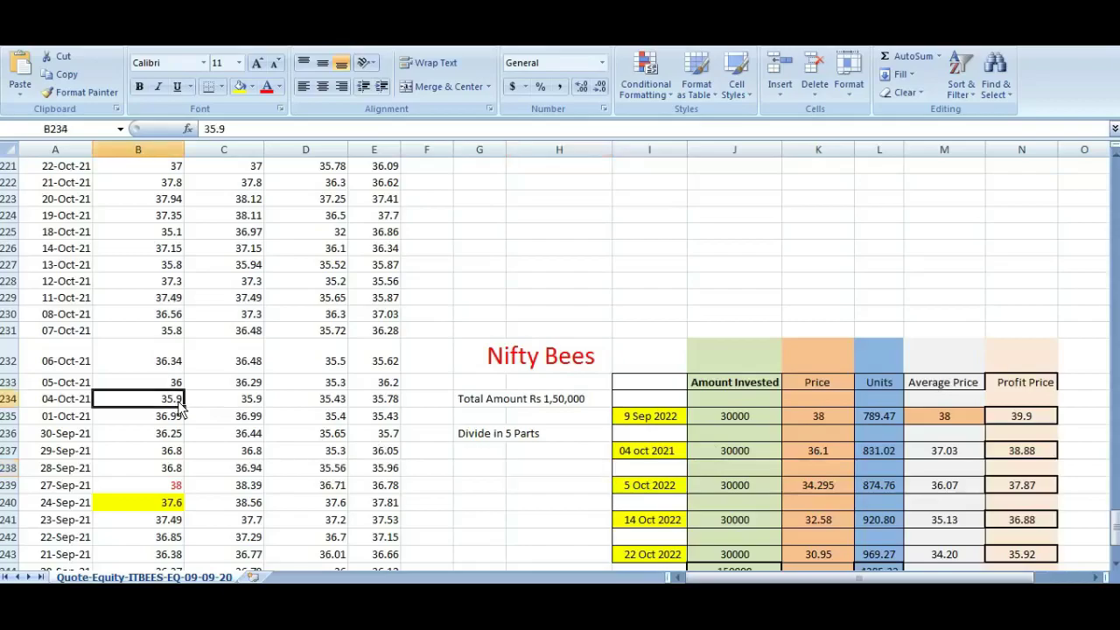
{"action": "double_click", "coordinate": [825, 452]}
{"action": "left_click", "coordinate": [808, 471]}
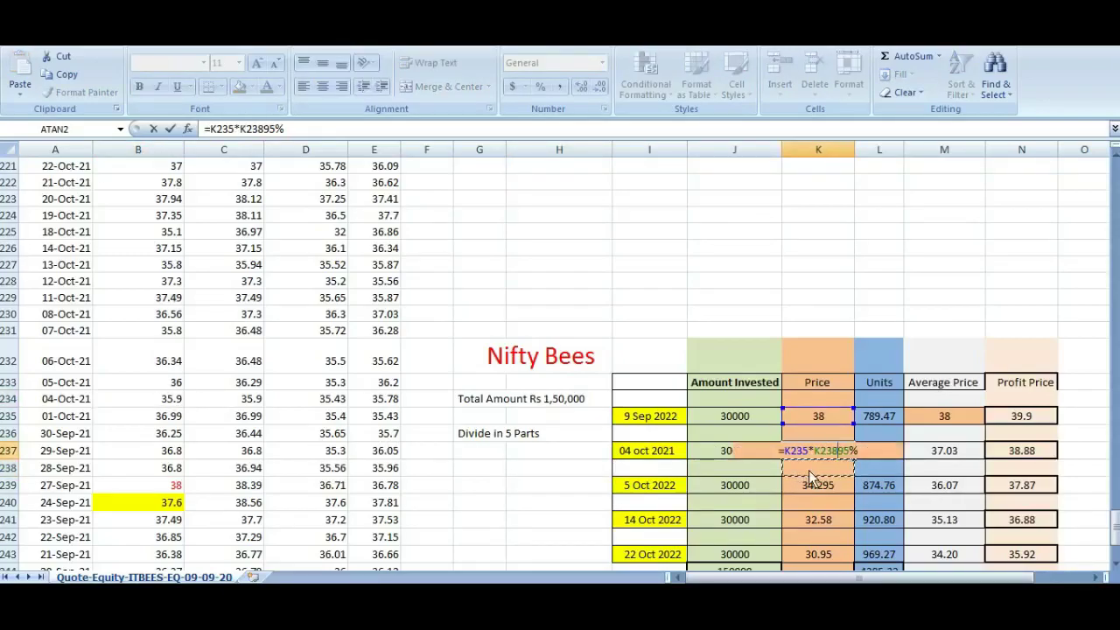
{"action": "left_click", "coordinate": [1021, 280]}
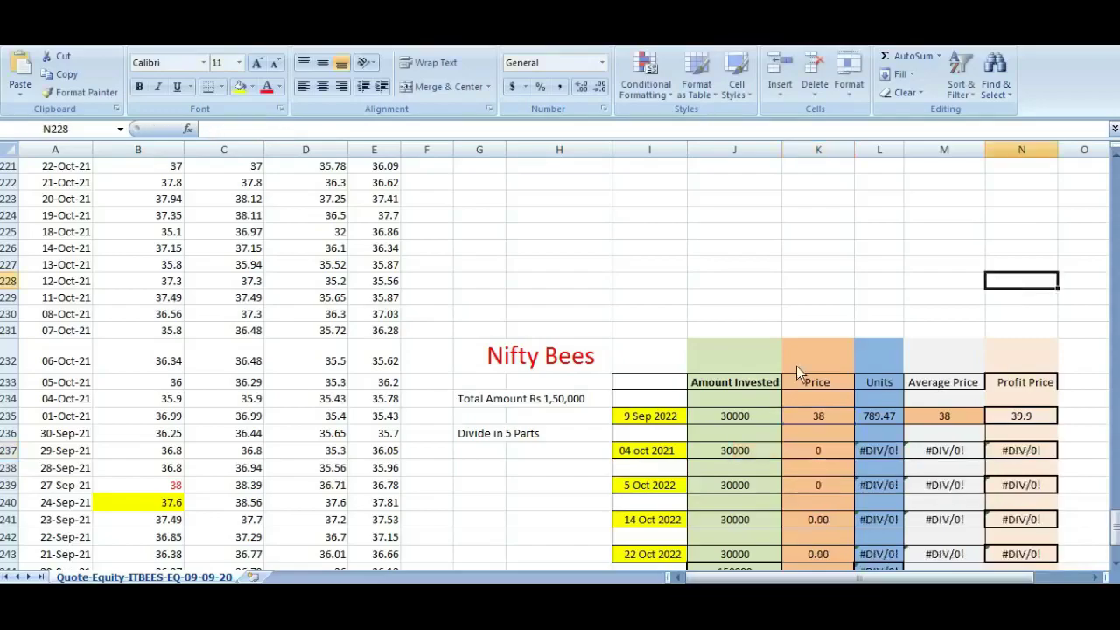
{"action": "left_click", "coordinate": [820, 457]}
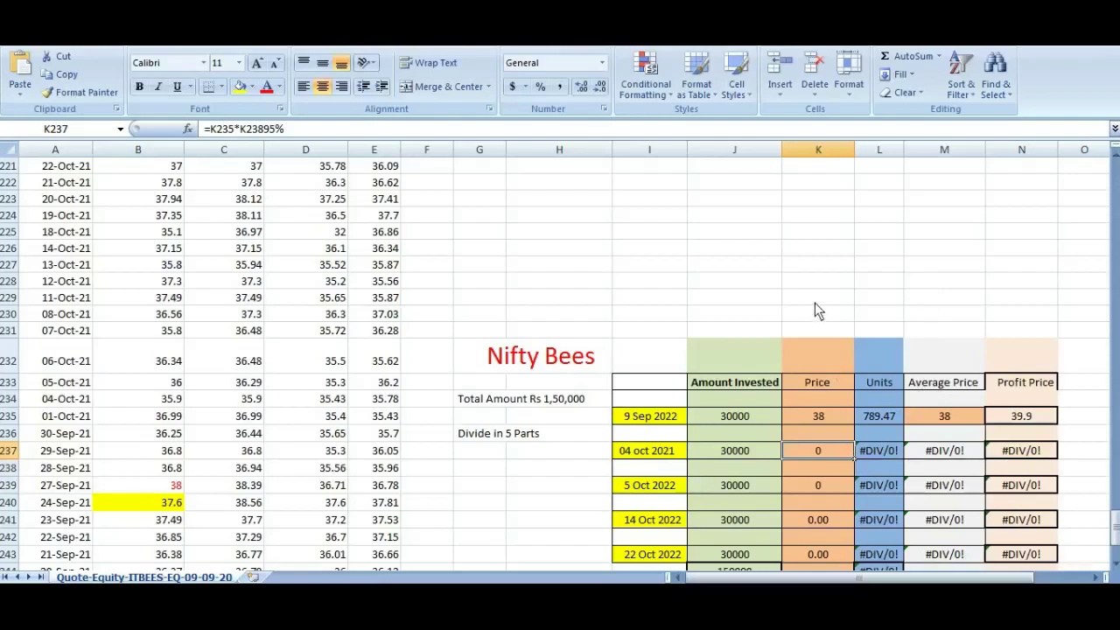
{"action": "left_click", "coordinate": [818, 470]}
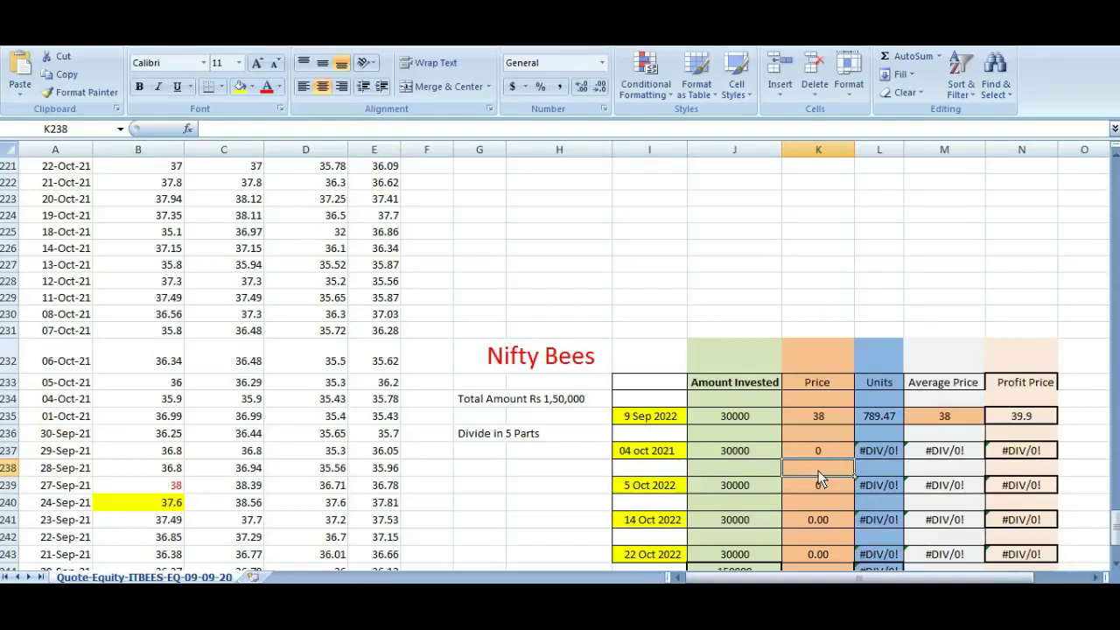
{"action": "left_click", "coordinate": [821, 457]}
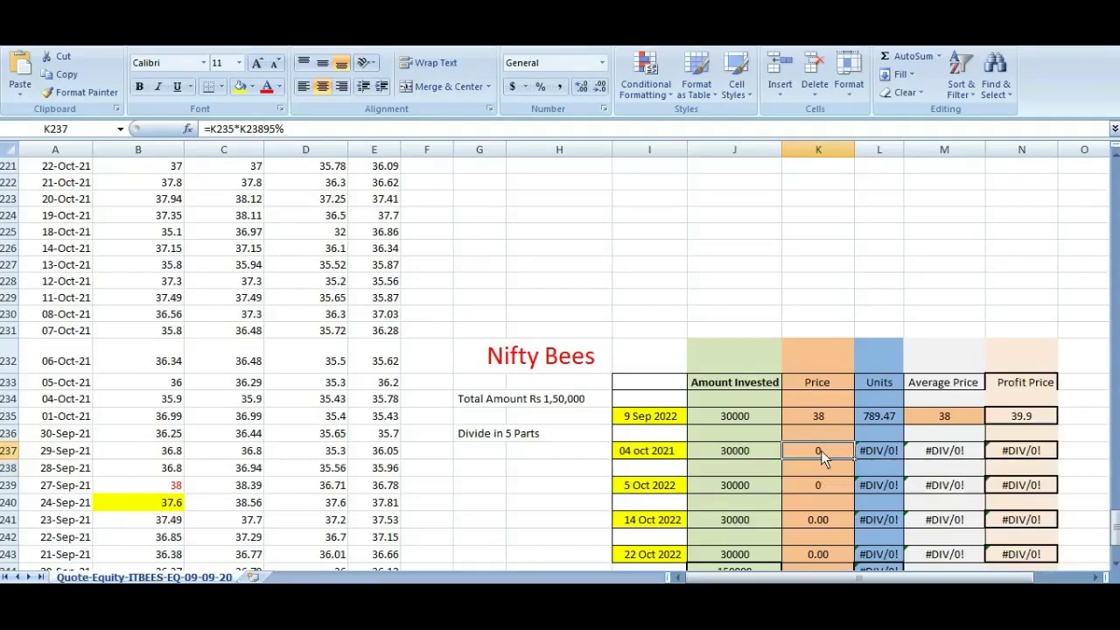
{"action": "key", "text": "ctrl+z"}
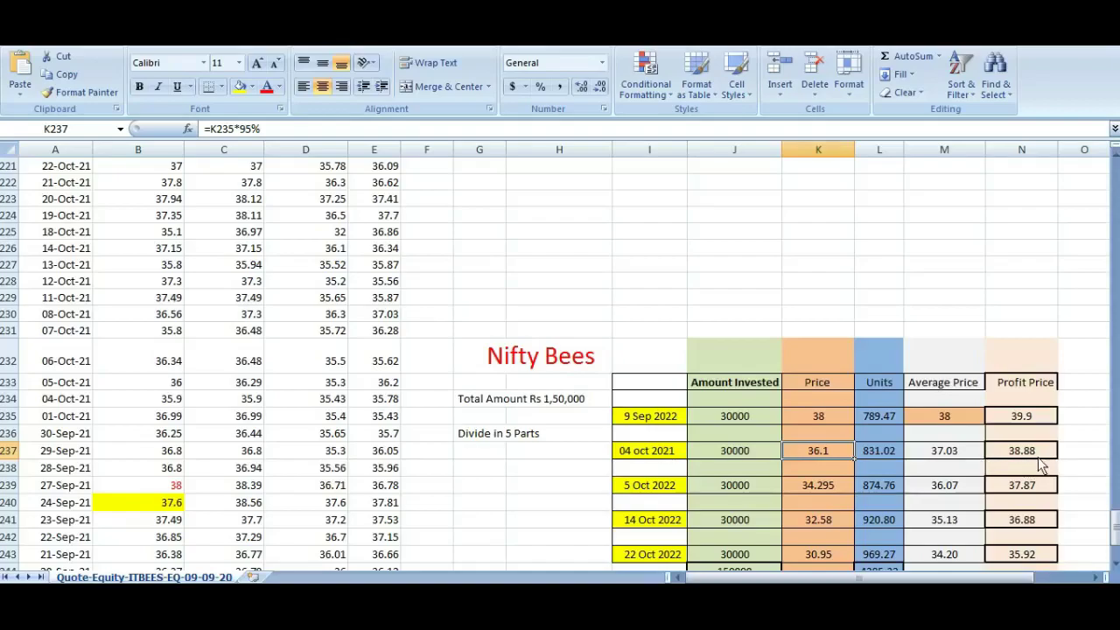
Compare the October and November 2021 prices with the table's profit prices and fill the 22-Nov-21 opening price cell with yellow.
{"action": "left_click", "coordinate": [1085, 452]}
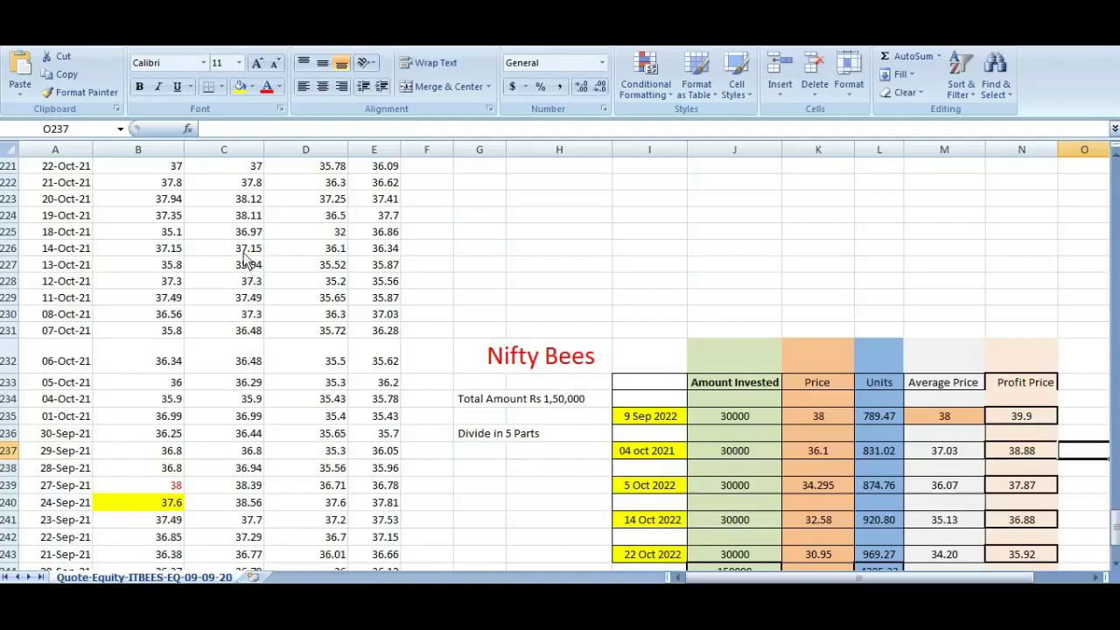
{"action": "left_click", "coordinate": [247, 223]}
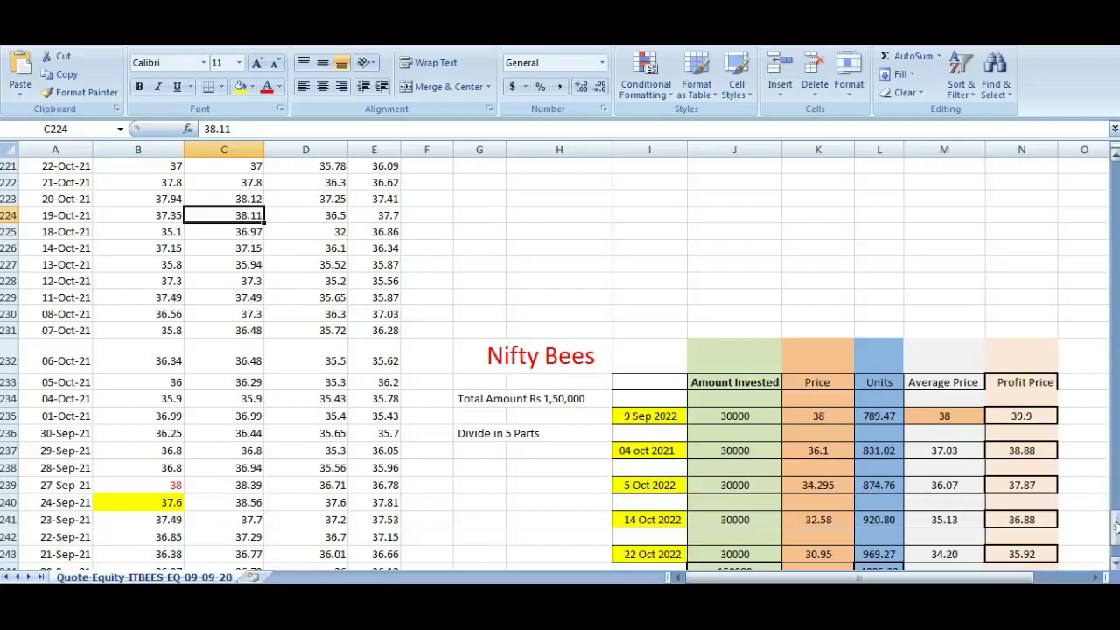
{"action": "left_click_drag", "start_coordinate": [1115, 526], "coordinate": [1116, 525]}
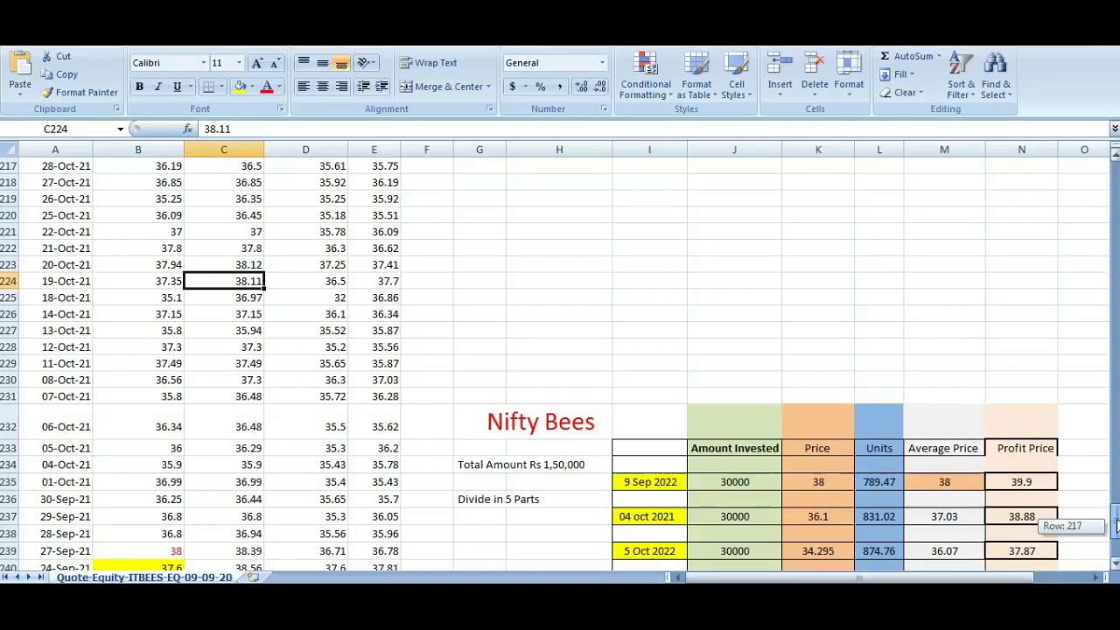
{"action": "left_click_drag", "start_coordinate": [1116, 525], "coordinate": [1116, 497]}
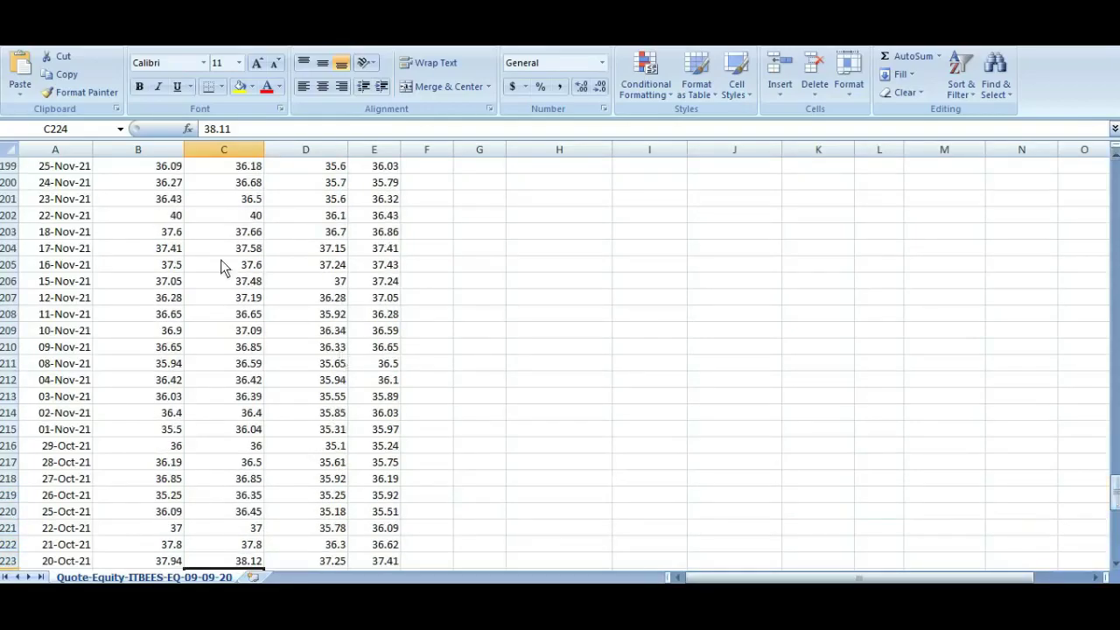
{"action": "left_click", "coordinate": [182, 219]}
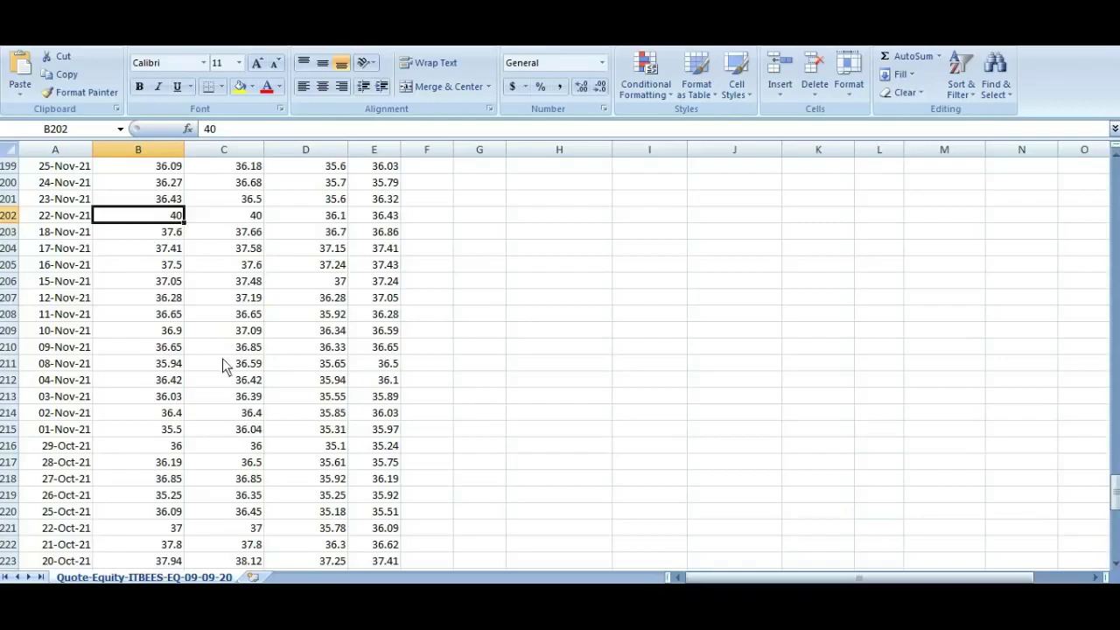
{"action": "left_click_drag", "start_coordinate": [1116, 497], "coordinate": [1117, 502]}
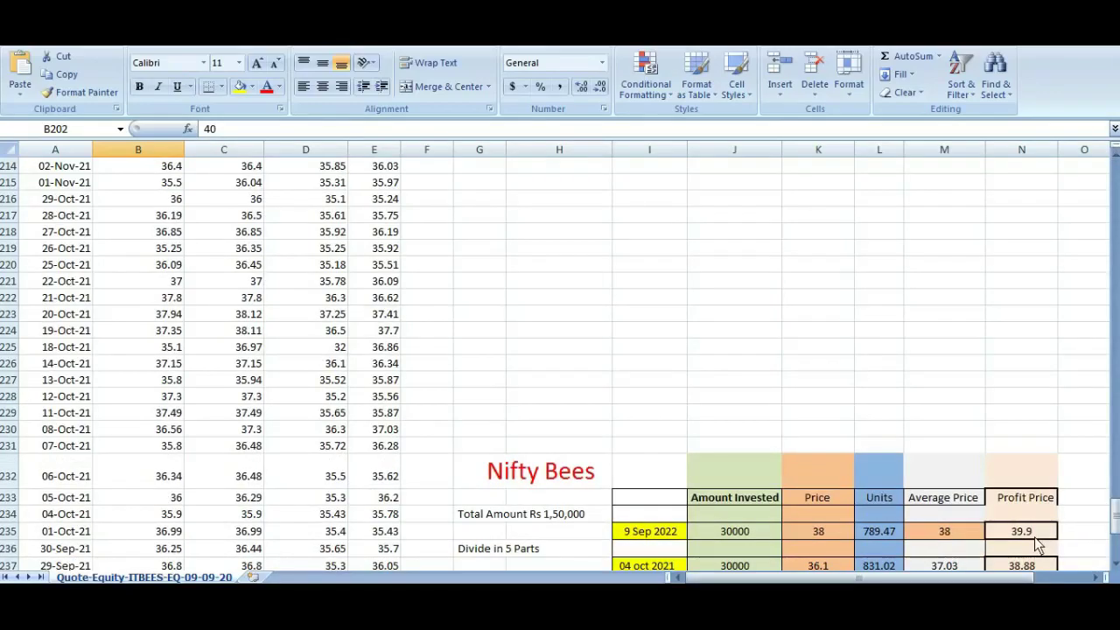
{"action": "left_click_drag", "start_coordinate": [1117, 529], "coordinate": [1116, 535]}
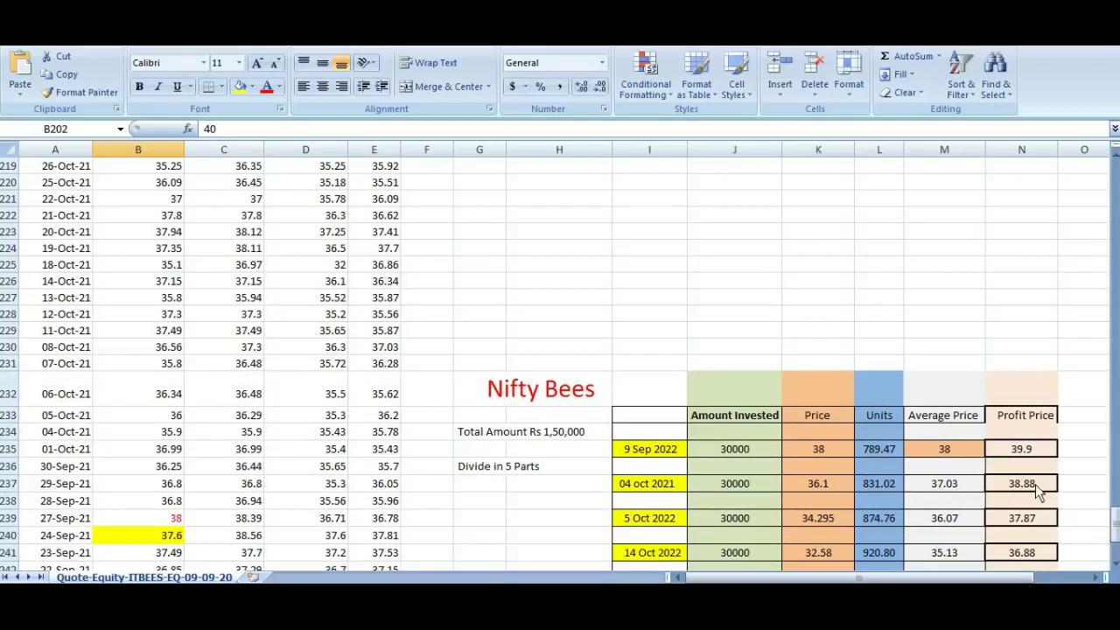
{"action": "left_click_drag", "start_coordinate": [1116, 528], "coordinate": [1117, 490]}
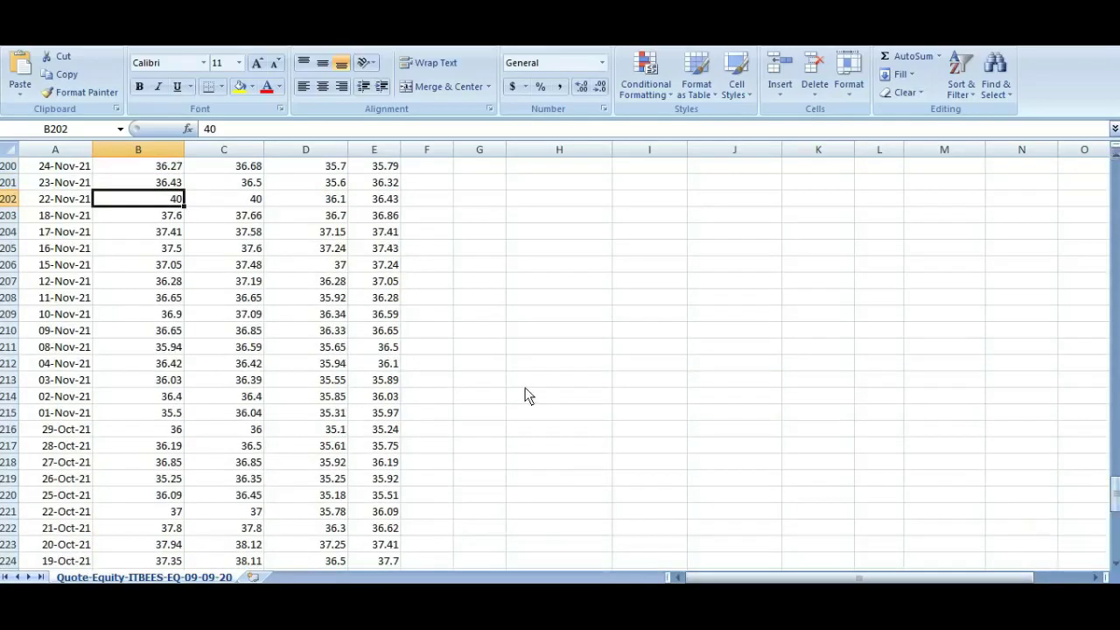
{"action": "left_click", "coordinate": [239, 85]}
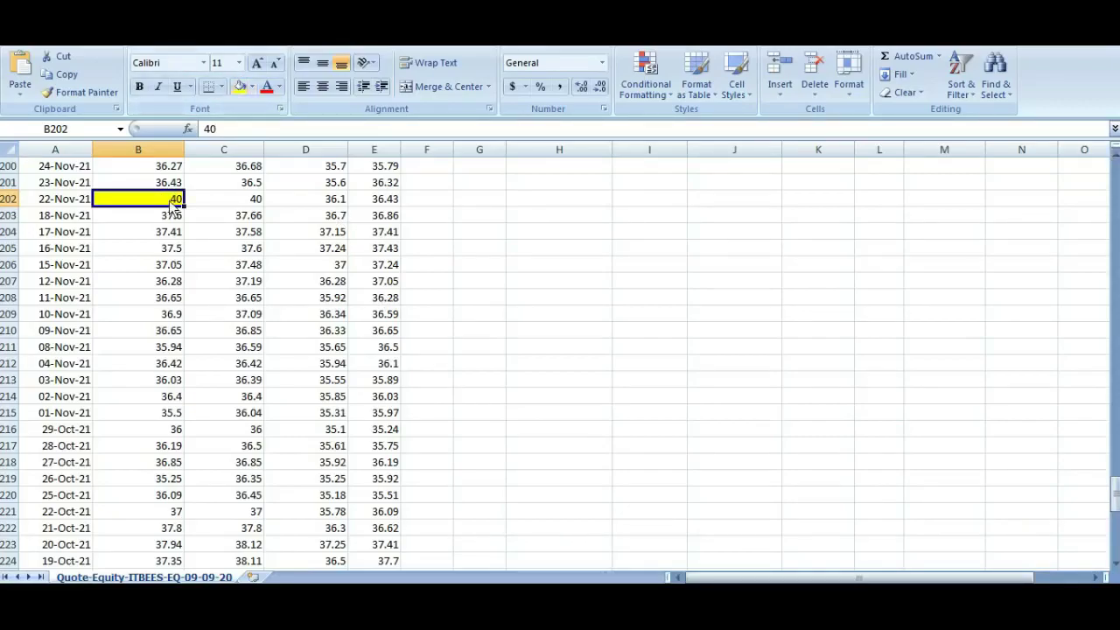
Copy the whole Nifty Bees averaging table (F232:N245) and paste it at H182, beside the December 2021 prices.
{"action": "left_click_drag", "start_coordinate": [1116, 500], "coordinate": [1118, 508]}
{"action": "left_click_drag", "start_coordinate": [1084, 357], "coordinate": [530, 477]}
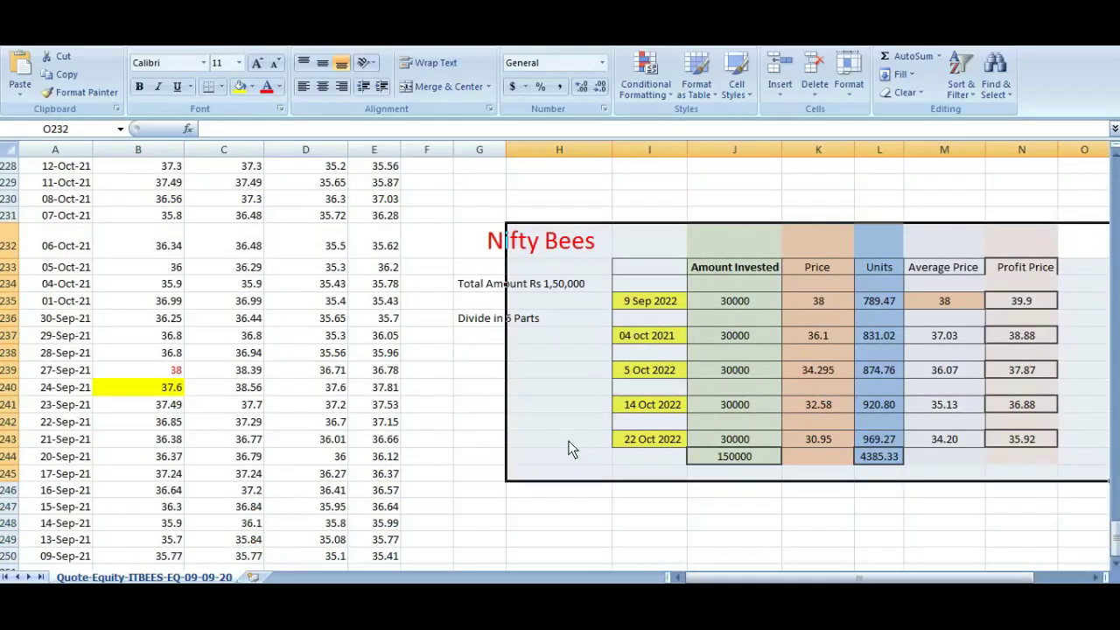
{"action": "left_click_drag", "start_coordinate": [439, 228], "coordinate": [1017, 475]}
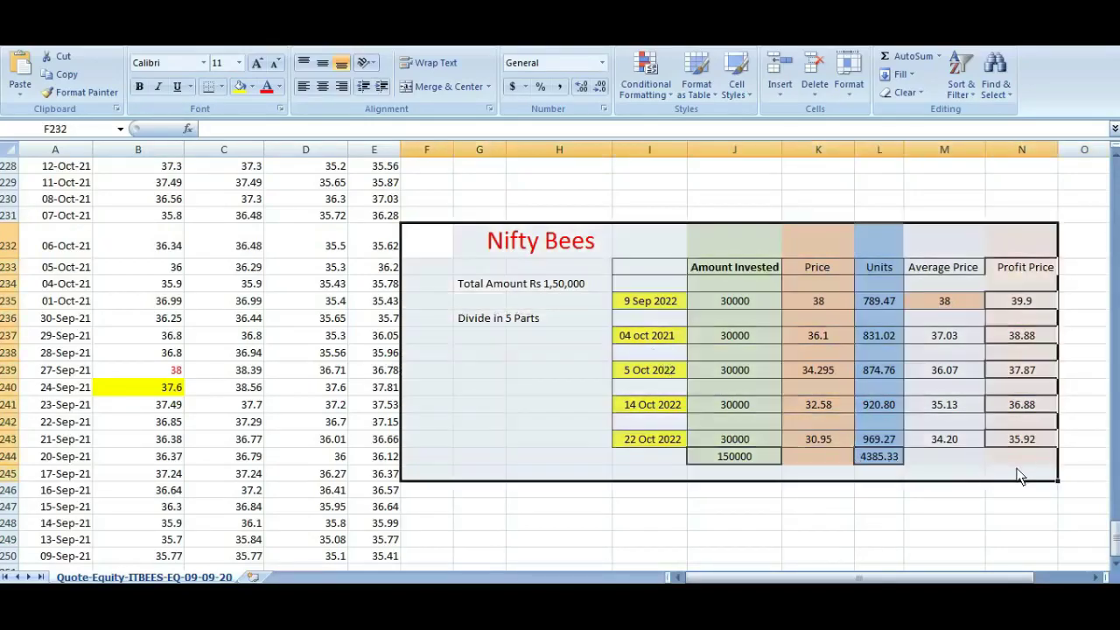
{"action": "right_click", "coordinate": [807, 356]}
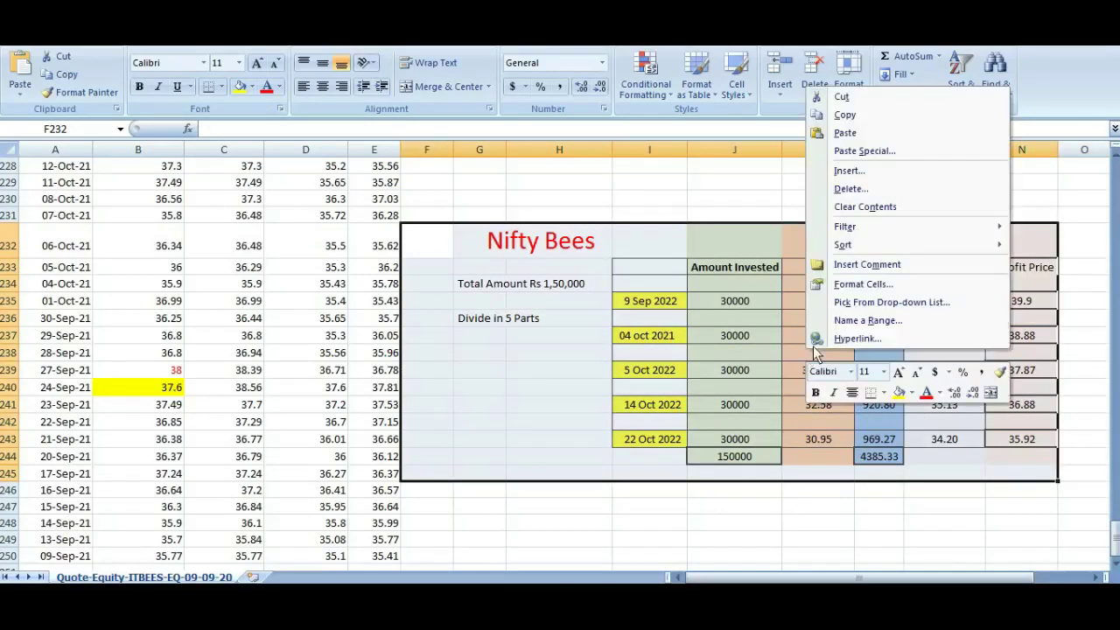
{"action": "left_click", "coordinate": [835, 109]}
{"action": "scroll", "coordinate": [1105, 536], "scroll_direction": "up", "scroll_amount": 8}
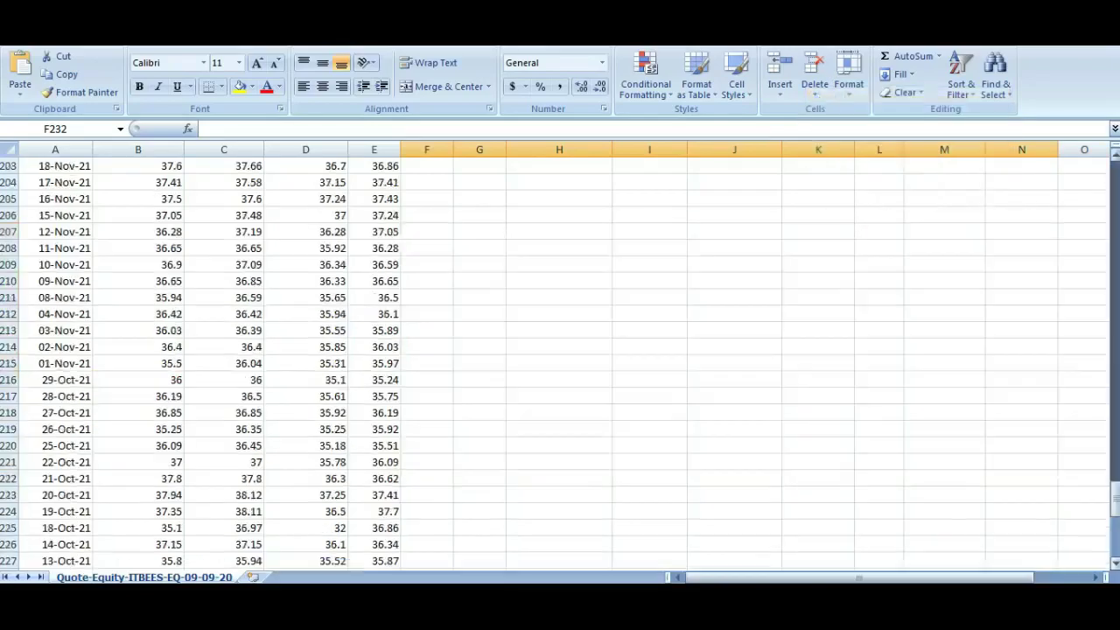
{"action": "left_click_drag", "start_coordinate": [1116, 504], "coordinate": [1117, 518]}
{"action": "left_click_drag", "start_coordinate": [1116, 522], "coordinate": [1111, 472]}
{"action": "left_click", "coordinate": [699, 219]}
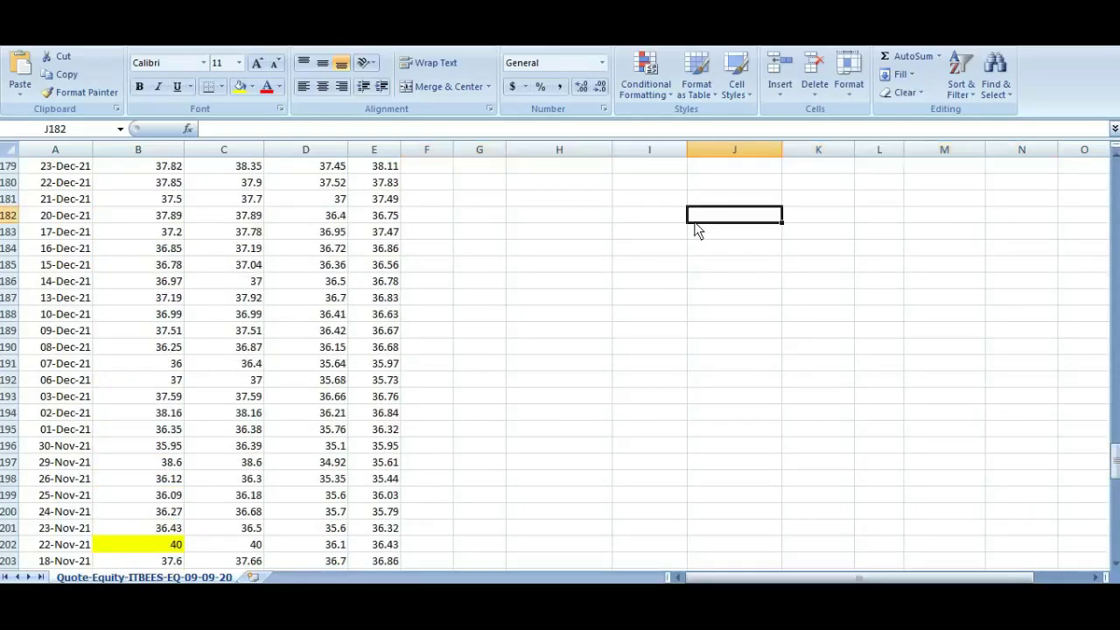
{"action": "left_click", "coordinate": [591, 220]}
{"action": "key", "text": "ctrl+v"}
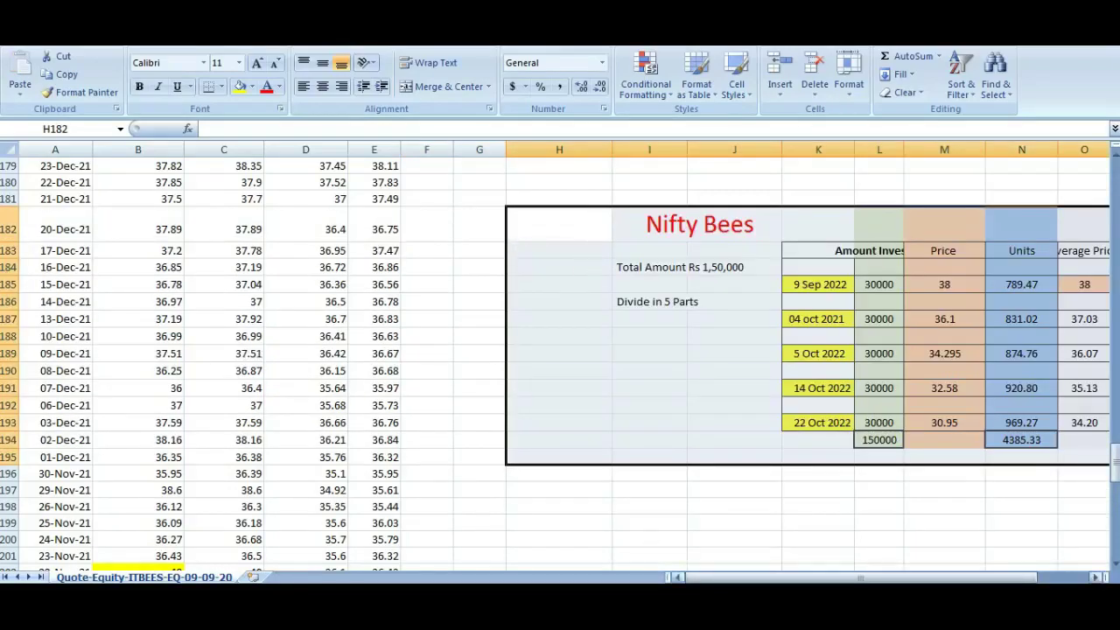
{"action": "left_click_drag", "start_coordinate": [770, 577], "coordinate": [809, 578]}
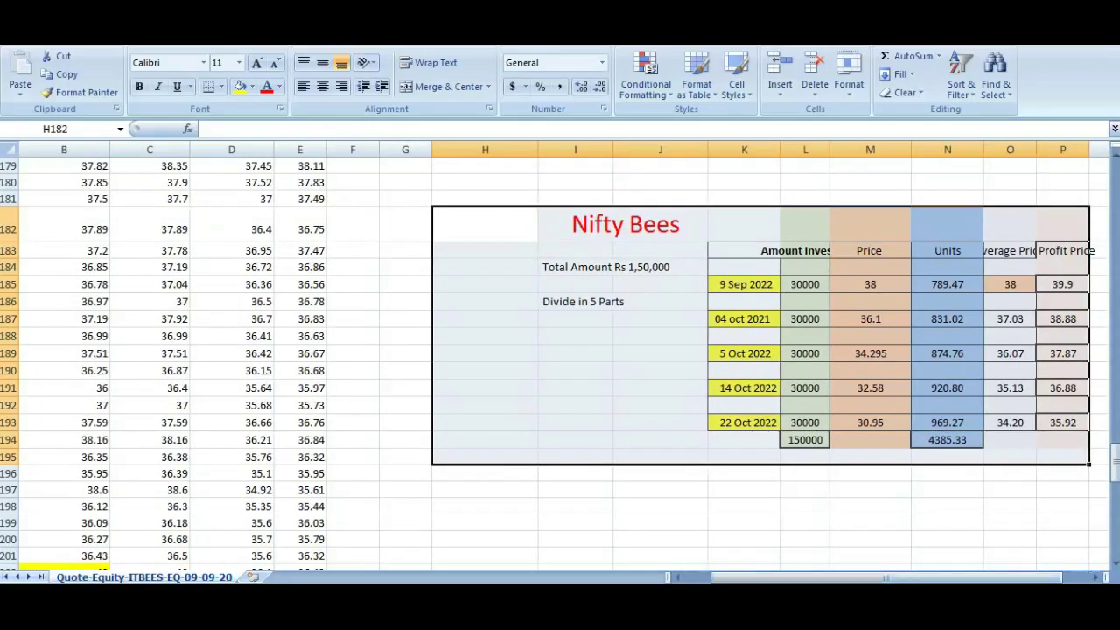
Set the copied table's first purchase price to the 23-Nov-21 opening price of 36.43 and fill the 29-Nov-21 high price cell with yellow.
{"action": "left_click", "coordinate": [103, 558]}
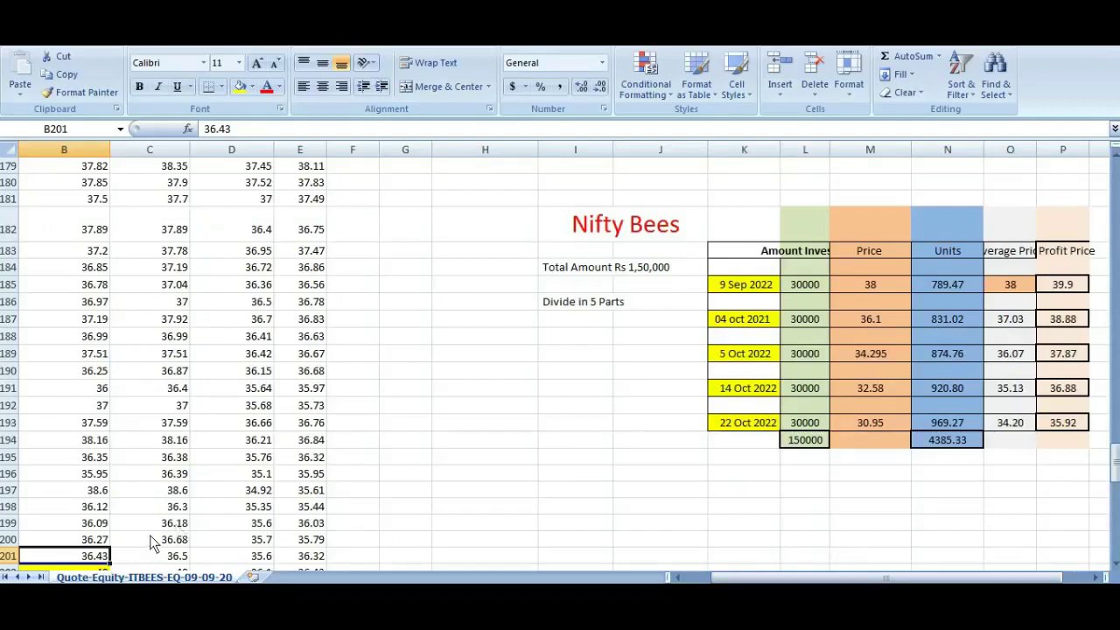
{"action": "double_click", "coordinate": [879, 283]}
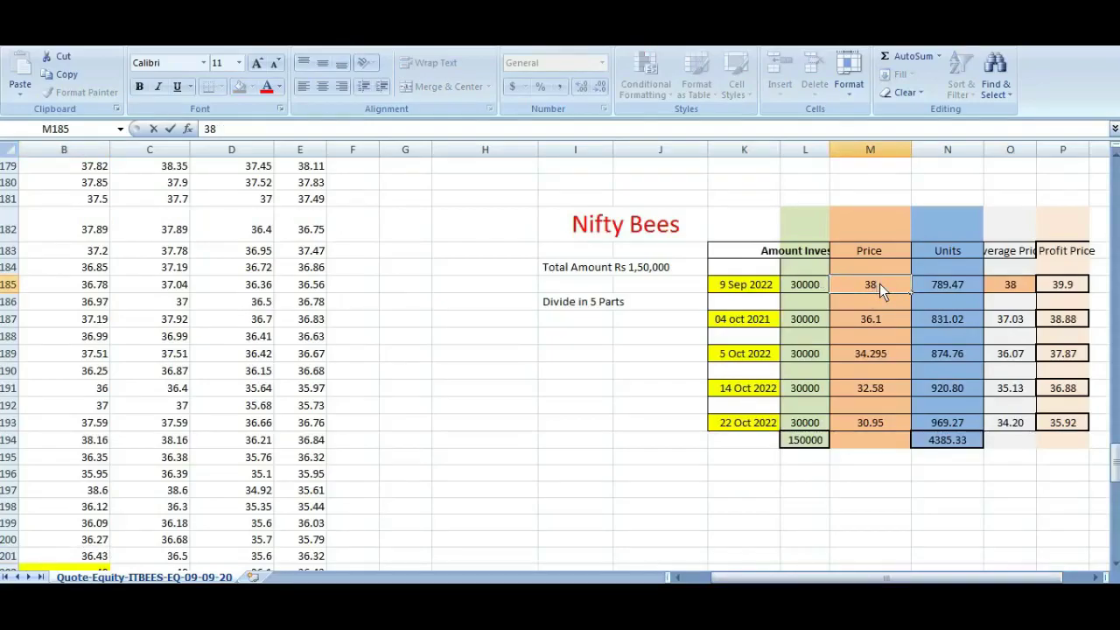
{"action": "key", "text": "BackSpace"}
{"action": "key", "text": "BackSpace"}
{"action": "type", "text": "36.43"}
{"action": "left_click", "coordinate": [536, 455]}
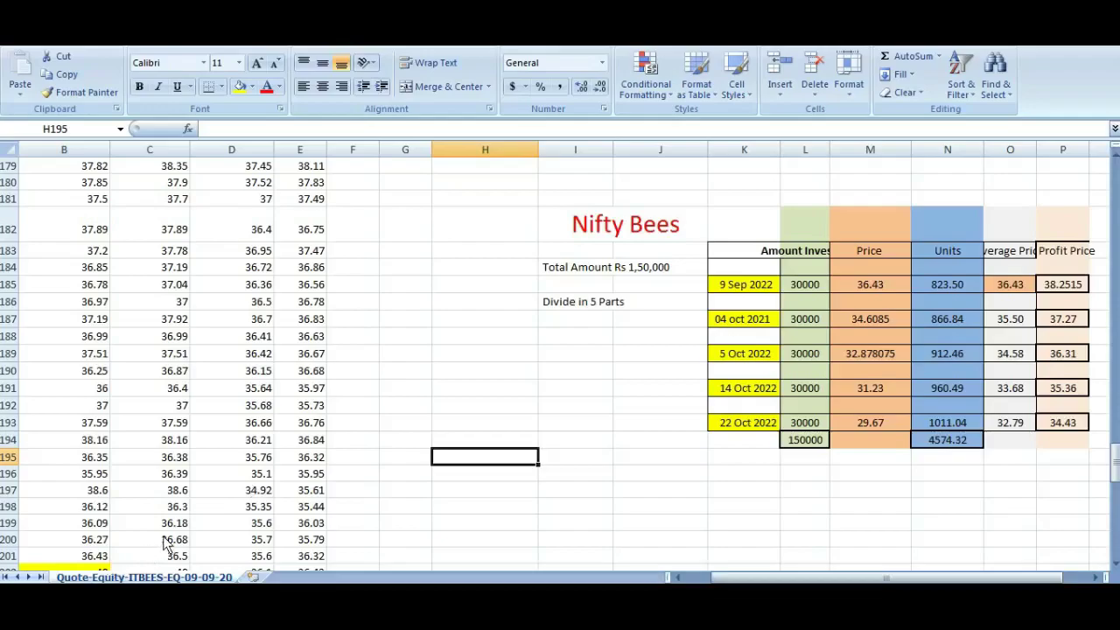
{"action": "left_click", "coordinate": [183, 495]}
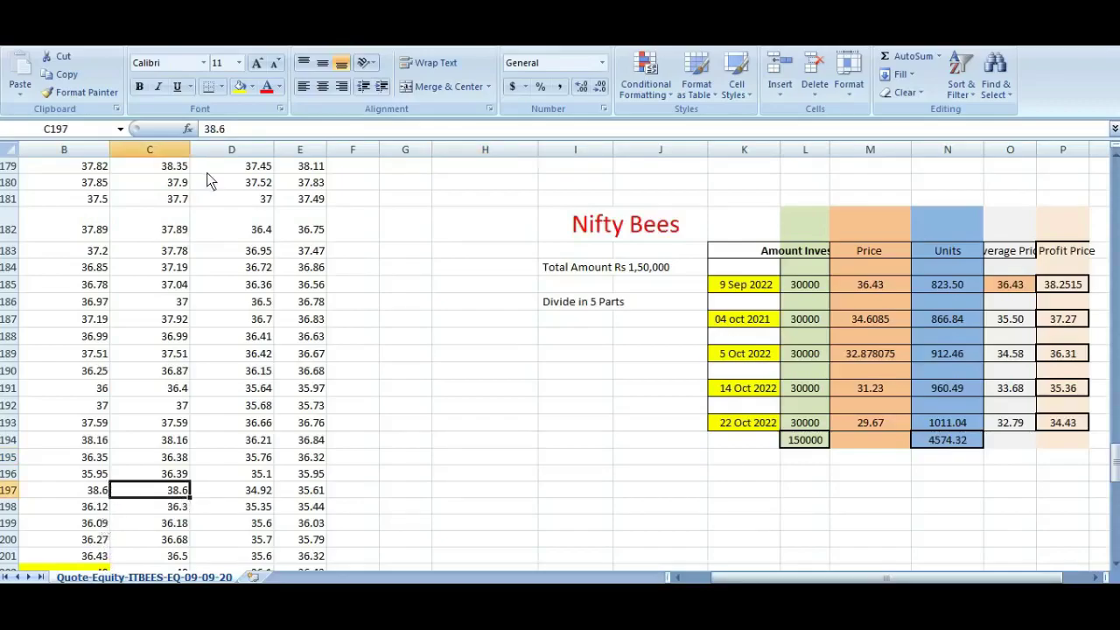
{"action": "left_click", "coordinate": [239, 87]}
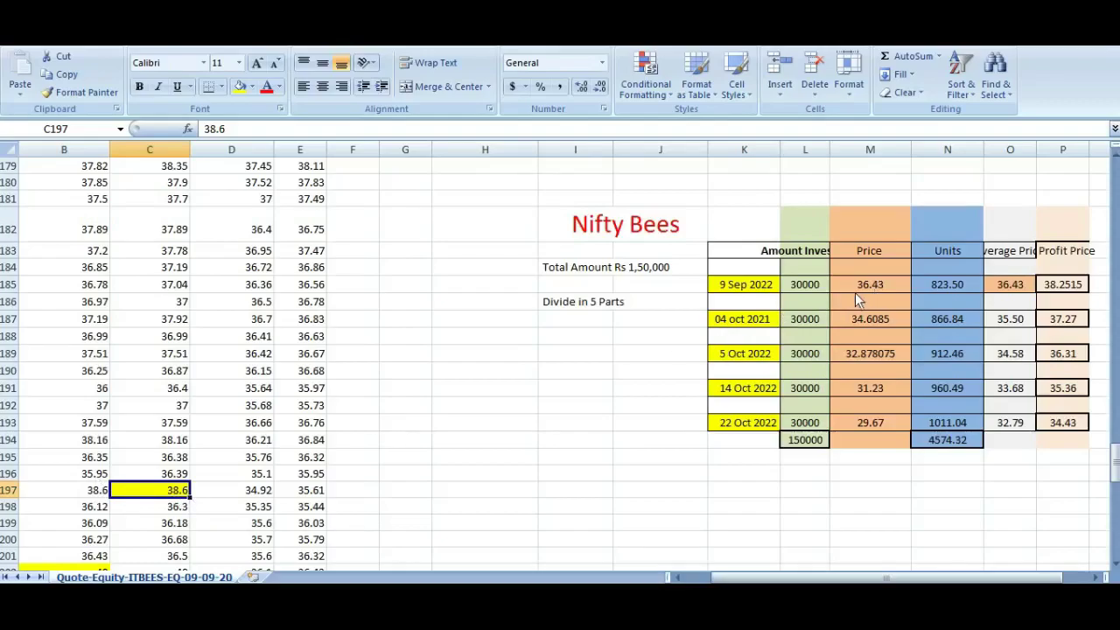
Set the copied table's first purchase price to the 30-Nov-21 opening price of 35.95 and fill the 02-Dec-21 high price cell with yellow.
{"action": "left_click", "coordinate": [96, 474]}
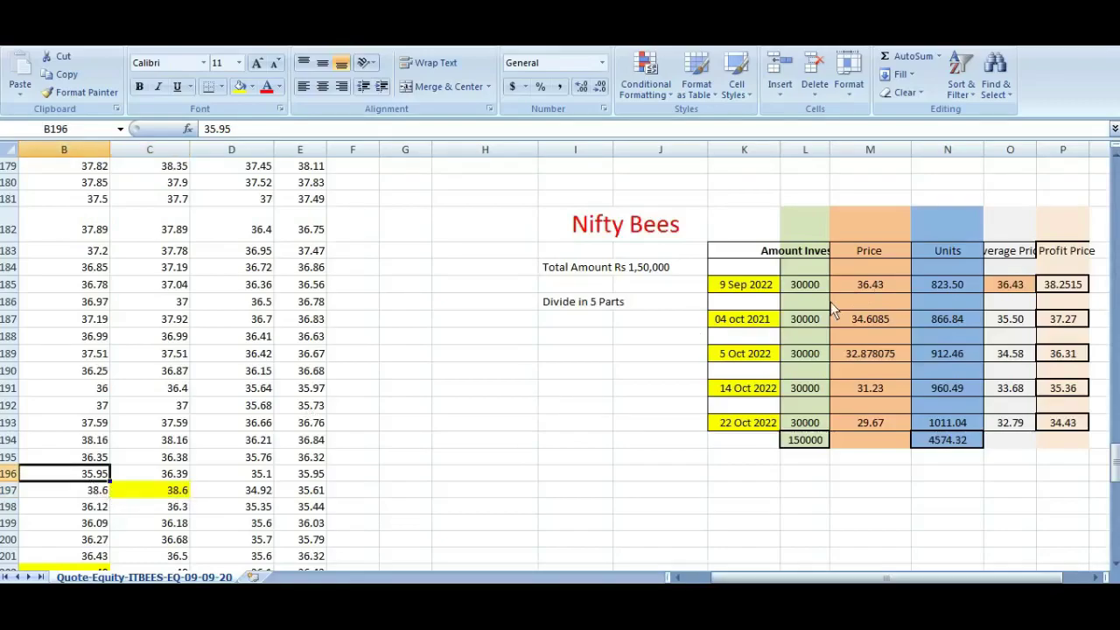
{"action": "double_click", "coordinate": [870, 291]}
{"action": "key", "text": "BackSpace"}
{"action": "type", "text": "5"}
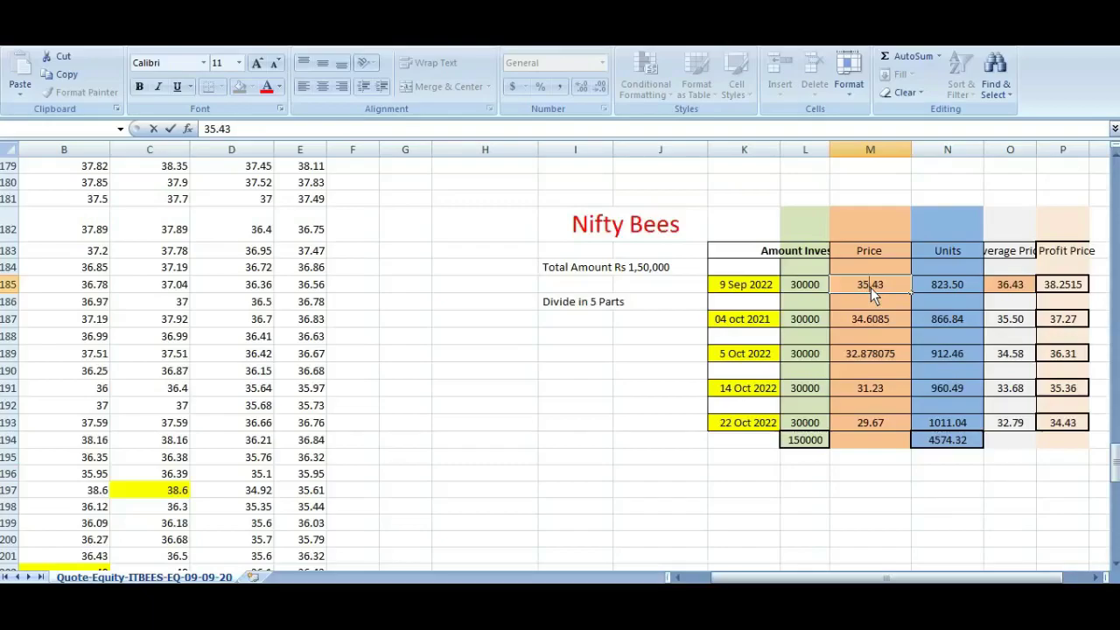
{"action": "key", "text": "BackSpace"}
{"action": "key", "text": "BackSpace"}
{"action": "type", "text": "95"}
{"action": "left_click", "coordinate": [530, 429]}
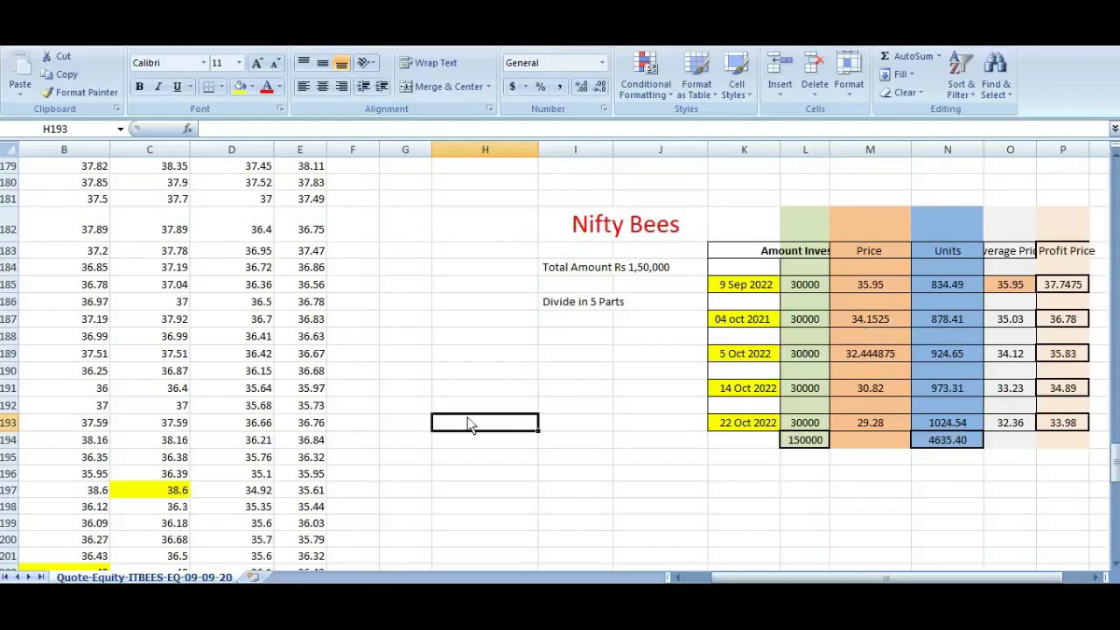
{"action": "left_click", "coordinate": [180, 444]}
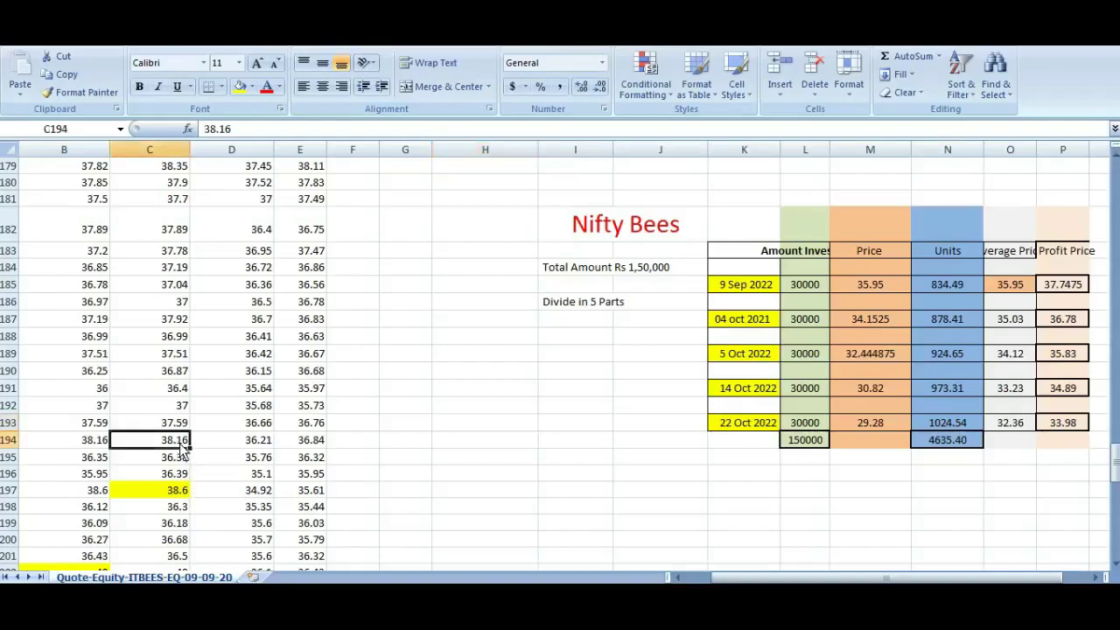
{"action": "left_click", "coordinate": [238, 86]}
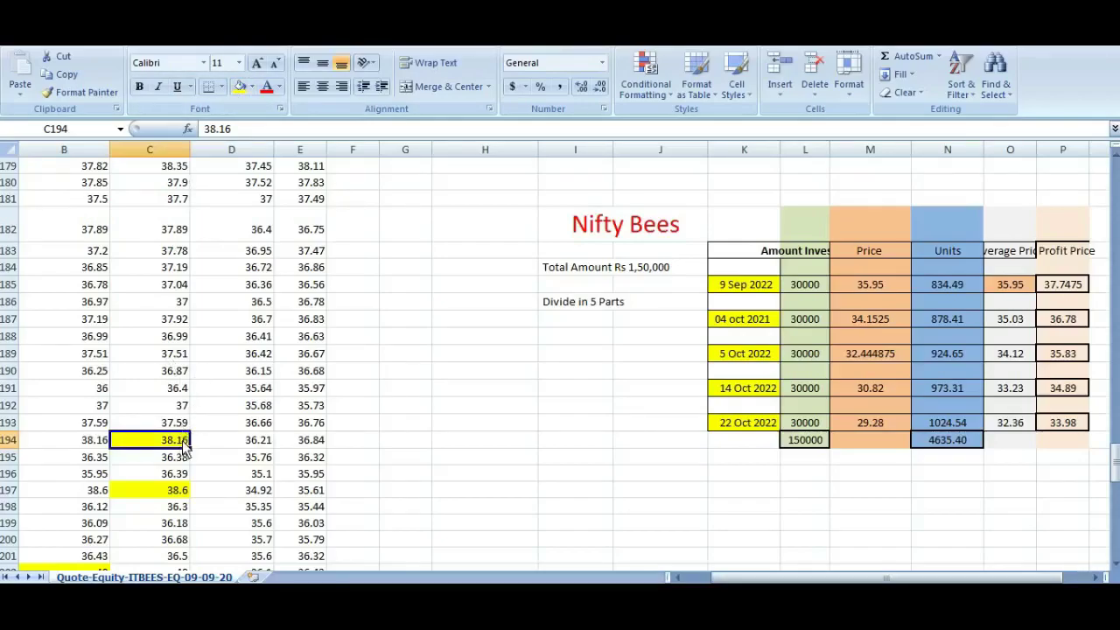
Set the table's first purchase price in M185 to the opening price from B193, 37.59.
{"action": "left_click", "coordinate": [101, 426]}
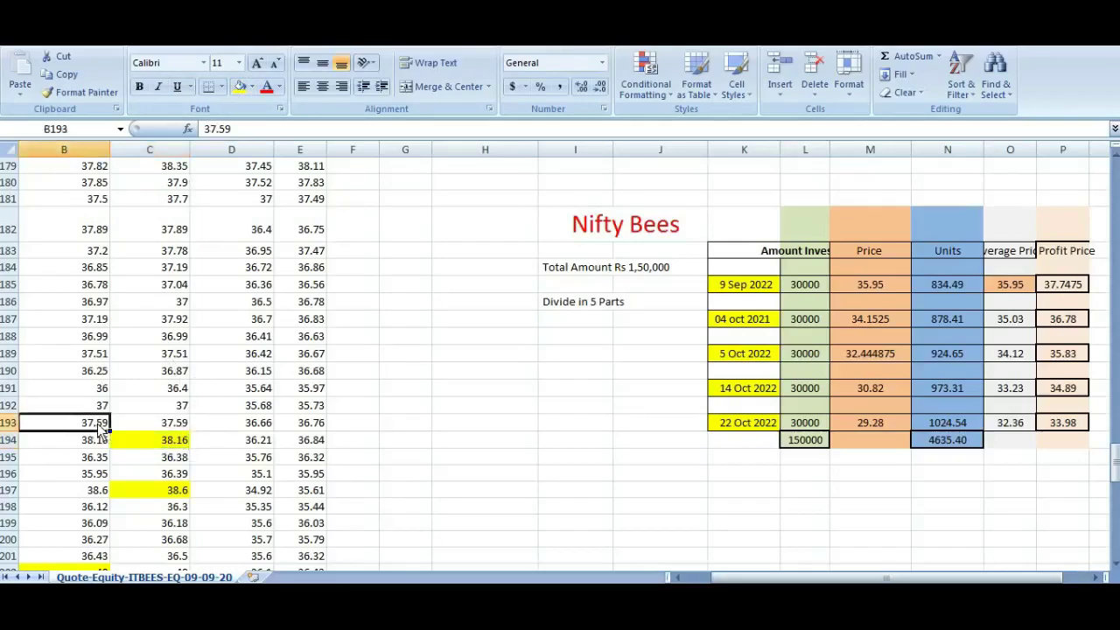
{"action": "double_click", "coordinate": [892, 286]}
{"action": "key", "text": "BackSpace"}
{"action": "key", "text": "BackSpace"}
{"action": "key", "text": "BackSpace"}
{"action": "key", "text": "BackSpace"}
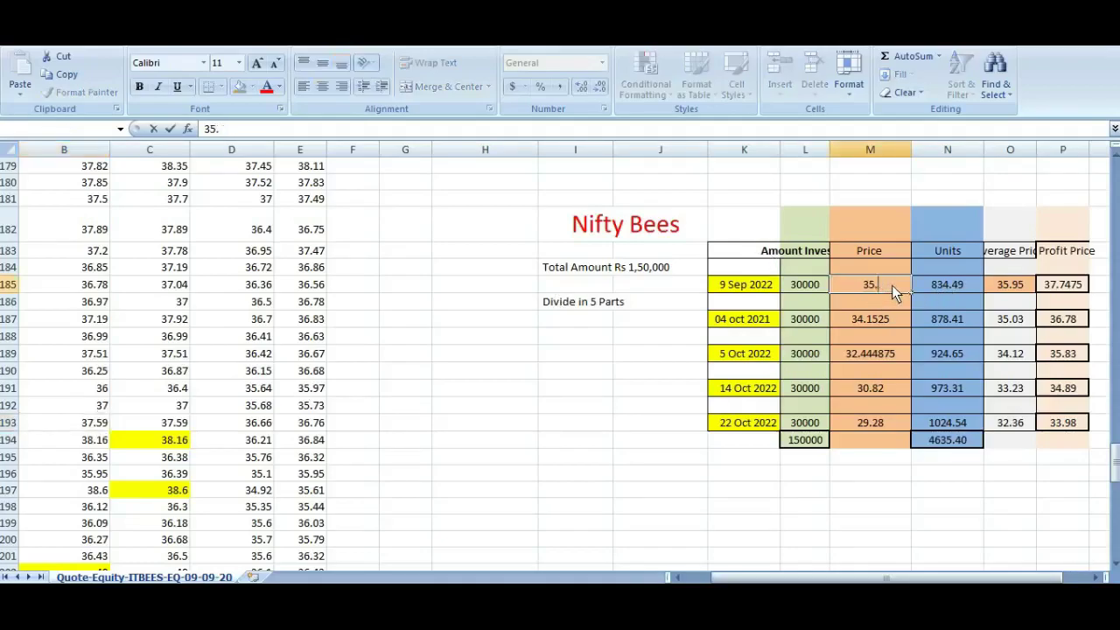
{"action": "type", "text": "7.59"}
{"action": "left_click", "coordinate": [502, 441]}
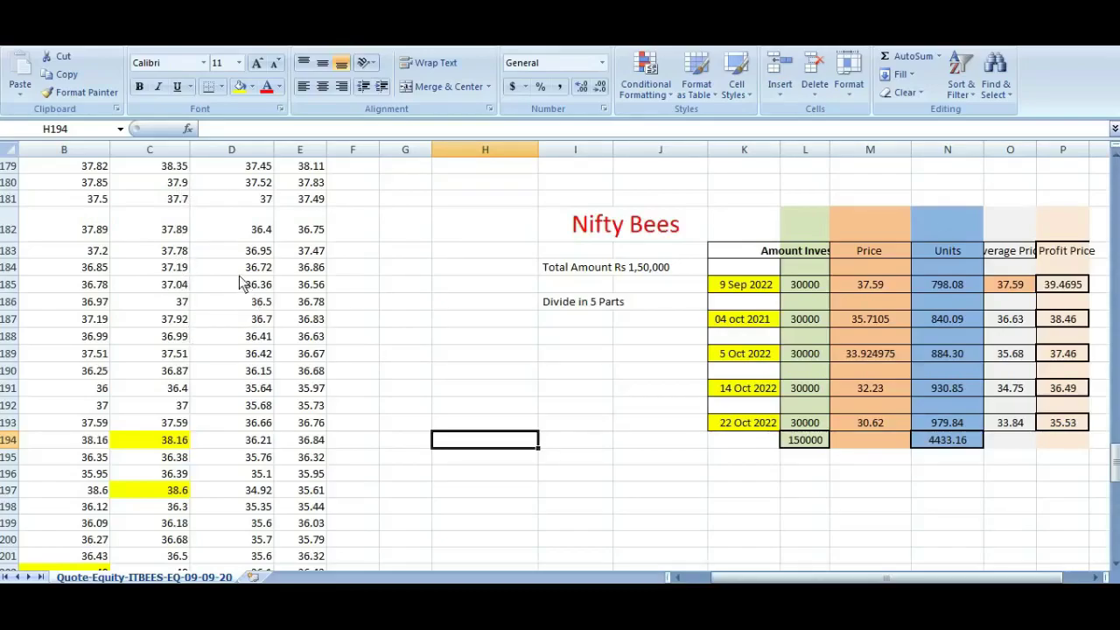
Check the following days' low and high prices against the table, then fill the high price cell C178 with yellow.
{"action": "left_click", "coordinate": [261, 391]}
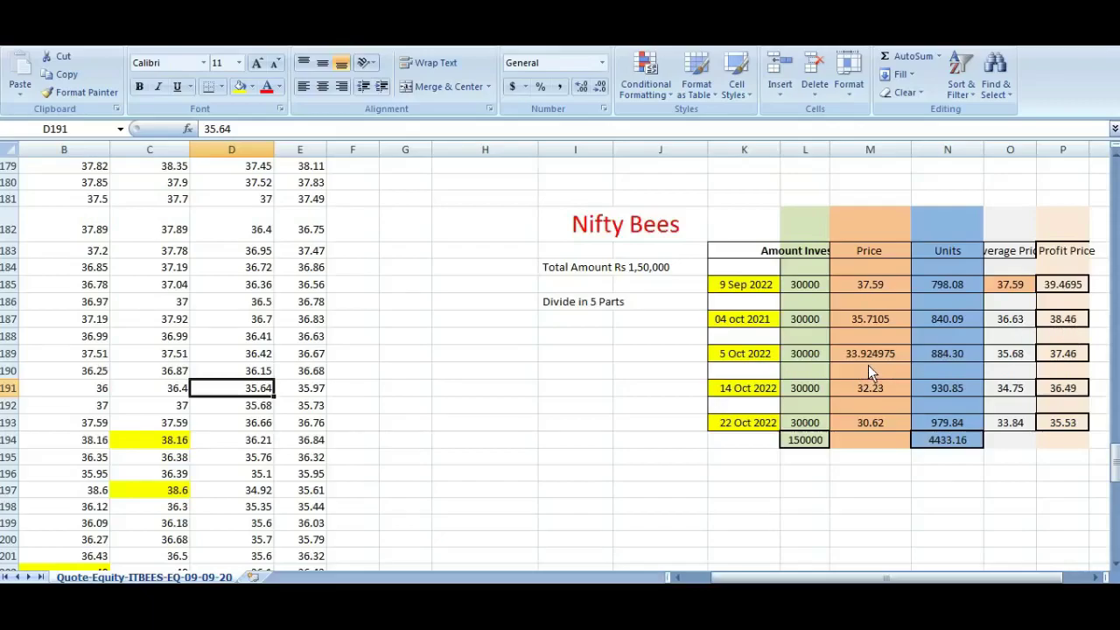
{"action": "left_click_drag", "start_coordinate": [1116, 468], "coordinate": [1115, 460]}
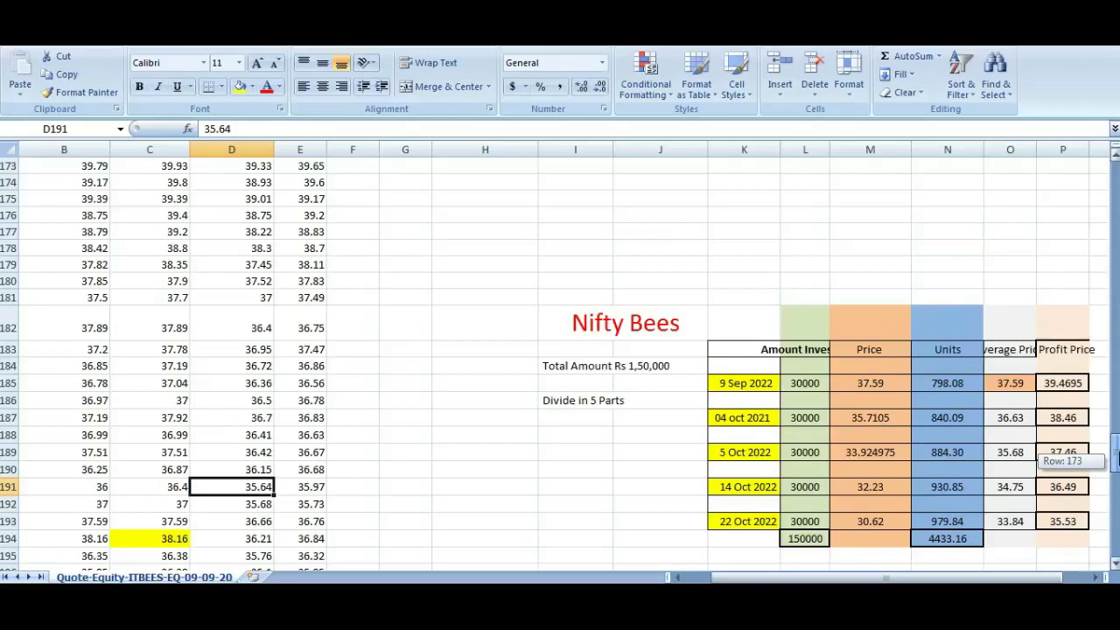
{"action": "left_click_drag", "start_coordinate": [1115, 459], "coordinate": [1115, 459]}
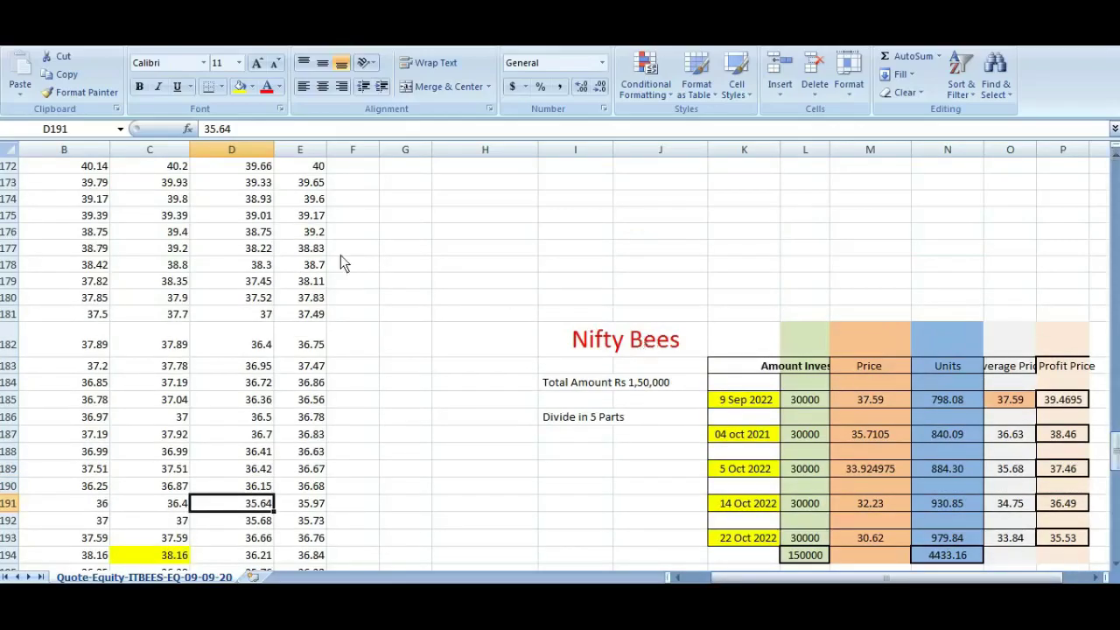
{"action": "left_click", "coordinate": [183, 298]}
{"action": "key", "text": "Up"}
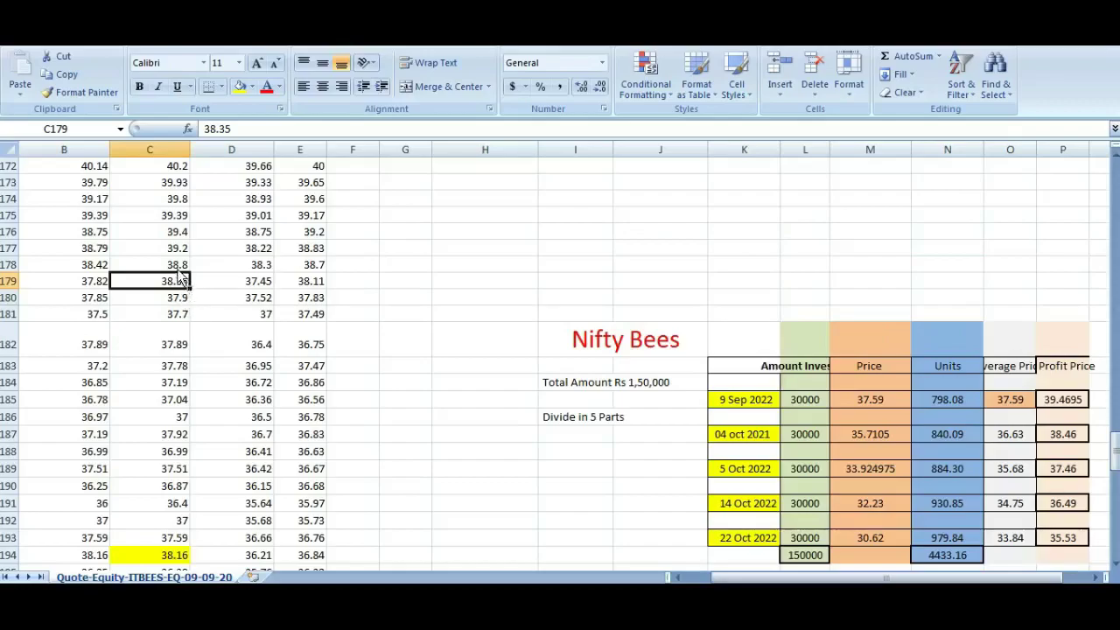
{"action": "left_click", "coordinate": [178, 269]}
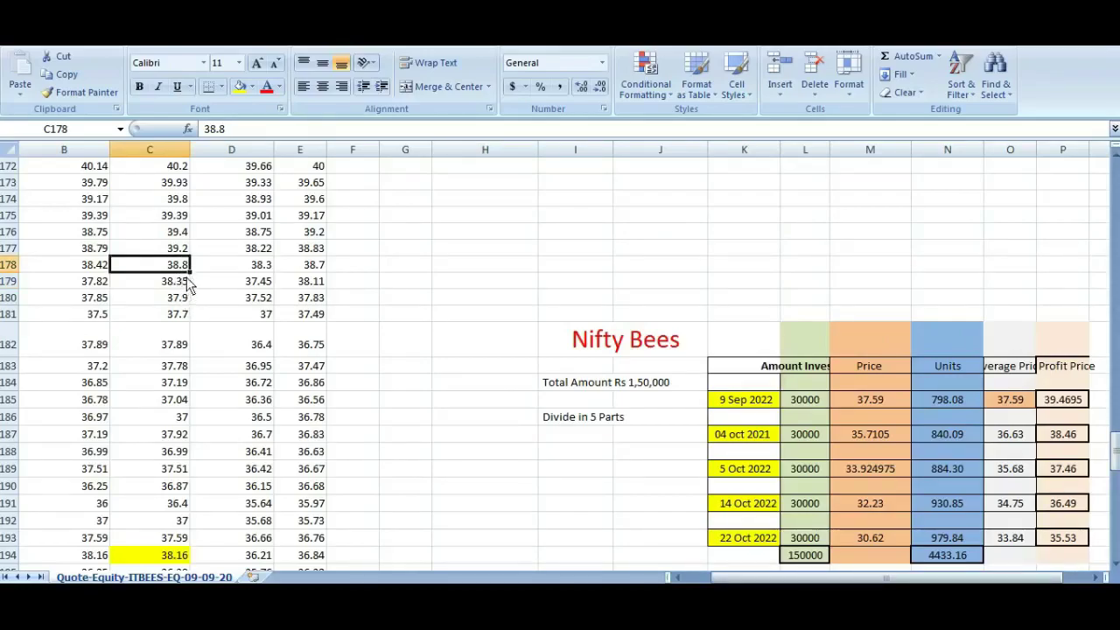
{"action": "left_click", "coordinate": [239, 86]}
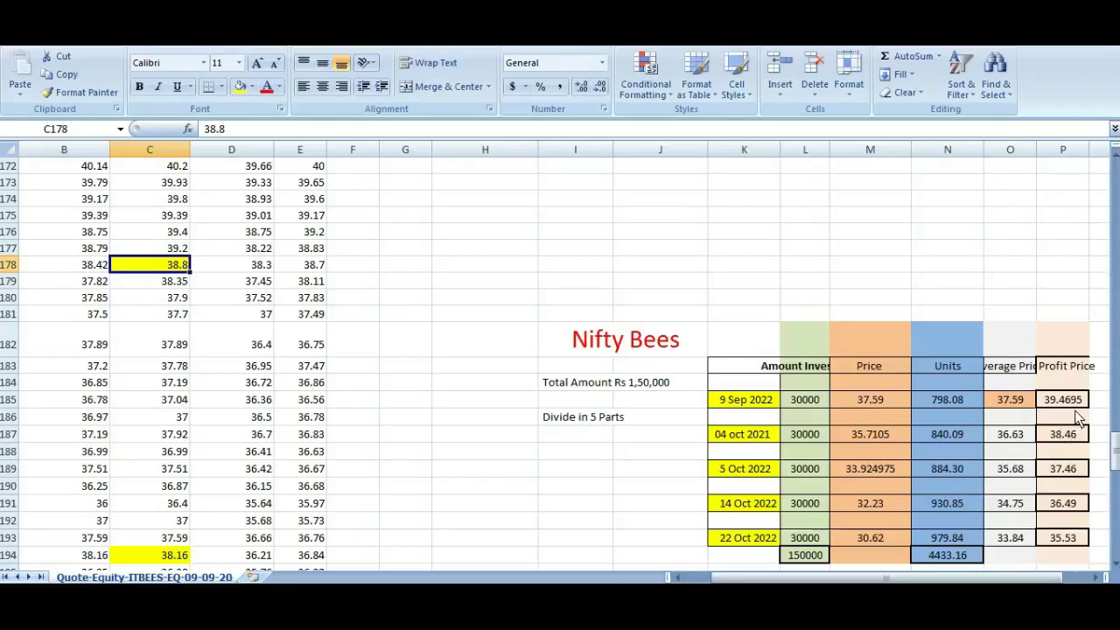
Fill the low price cell D176 with yellow.
{"action": "left_click", "coordinate": [180, 233]}
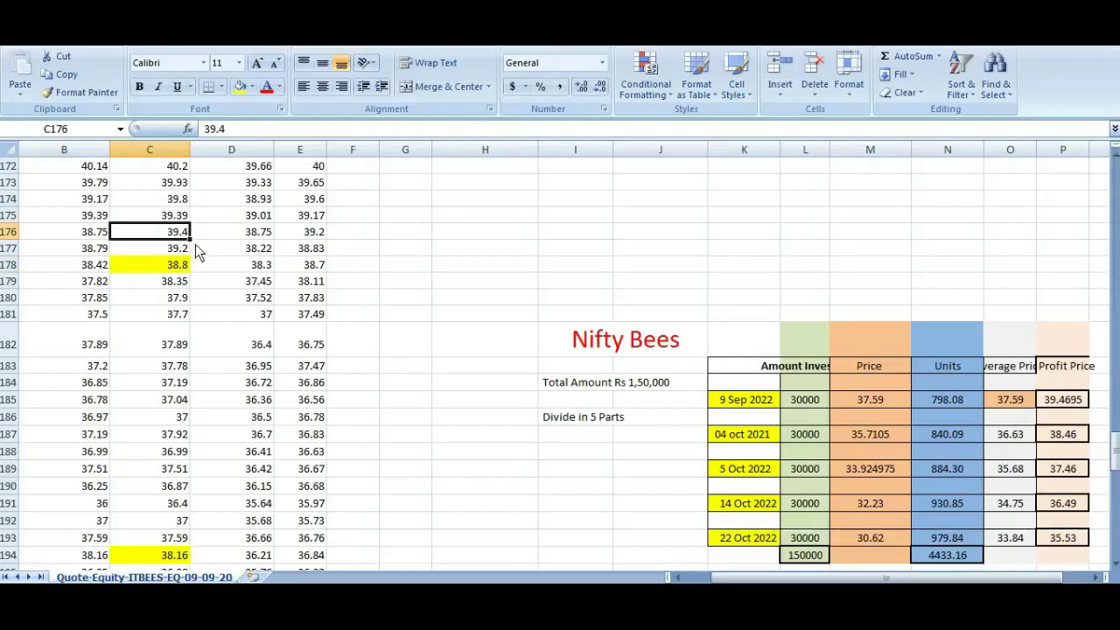
{"action": "key", "text": "Right"}
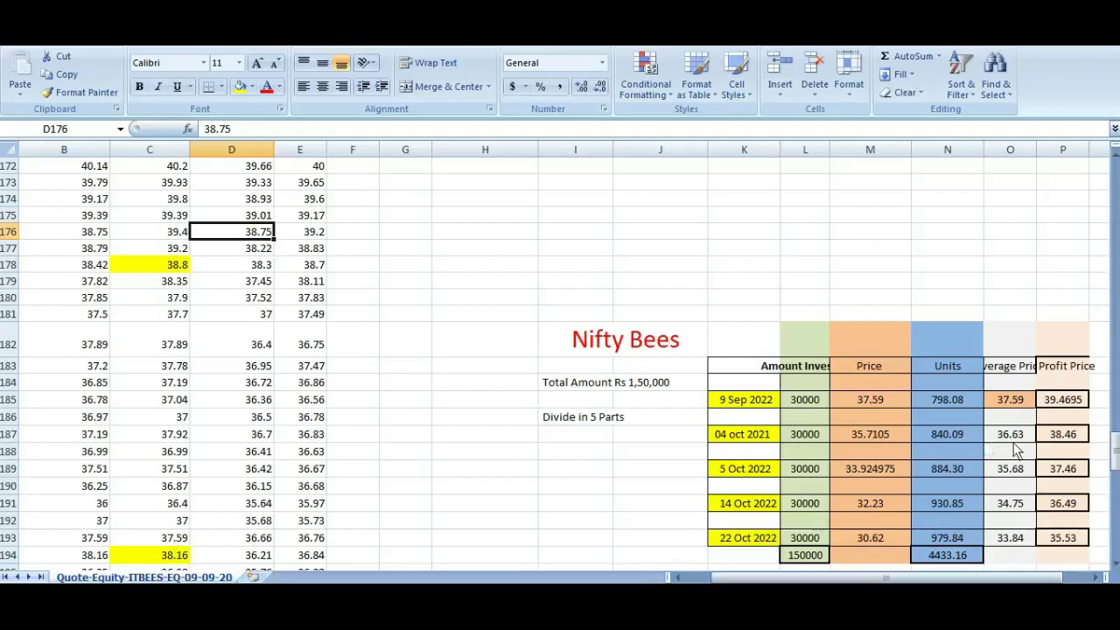
{"action": "left_click", "coordinate": [242, 88]}
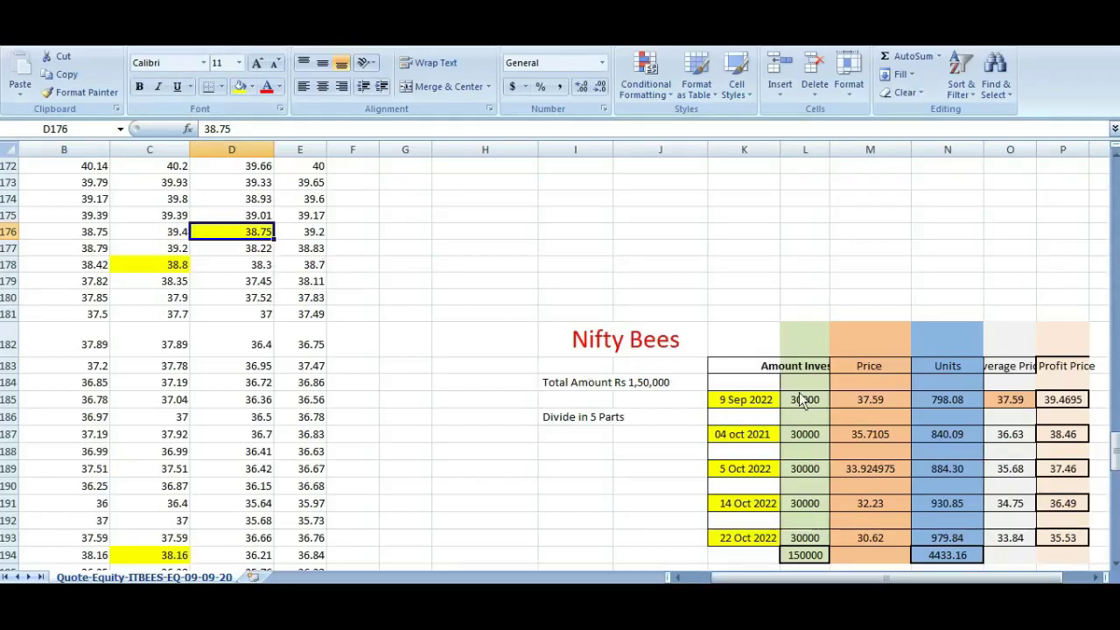
Set the table's first purchase price in M185 to the opening price from B175, 39.39.
{"action": "left_click_drag", "start_coordinate": [1116, 451], "coordinate": [1116, 447]}
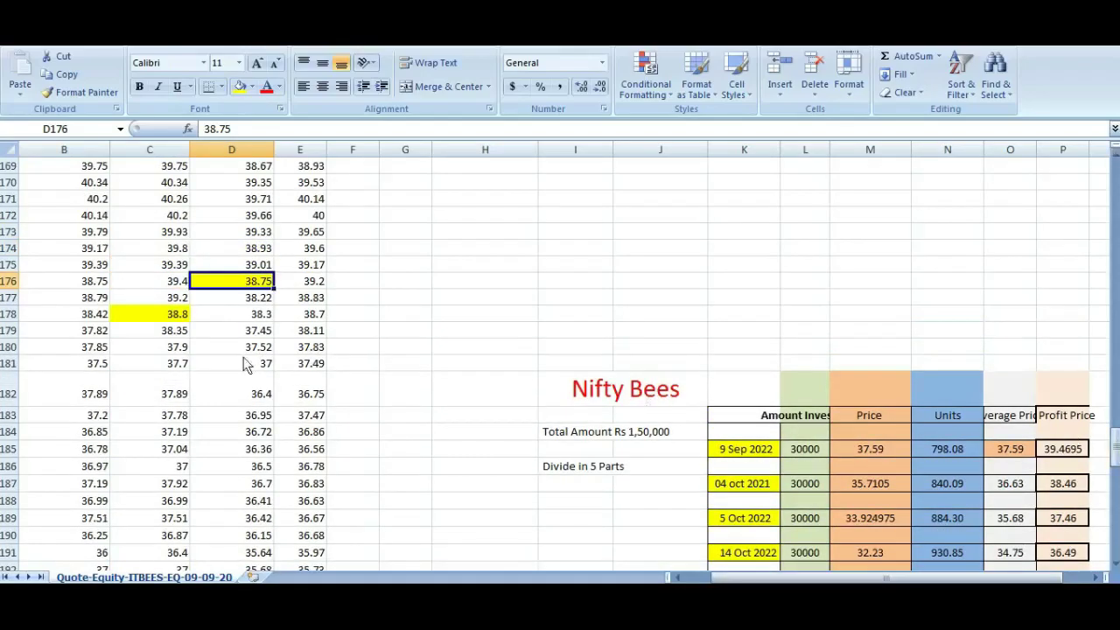
{"action": "left_click", "coordinate": [98, 268]}
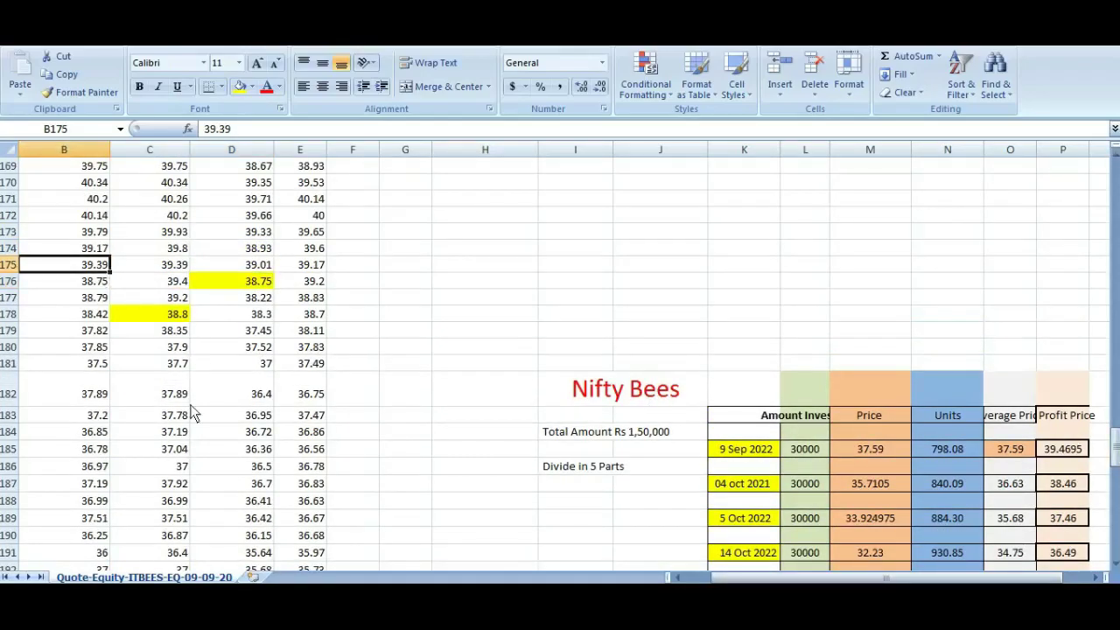
{"action": "double_click", "coordinate": [885, 452]}
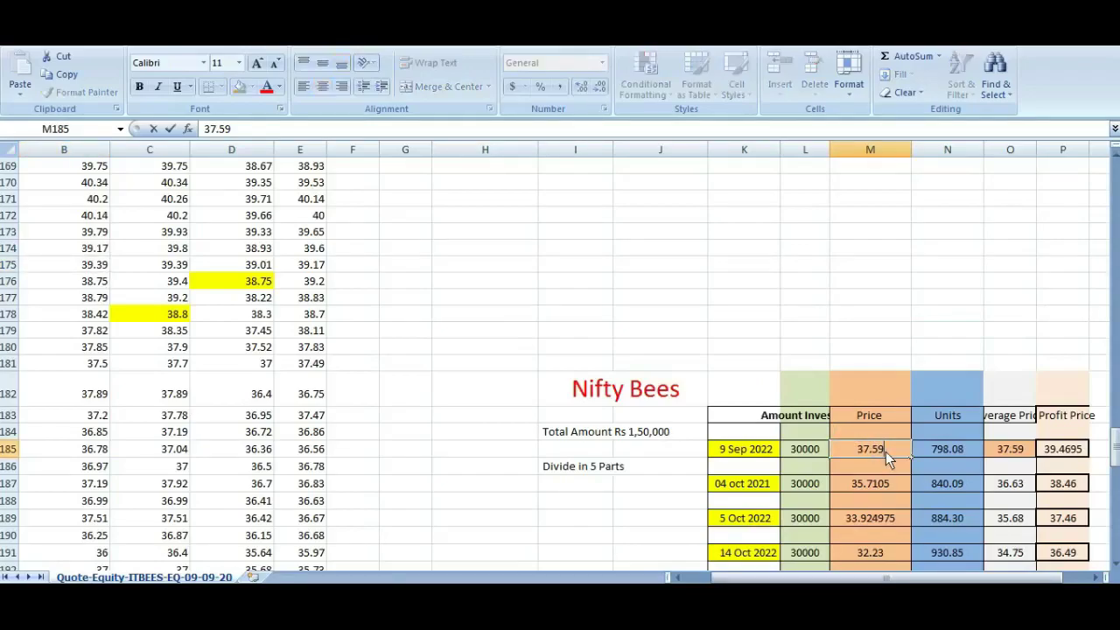
{"action": "key", "text": "BackSpace"}
{"action": "key", "text": "BackSpace"}
{"action": "key", "text": "BackSpace"}
{"action": "key", "text": "BackSpace"}
{"action": "type", "text": "9.39"}
{"action": "left_click", "coordinate": [705, 312]}
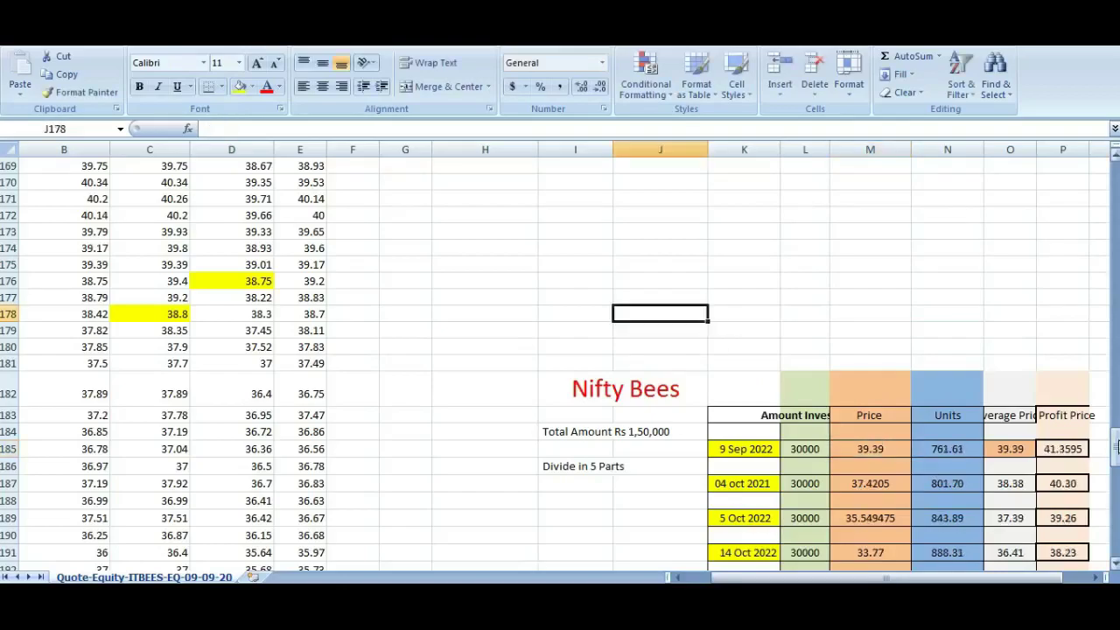
Compare the prices above row 175 with the table's purchase and profit prices and fill the low price cell D159 with yellow.
{"action": "scroll", "coordinate": [963, 455], "scroll_direction": "down", "scroll_amount": 2}
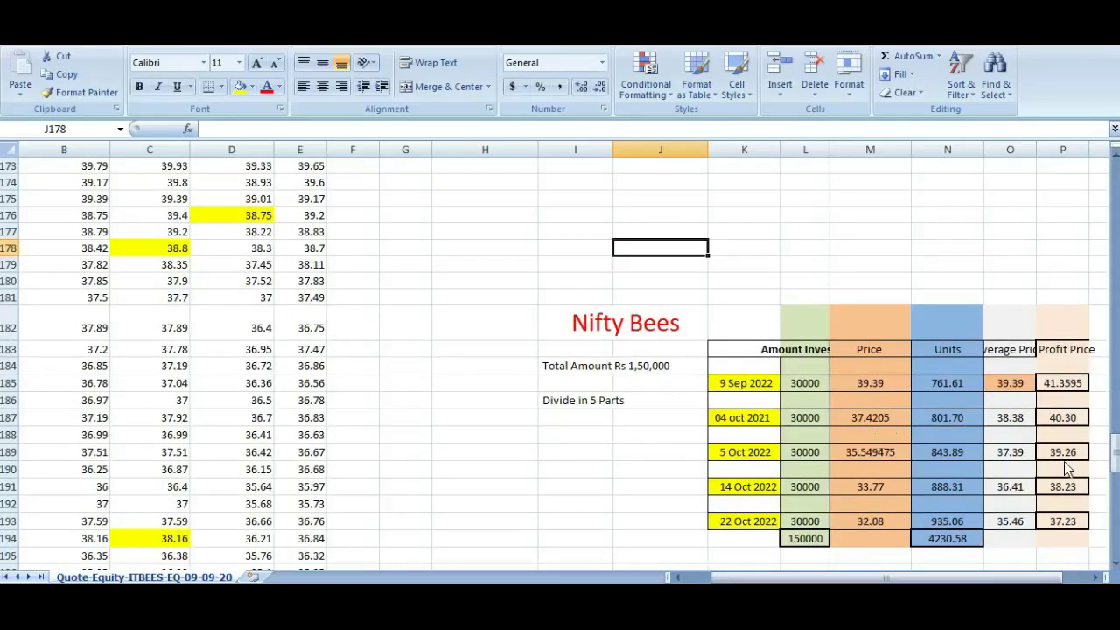
{"action": "left_click_drag", "start_coordinate": [1114, 453], "coordinate": [1116, 428]}
{"action": "left_click", "coordinate": [175, 265]}
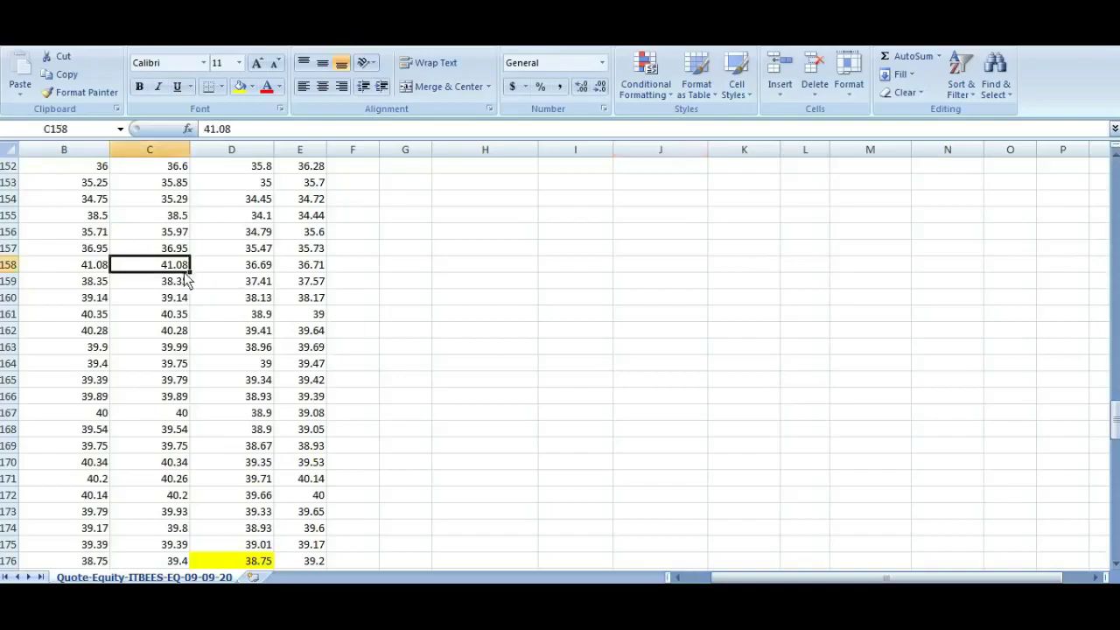
{"action": "mouse_move", "coordinate": [1117, 448]}
{"action": "left_mouse_down"}
{"action": "mouse_move", "coordinate": [1116, 428]}
{"action": "mouse_move", "coordinate": [1117, 452]}
{"action": "mouse_move", "coordinate": [1115, 442]}
{"action": "left_mouse_up"}
{"action": "left_click", "coordinate": [259, 232]}
{"action": "left_click", "coordinate": [259, 219]}
{"action": "left_click", "coordinate": [239, 91]}
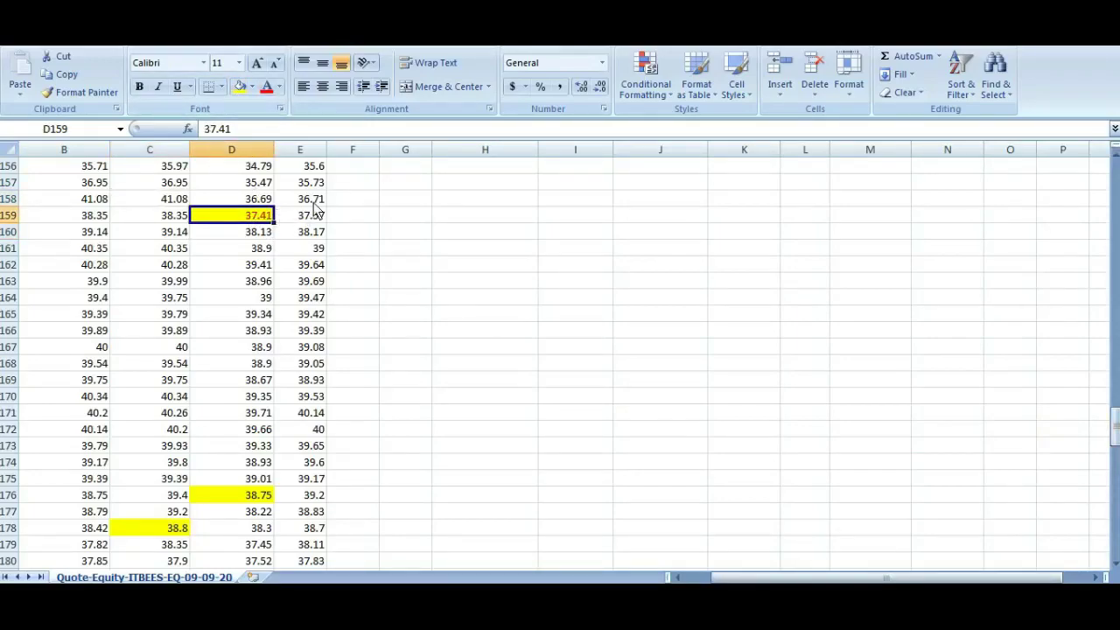
{"action": "left_click", "coordinate": [394, 202]}
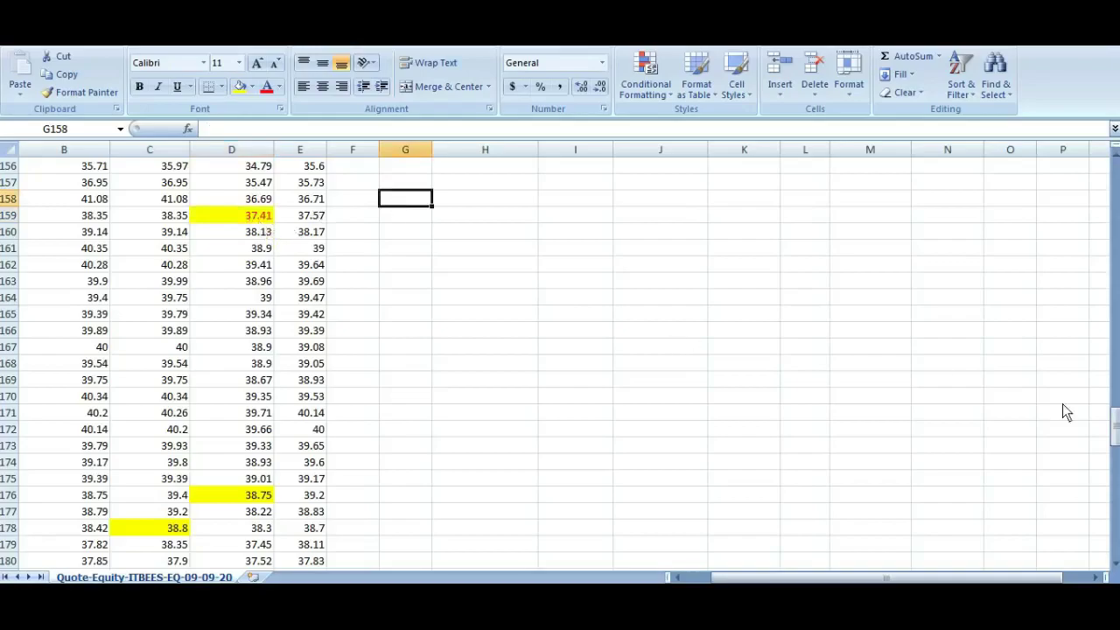
Compare the high price in C158 with the averaging table's profit prices and review the whole table.
{"action": "left_click_drag", "start_coordinate": [1115, 425], "coordinate": [1114, 435]}
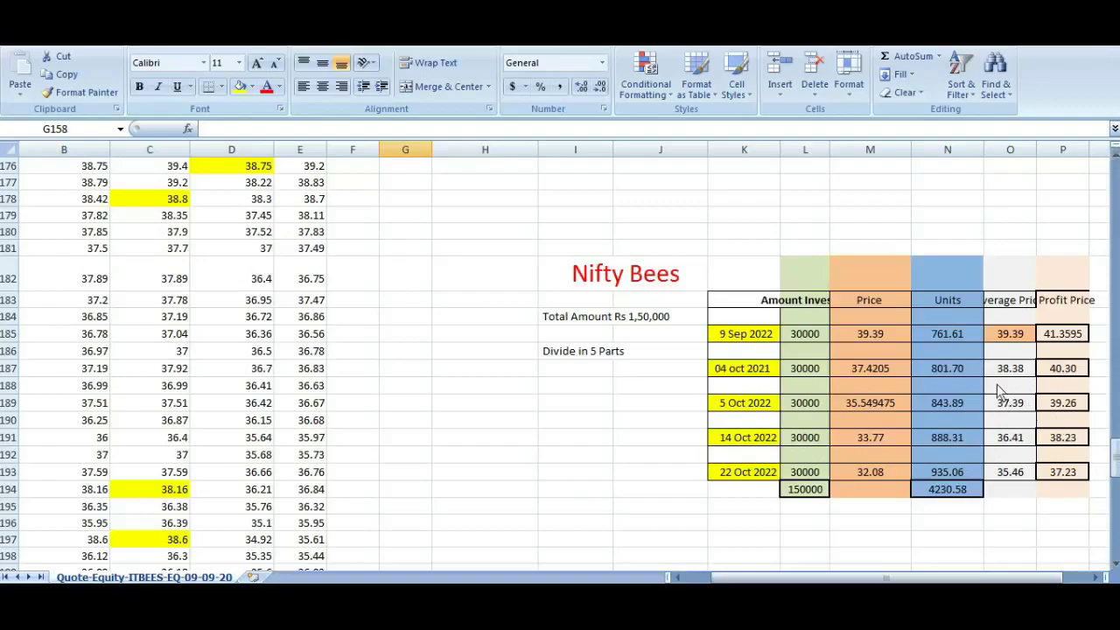
{"action": "left_click_drag", "start_coordinate": [1116, 449], "coordinate": [1116, 425]}
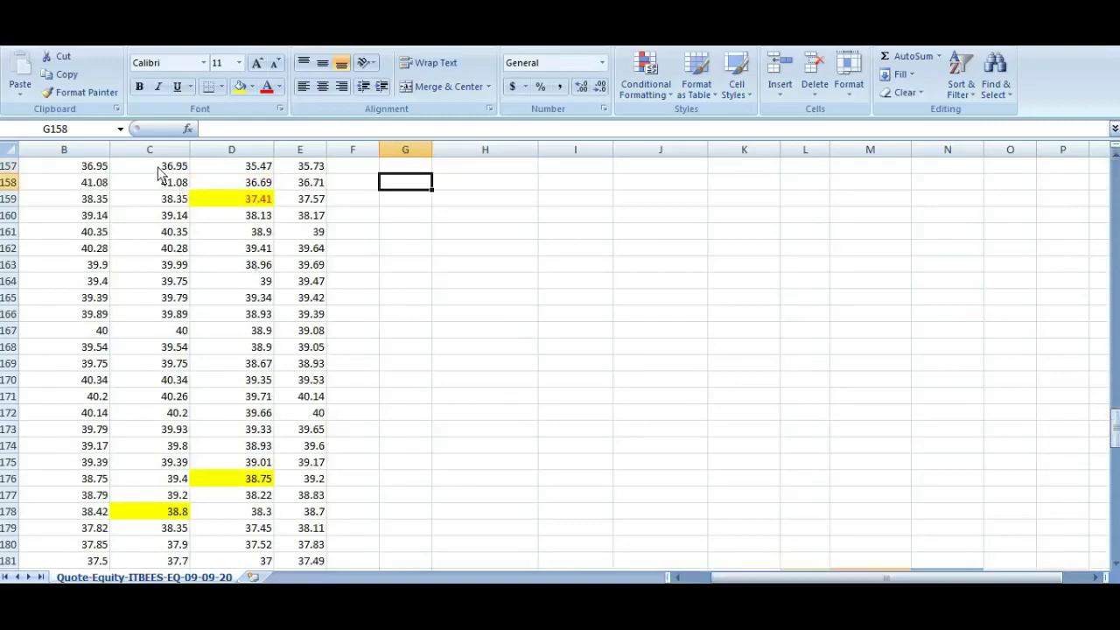
{"action": "left_click", "coordinate": [172, 188]}
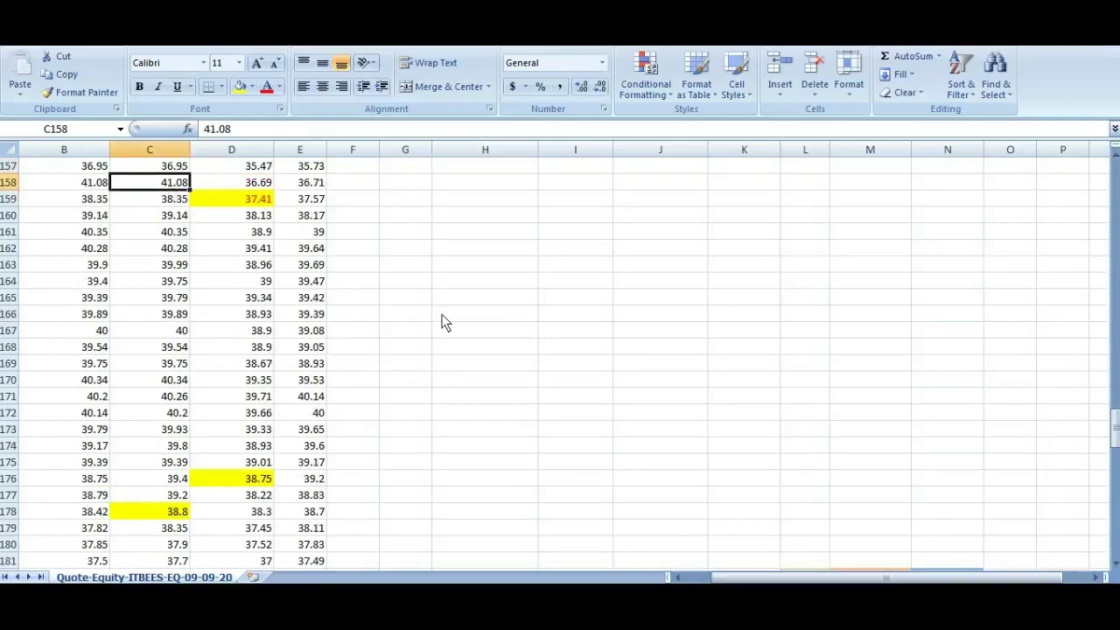
{"action": "left_click_drag", "start_coordinate": [1116, 429], "coordinate": [1116, 435]}
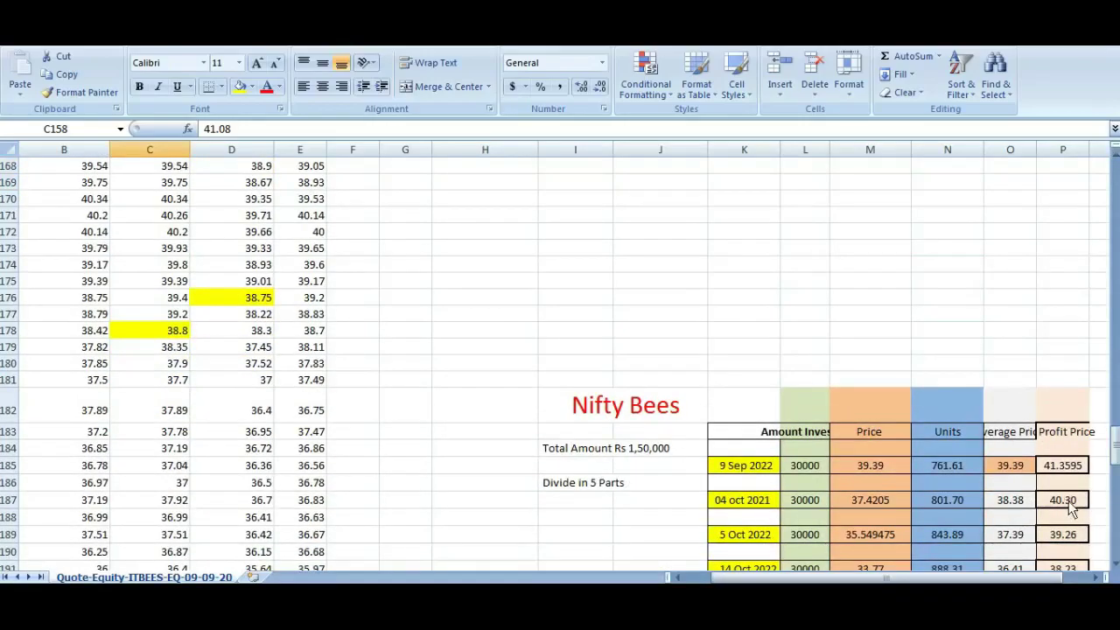
{"action": "mouse_move", "coordinate": [1115, 435]}
{"action": "left_mouse_down"}
{"action": "mouse_move", "coordinate": [1072, 196]}
{"action": "mouse_move", "coordinate": [1116, 442]}
{"action": "left_mouse_up"}
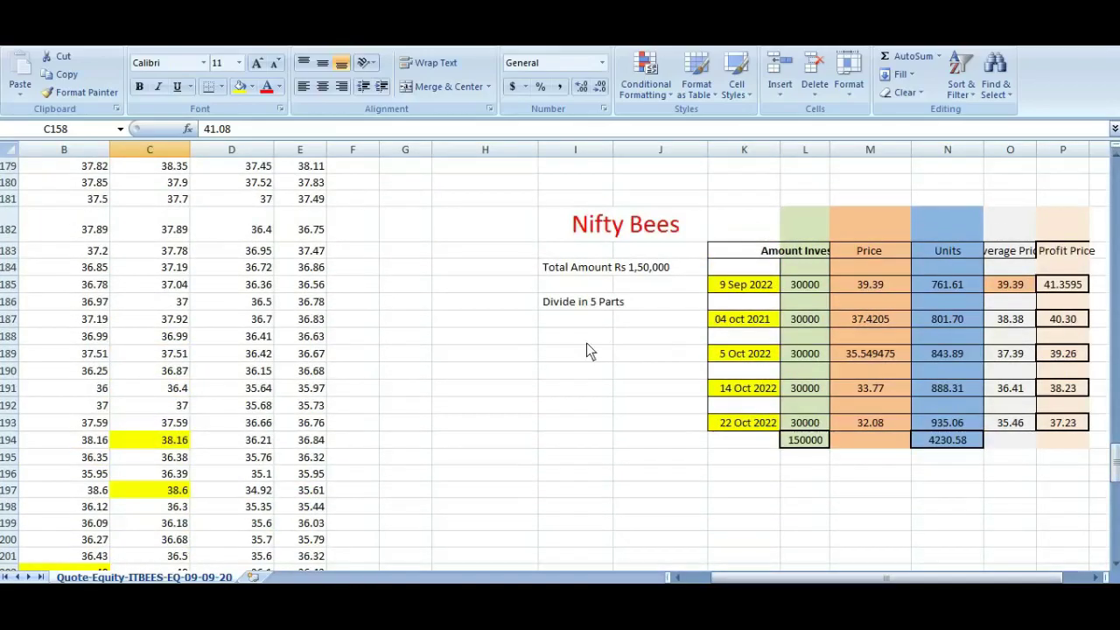
{"action": "left_click_drag", "start_coordinate": [754, 577], "coordinate": [783, 570]}
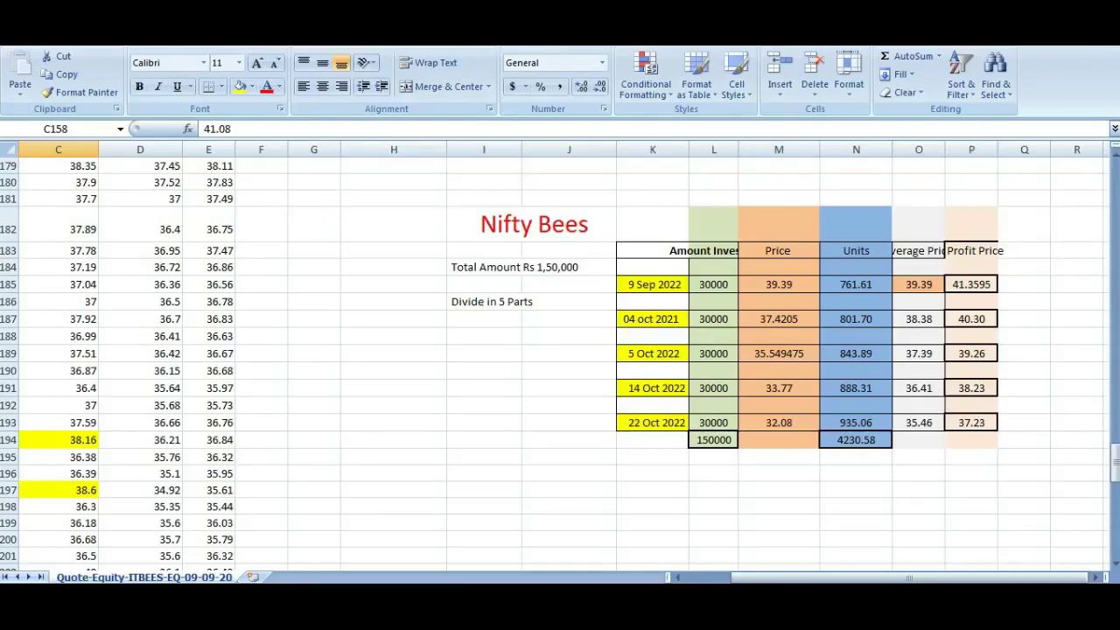
Switch to the browser, view the NSE exchange-traded funds list, and switch to the ETF Minus 5 percent workbook.
{"action": "mouse_move", "coordinate": [466, 604]}
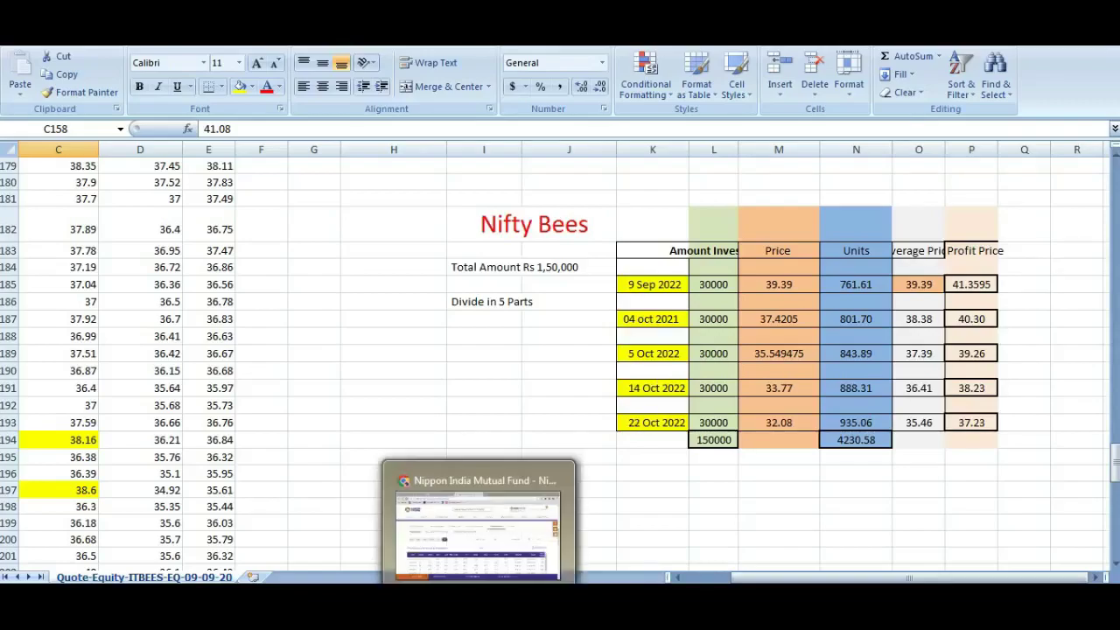
{"action": "left_click", "coordinate": [464, 603]}
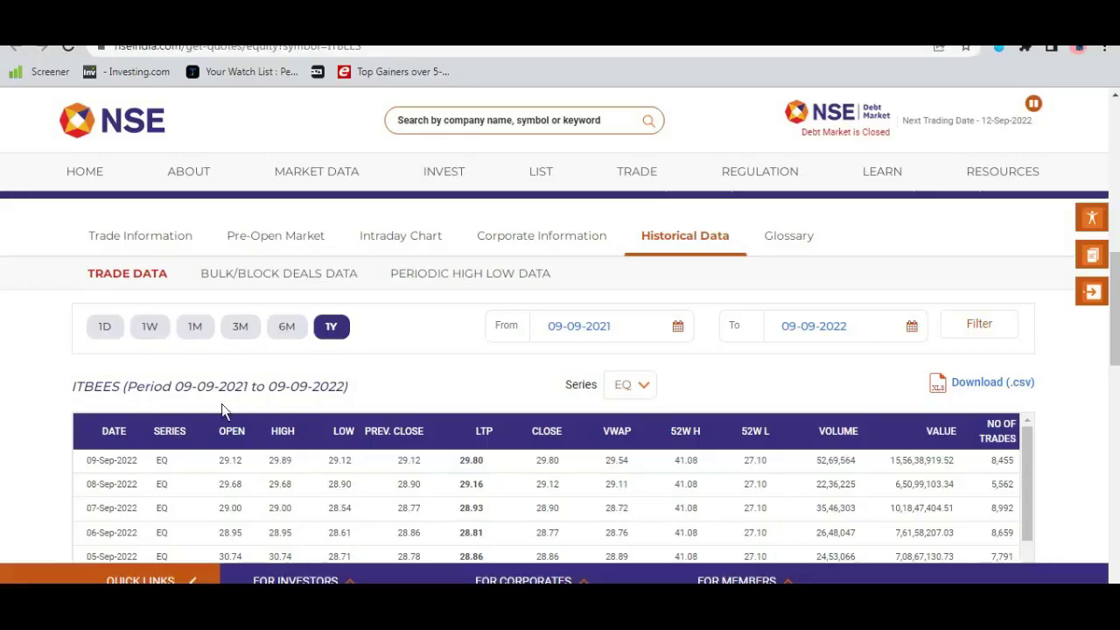
{"action": "left_click", "coordinate": [70, 26]}
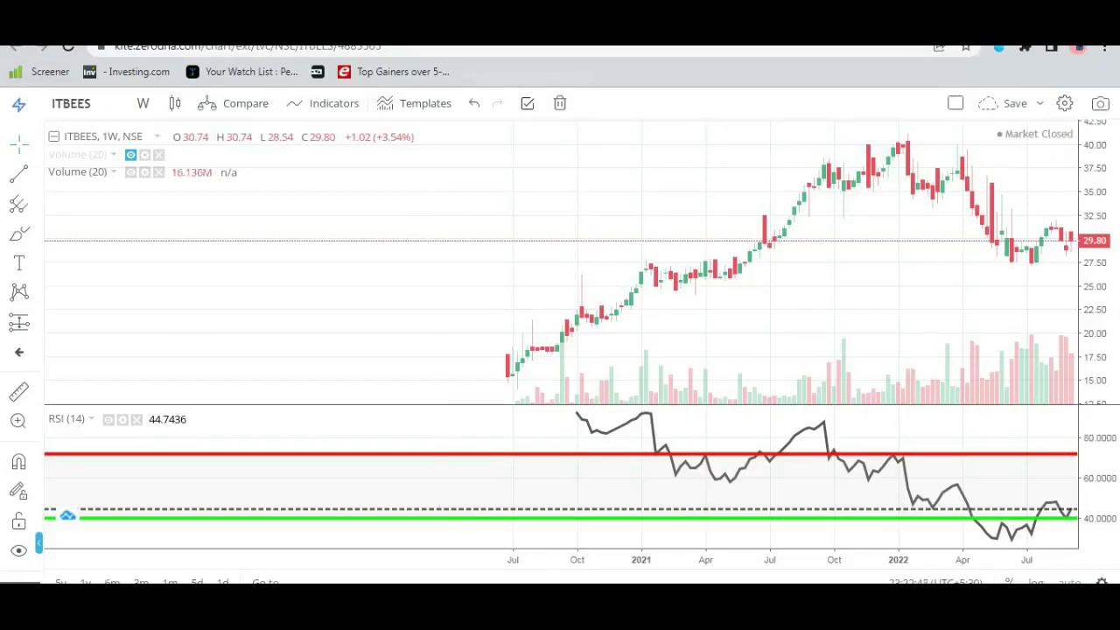
{"action": "mouse_move", "coordinate": [490, 27]}
{"action": "left_click", "coordinate": [490, 26]}
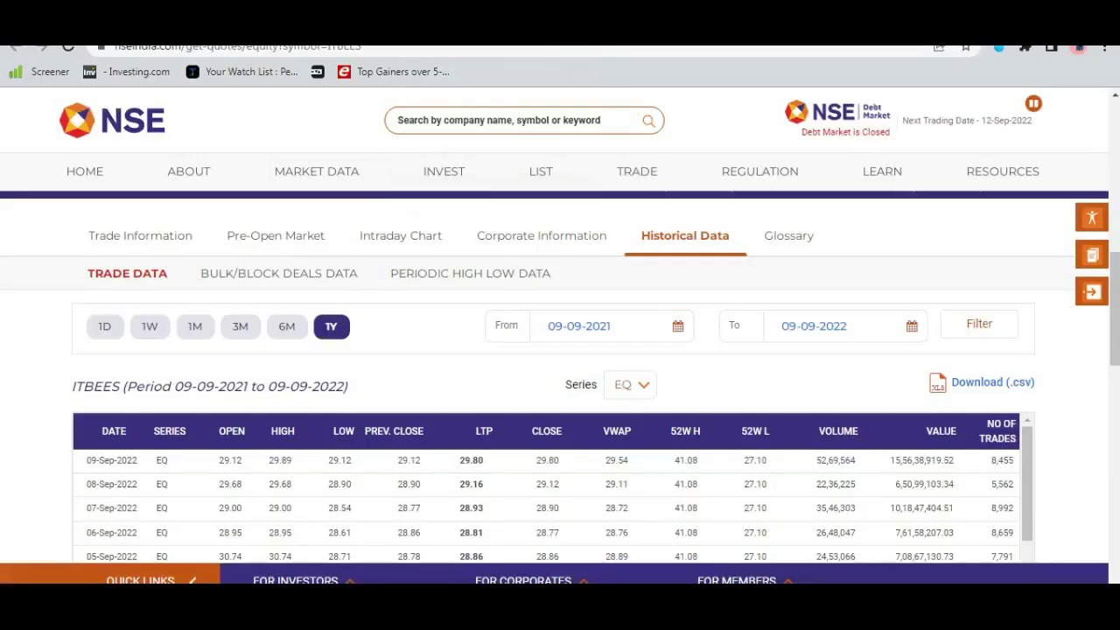
{"action": "key", "text": "alt+Left"}
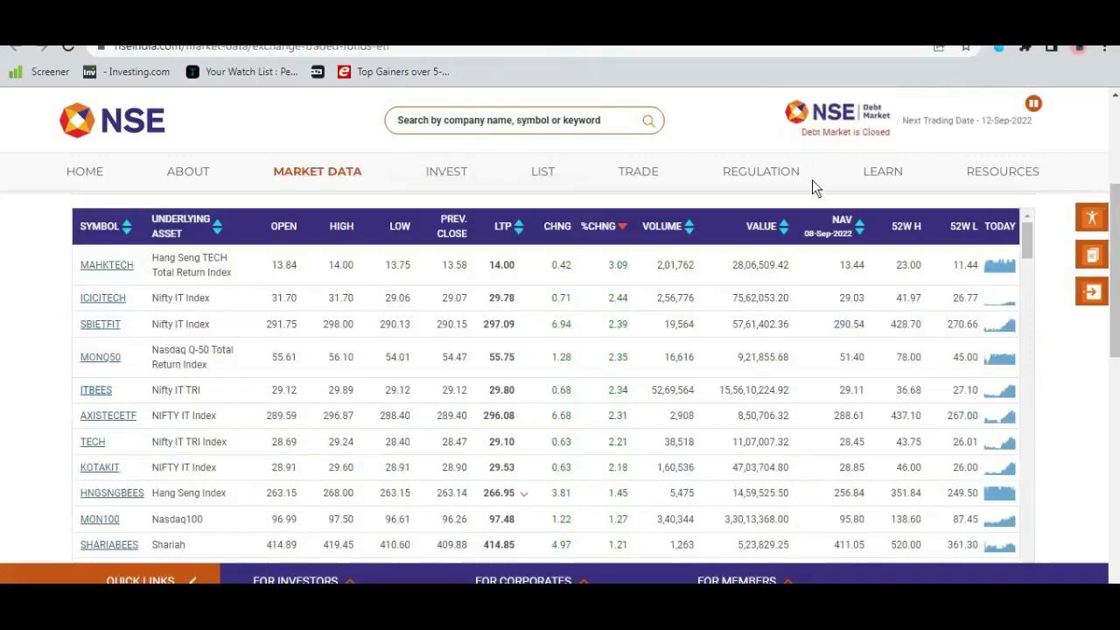
{"action": "left_click_drag", "start_coordinate": [1116, 260], "coordinate": [1116, 273]}
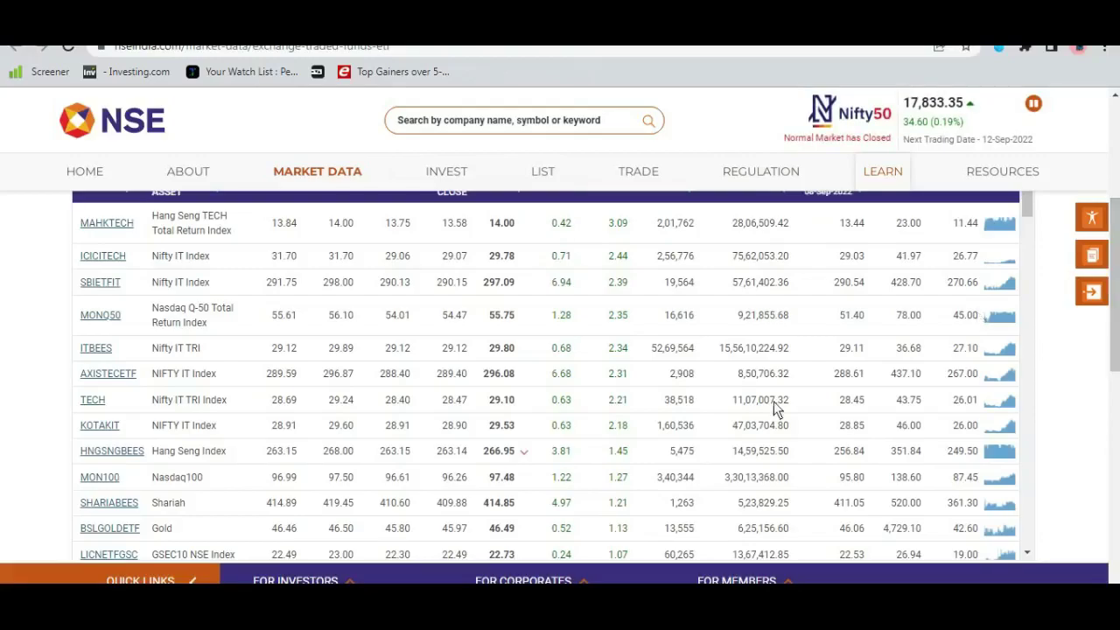
{"action": "mouse_move", "coordinate": [428, 608]}
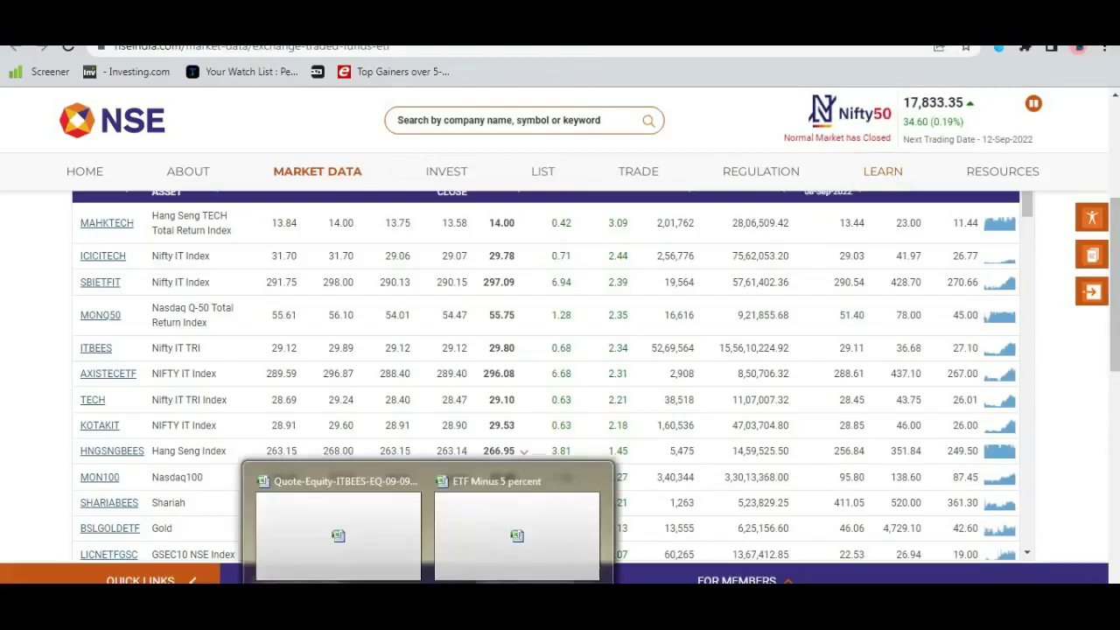
{"action": "left_click", "coordinate": [540, 552]}
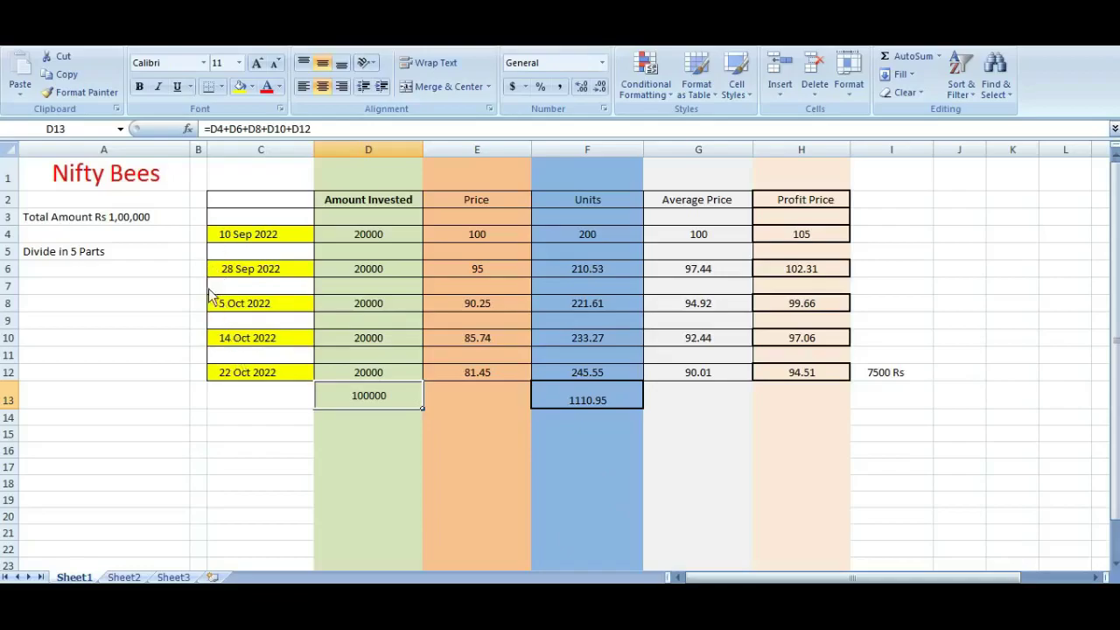